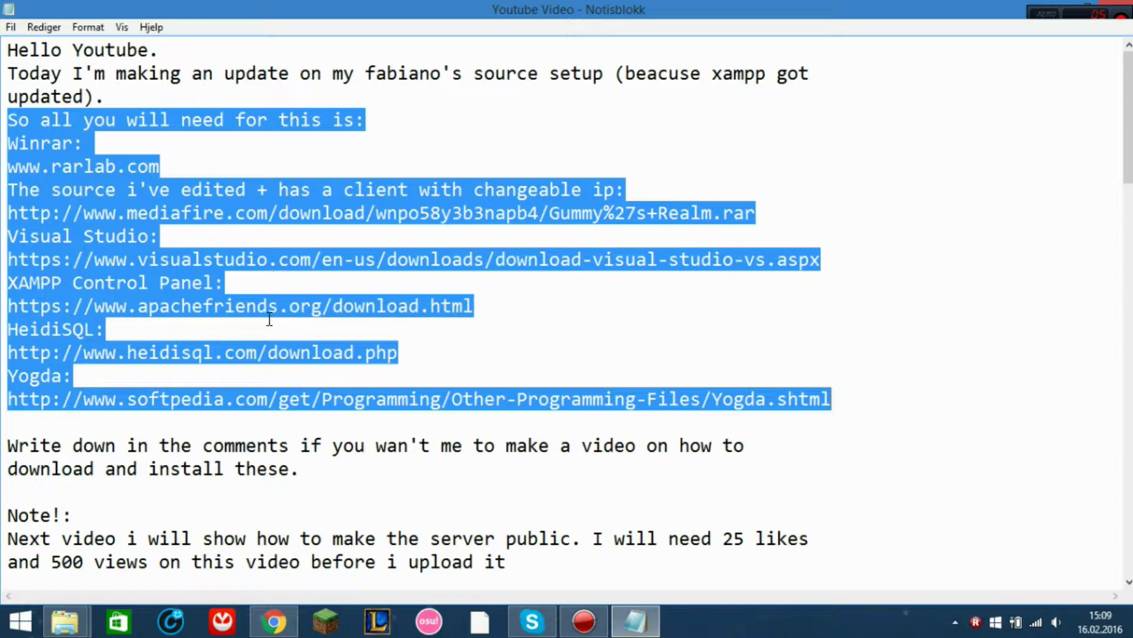
Copy the MediaFire download link for the edited source from the notes.
left_click(789, 236)
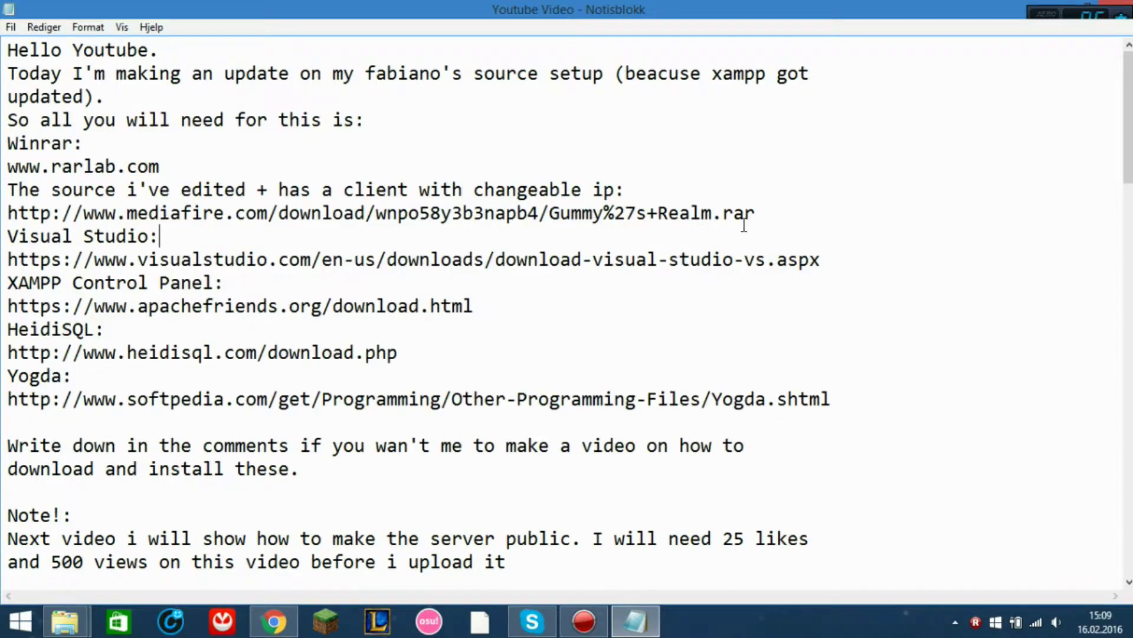
left_click(3, 193, "shift")
left_click(225, 213)
left_click_drag(770, 214, 3, 216)
double_click(3, 216)
key("ctrl+c")
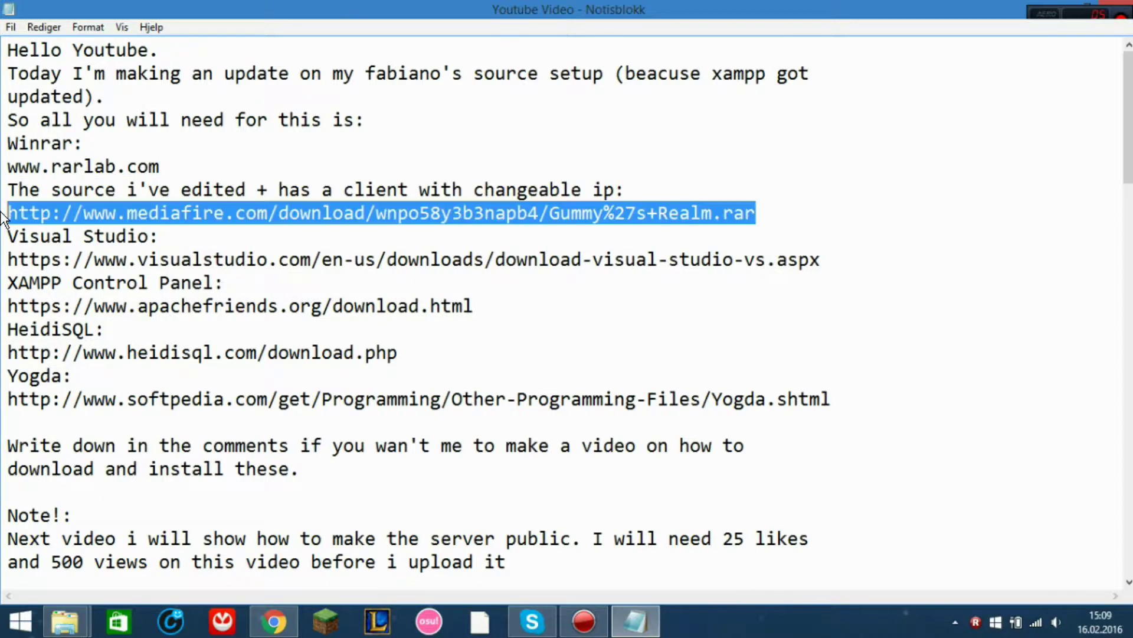
Read the notes from the comments request and the note on the next video through to the edited source download instruction.
scroll(192, 238, "down", 4)
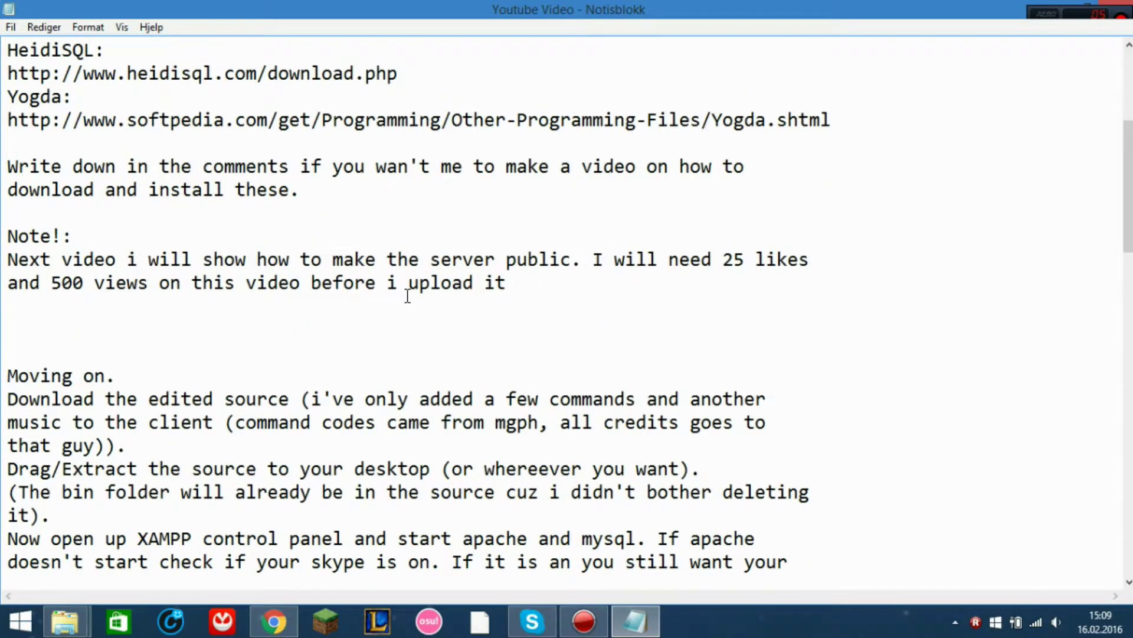
left_click_drag(369, 189, 5, 167)
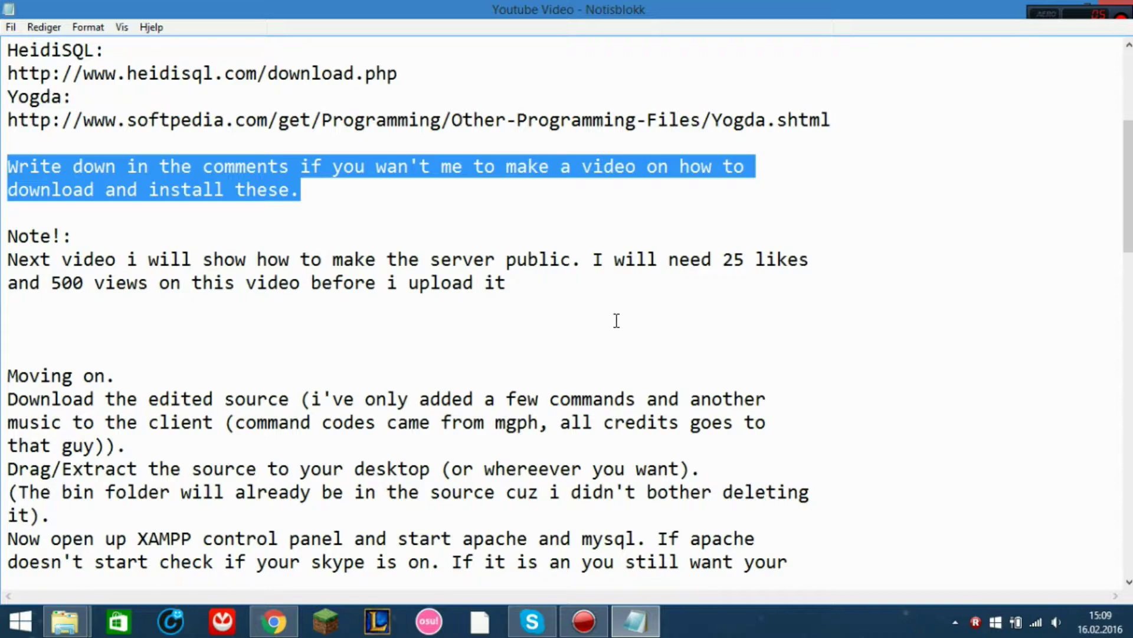
left_click_drag(533, 290, 3, 234)
scroll(171, 283, "down", 2)
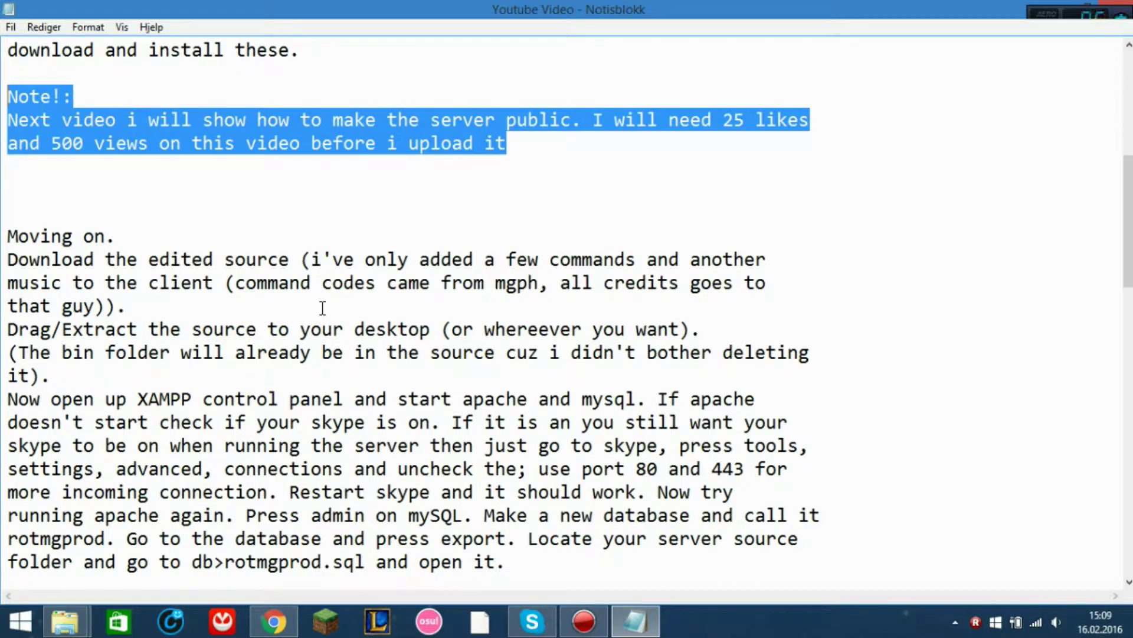
left_click(217, 265)
left_click_drag(124, 237, 3, 234)
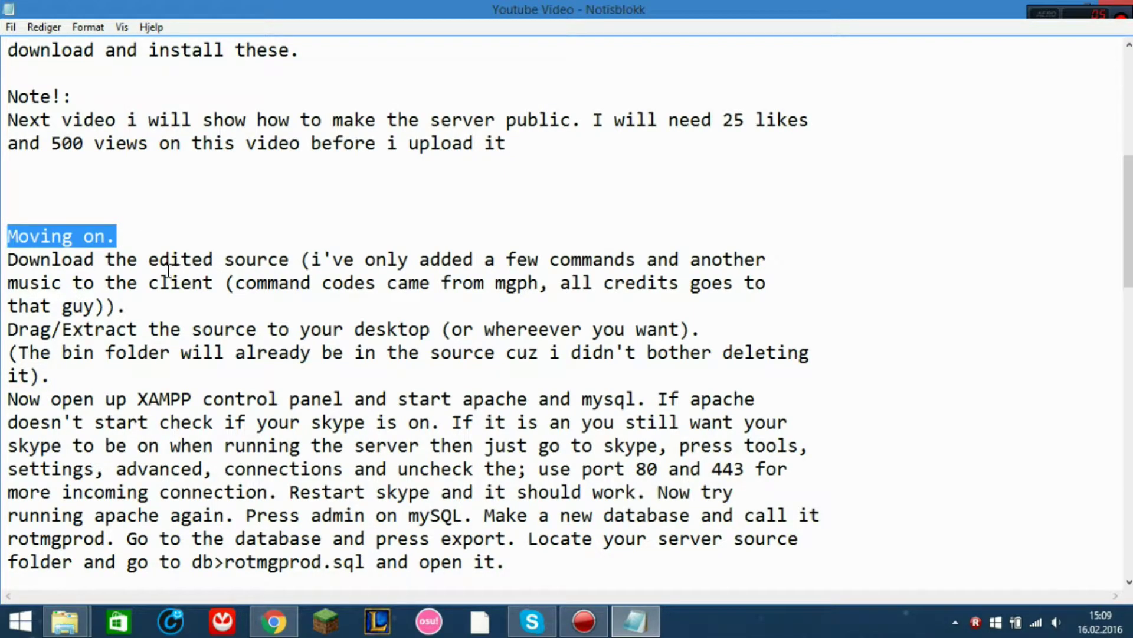
left_click_drag(537, 310, 3, 266)
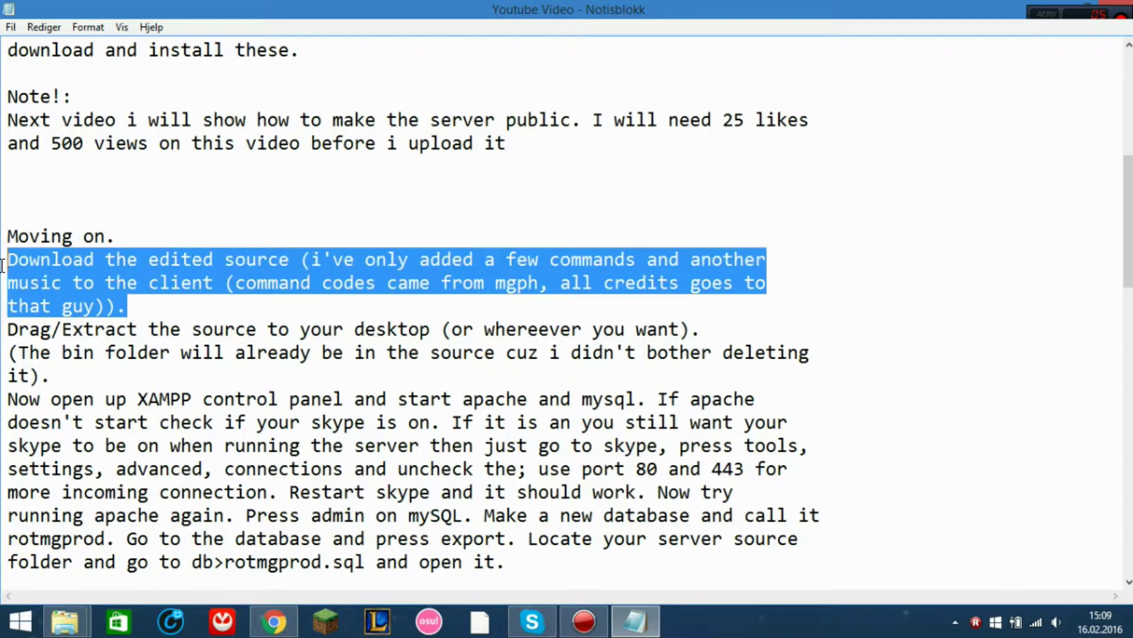
scroll(256, 278, "up", 1)
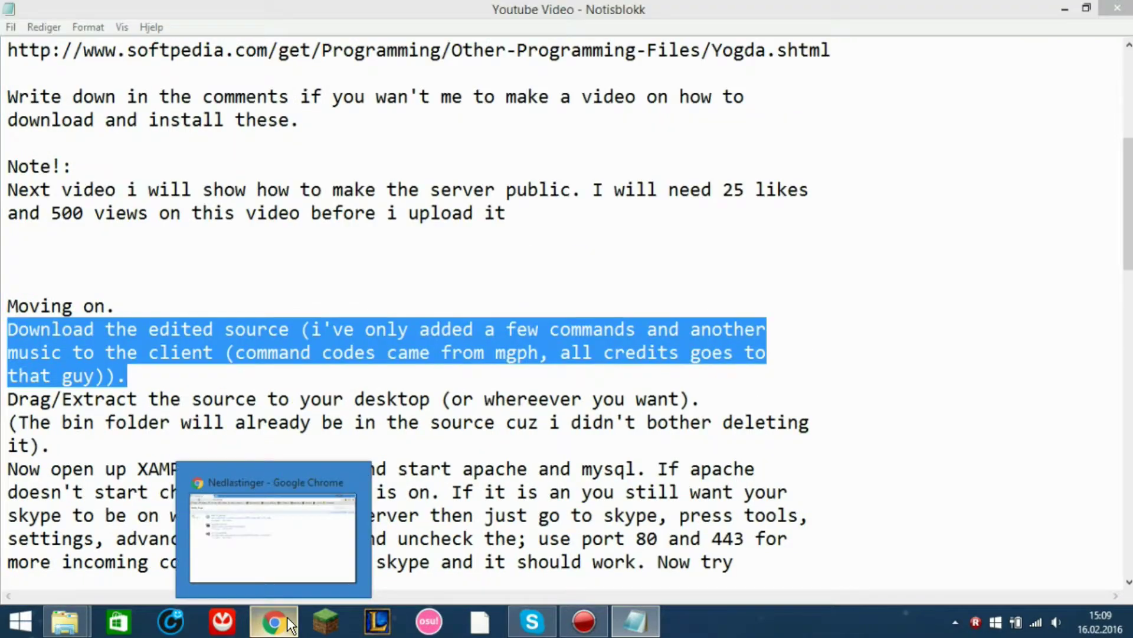
Switch to Chrome, open the copied MediaFire link in a new tab and download Gummy's Realm.rar.
left_click(274, 620)
key("ctrl+t")
key("ctrl+v")
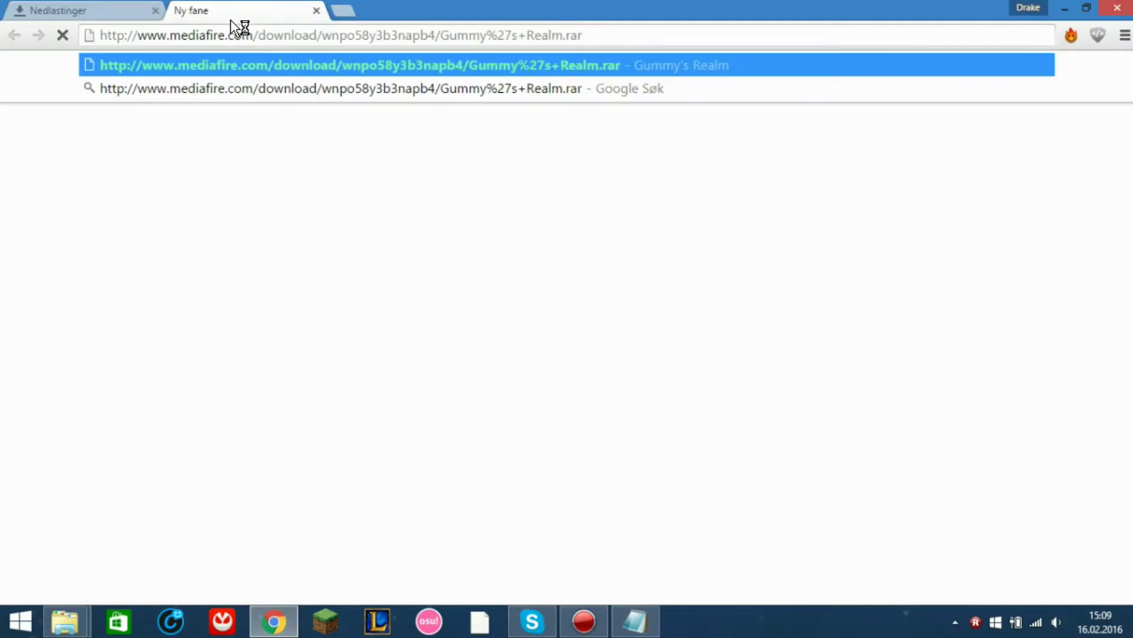
key("Return")
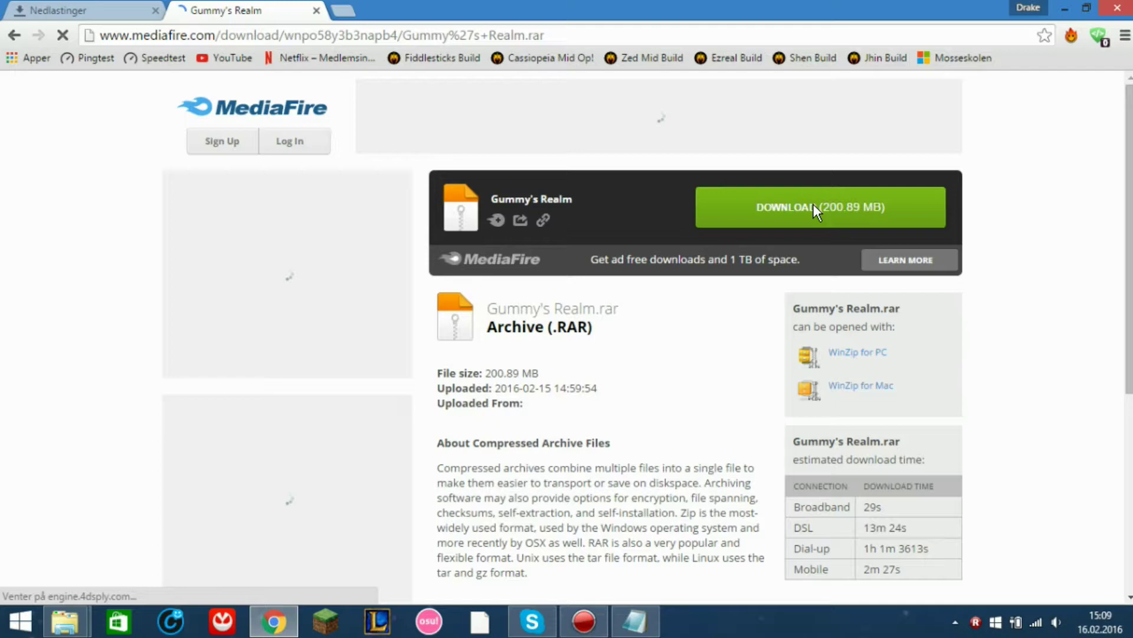
left_click(771, 217)
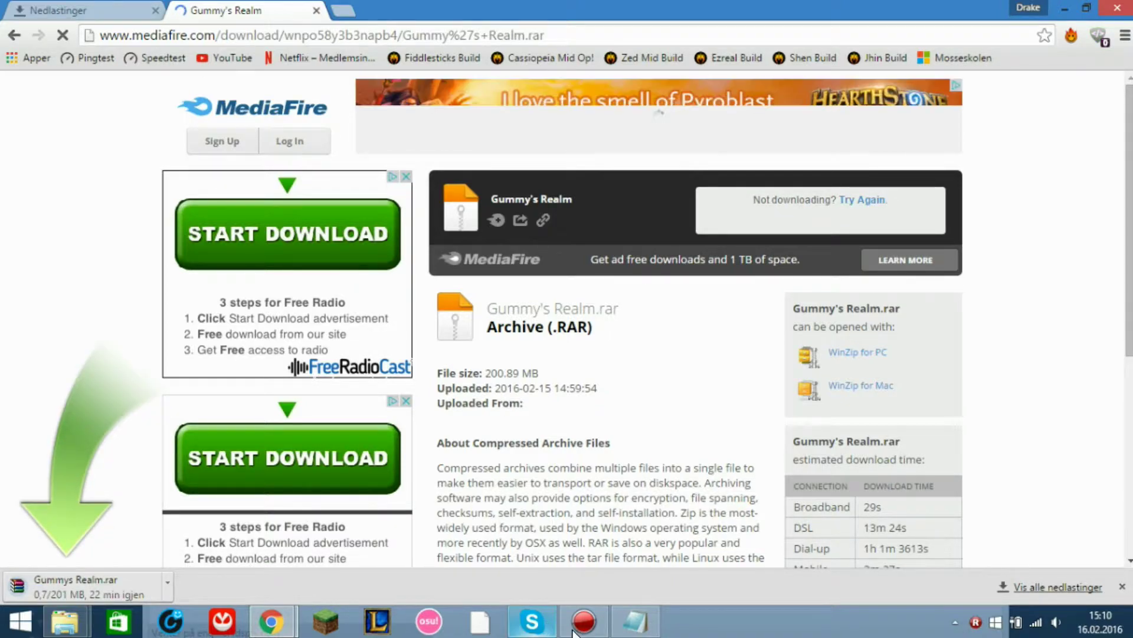
Show the downloaded Gummys Realm.rar in its folder and open the archive.
key("ctrl+l")
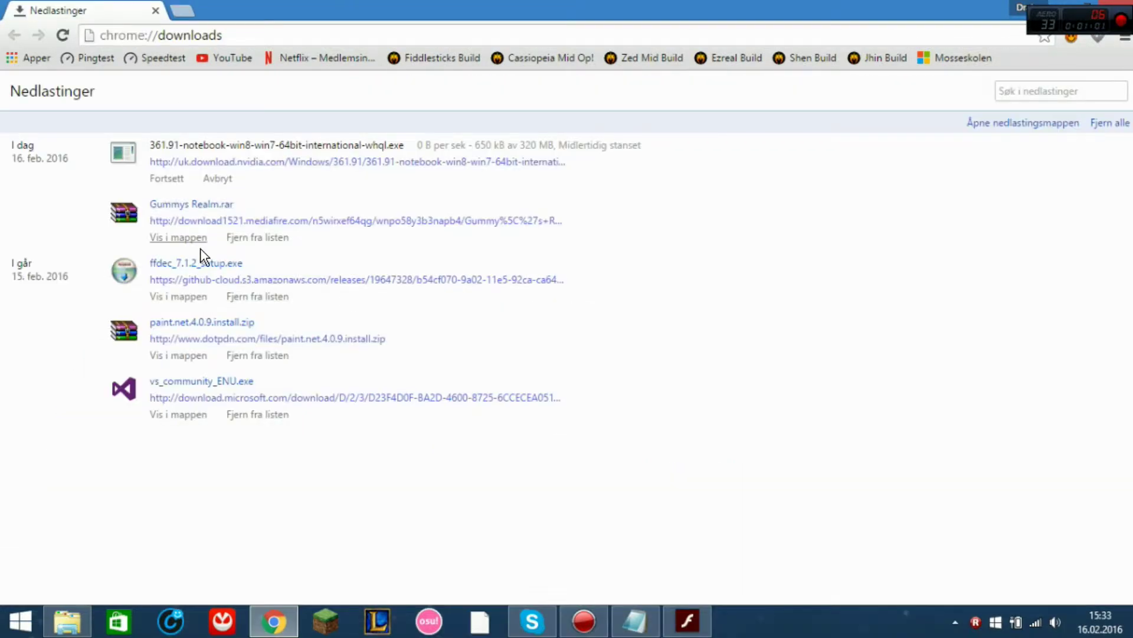
left_click(185, 240)
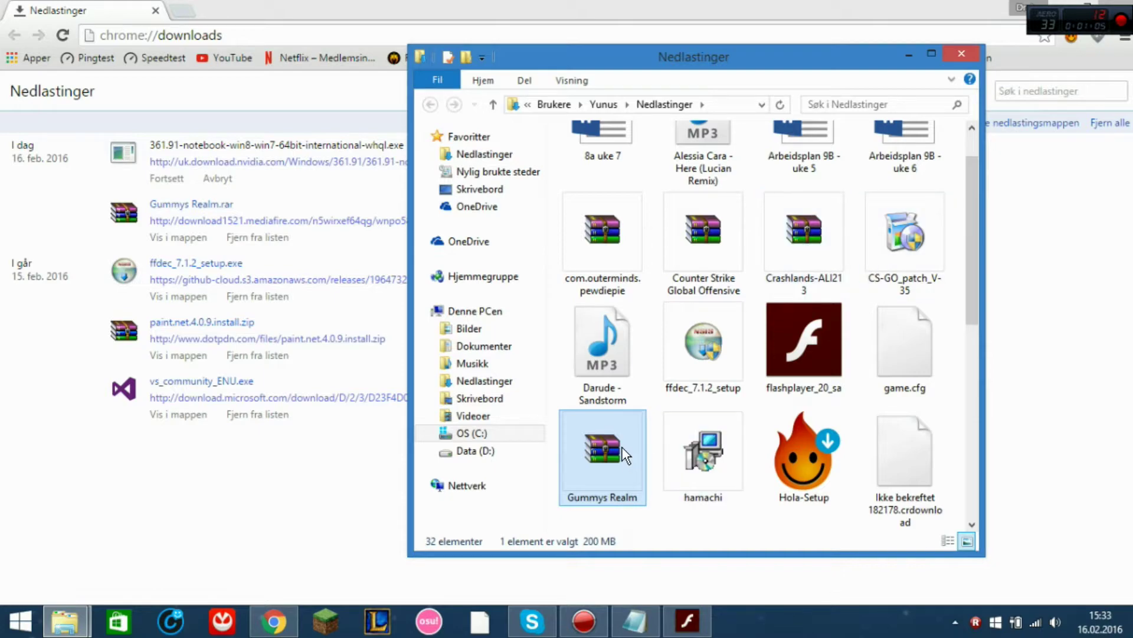
double_click(626, 456)
Check the extraction instructions in the notes and extract the Rotmg PServer folder from the archive into the Rotmg Pserver folder.
left_click(635, 621)
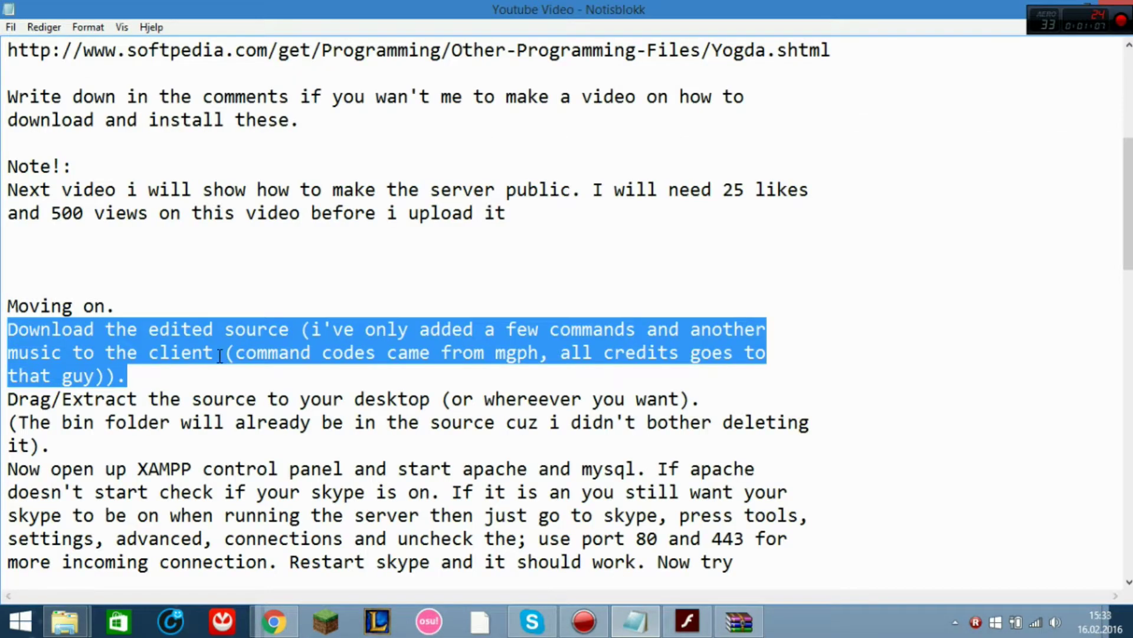
left_click_drag(200, 444, 6, 400)
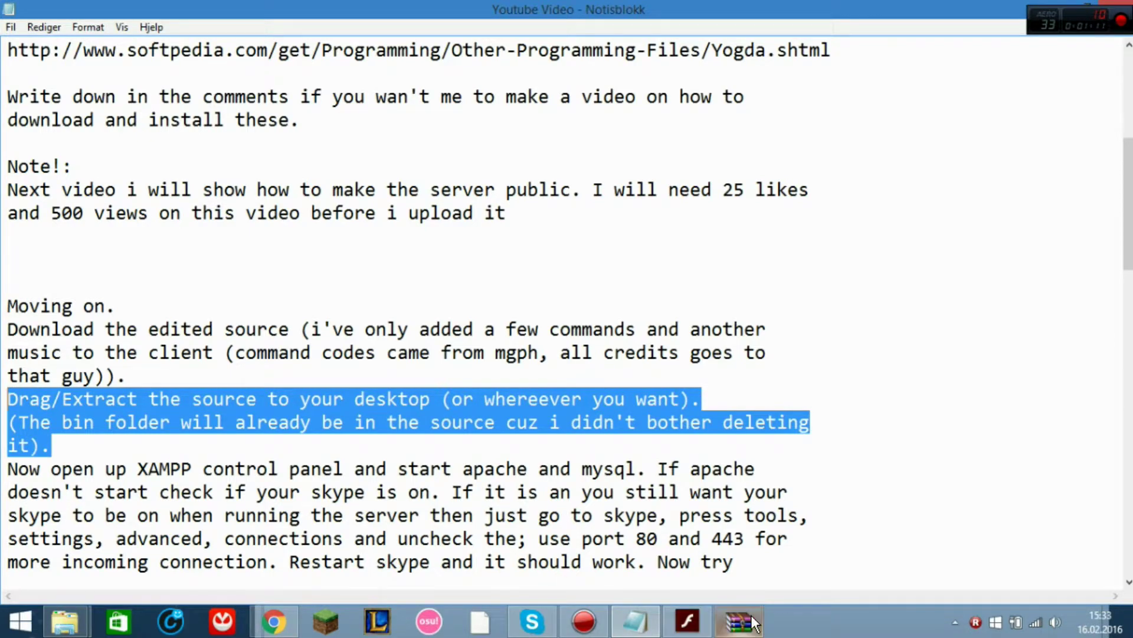
left_click(722, 620)
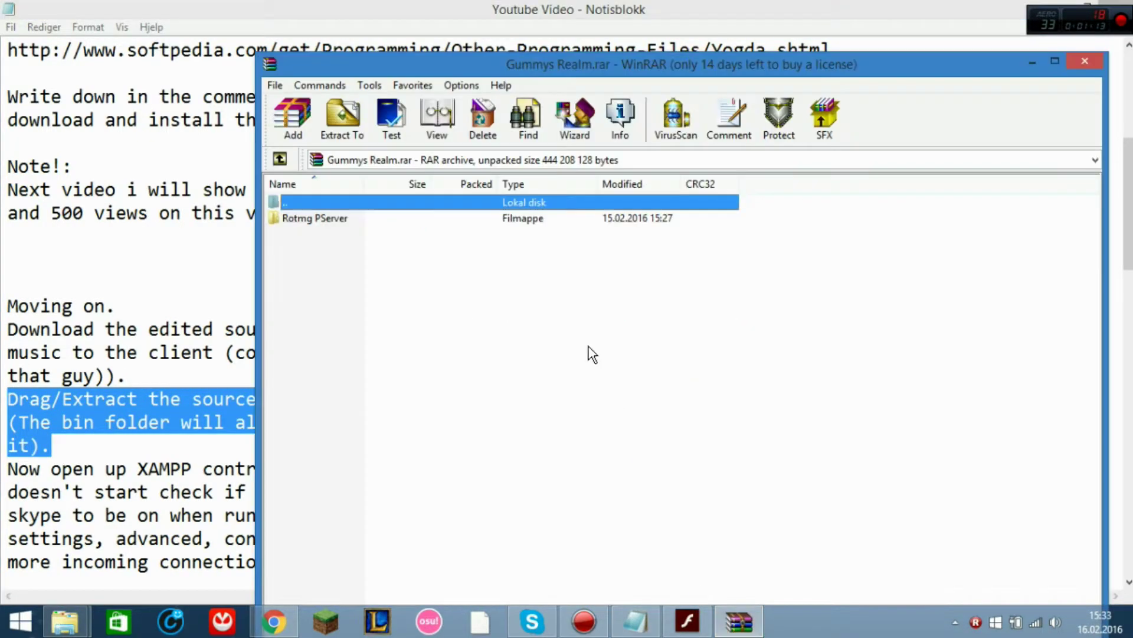
left_click_drag(432, 218, 730, 389)
left_click_drag(817, 392, 817, 393)
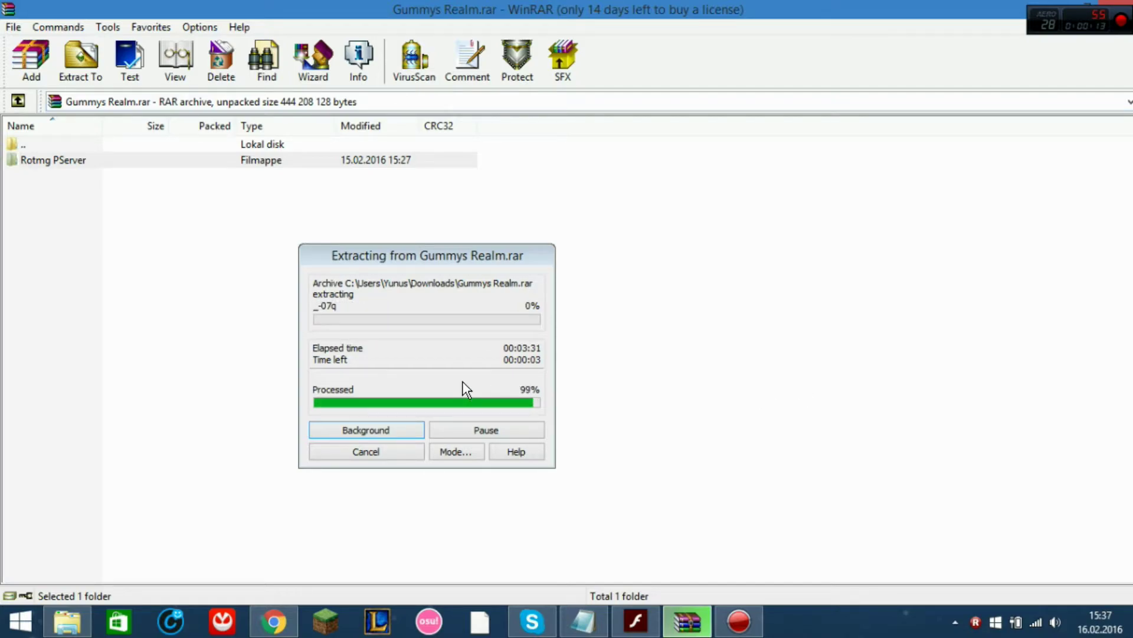
Close the archive window and open the extracted Rotmg PServer folder in File Explorer.
left_click(67, 621)
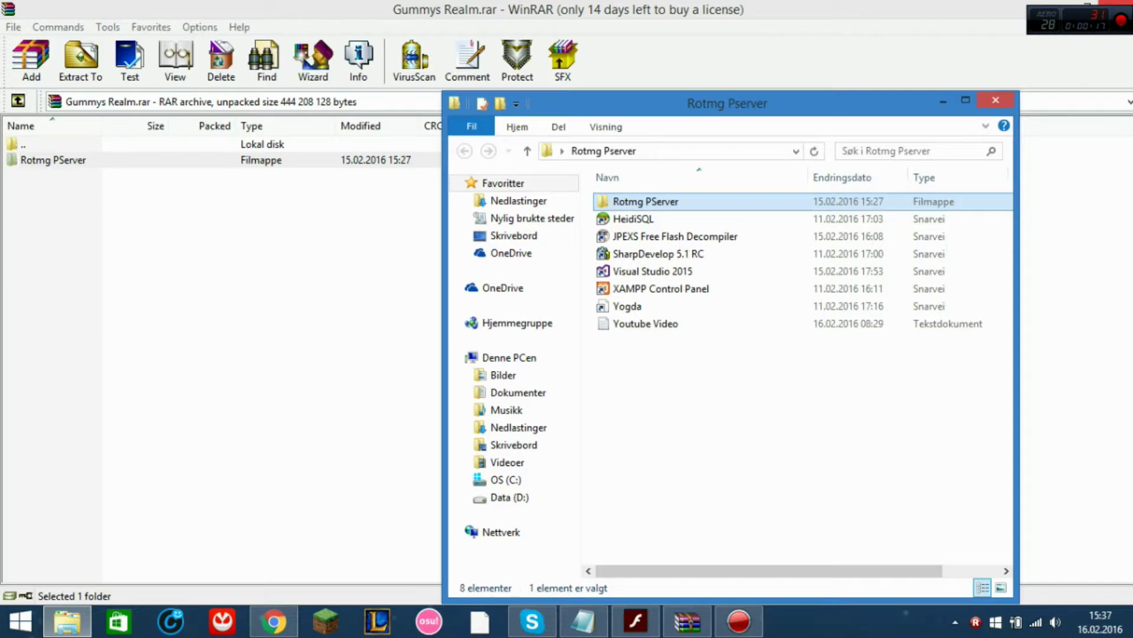
left_click(966, 101)
right_click(701, 630)
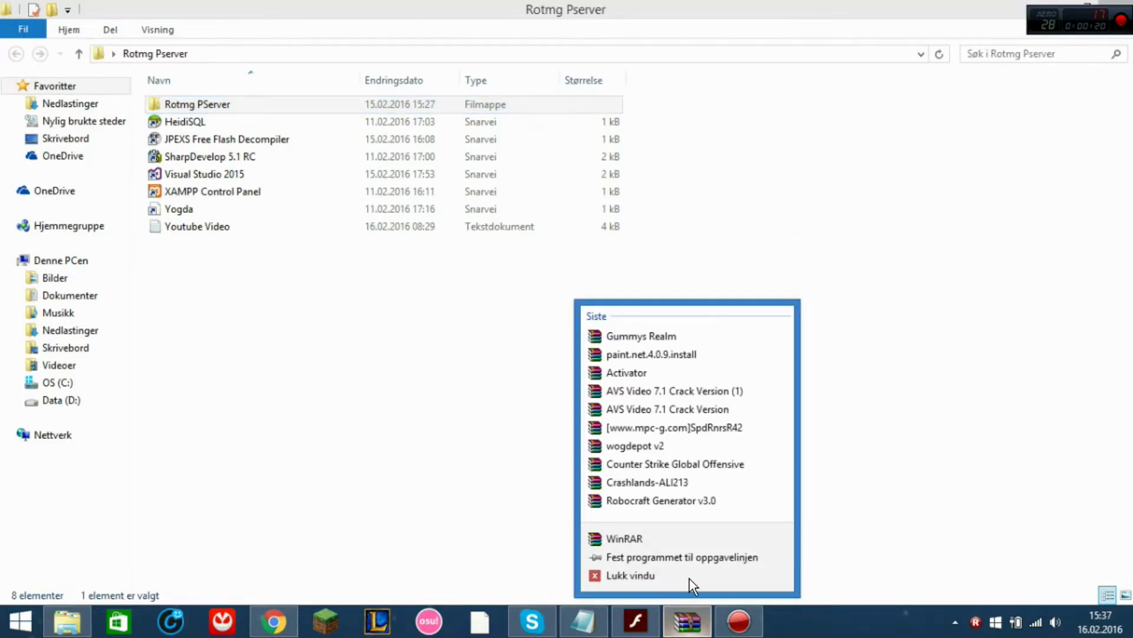
left_click(689, 582)
left_click(345, 298)
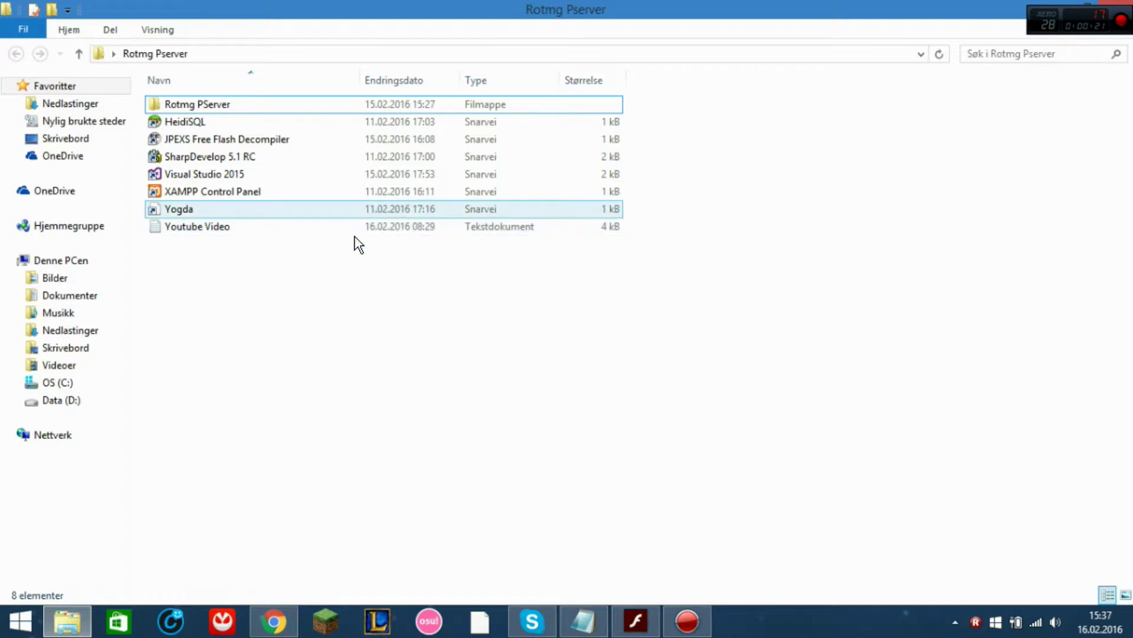
double_click(246, 101)
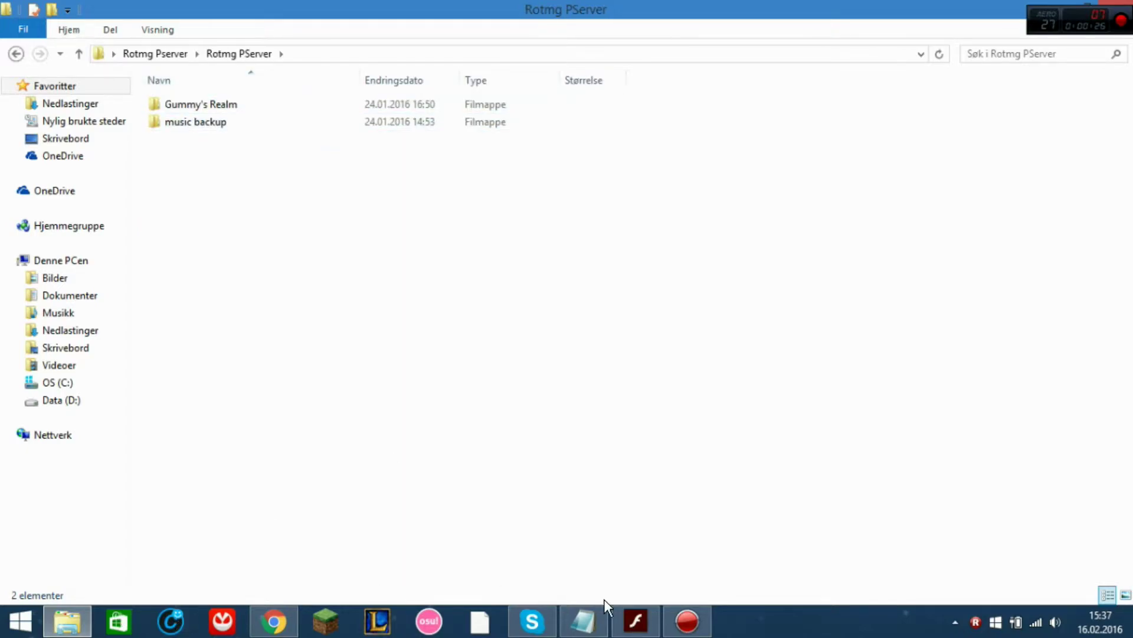
Following the notes, launch the XAMPP Control Panel from the Rotmg Pserver folder and start Apache and MySQL.
left_click(588, 621)
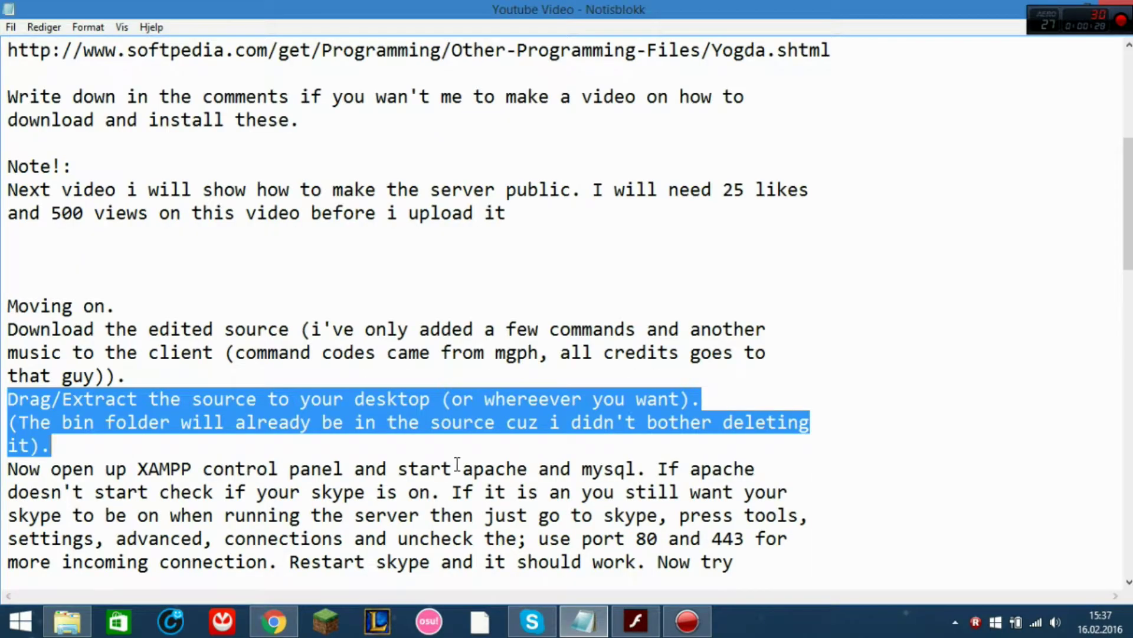
scroll(458, 464, "down", 1)
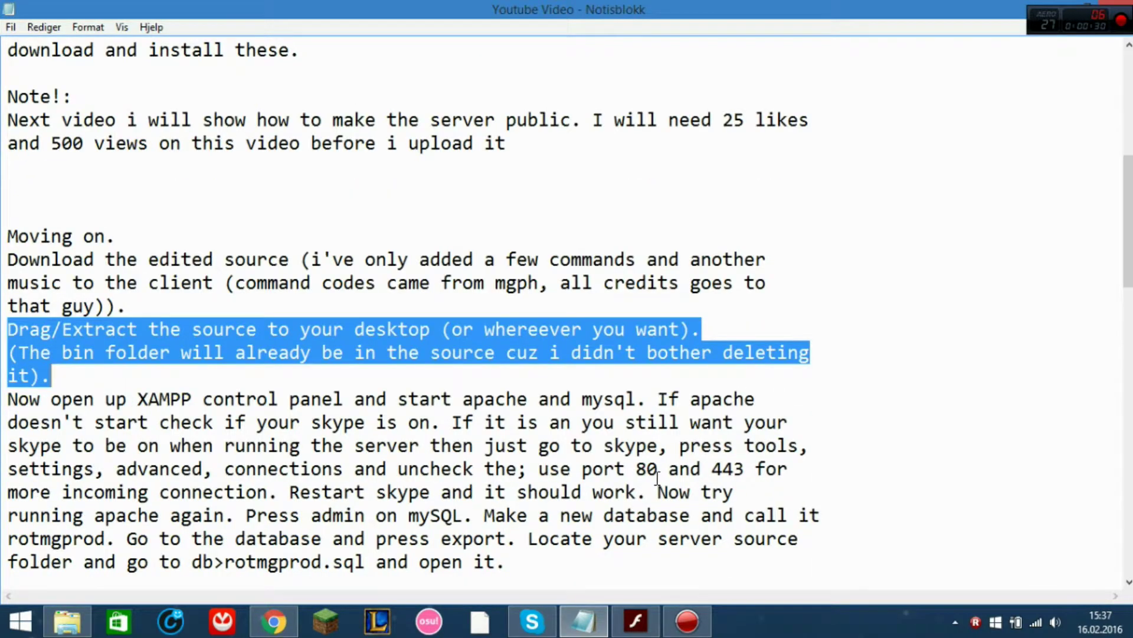
left_click_drag(5, 399, 441, 421)
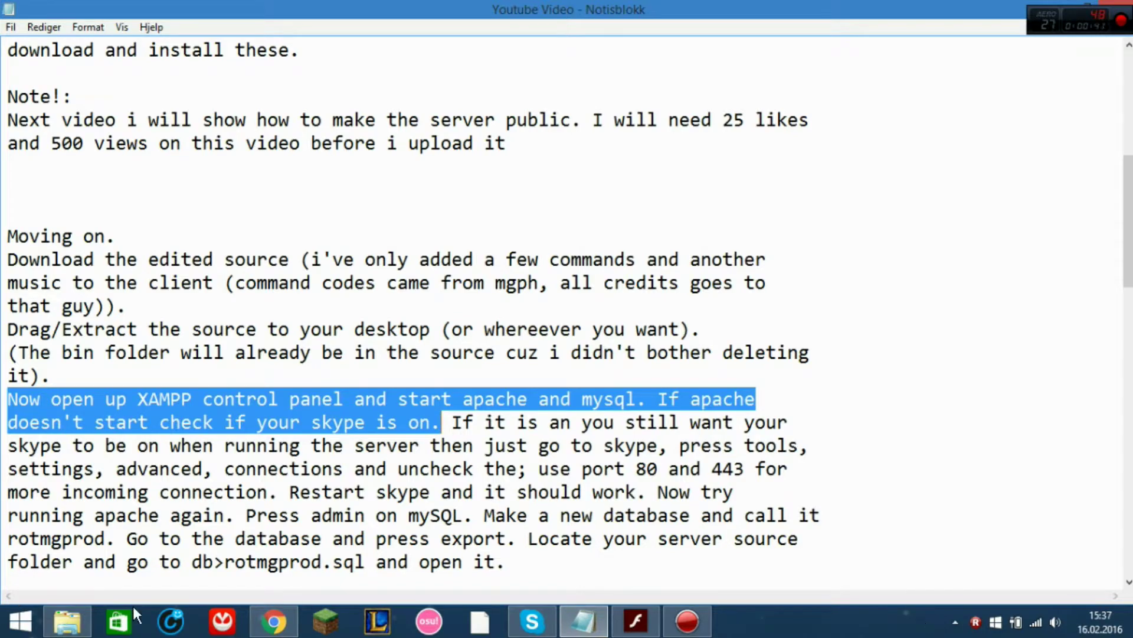
left_click(80, 614)
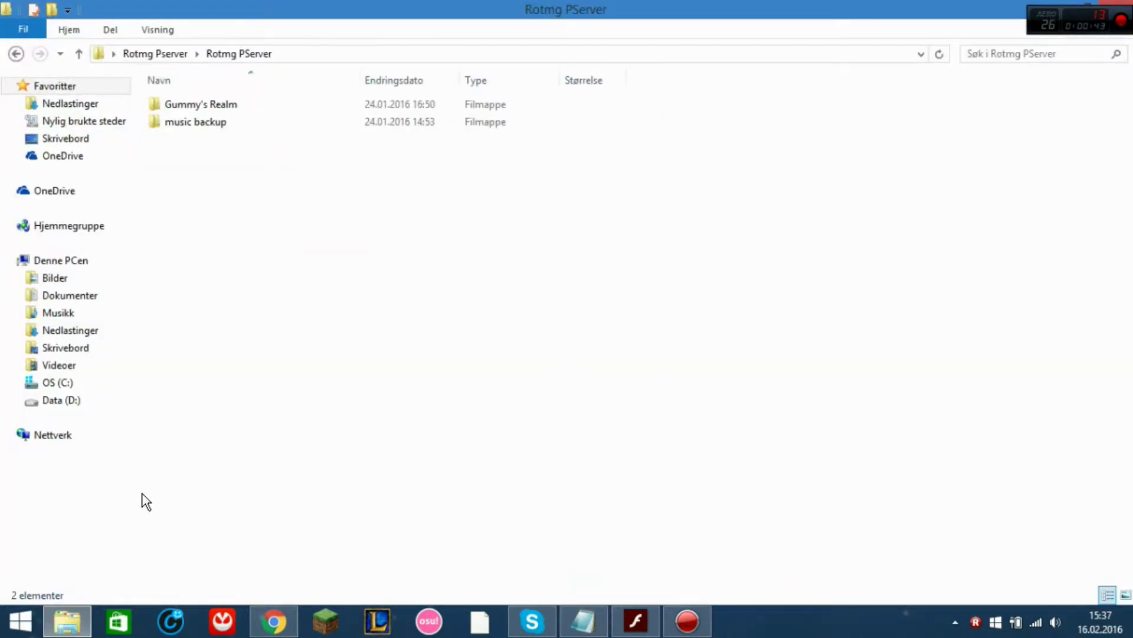
left_click(152, 53)
double_click(271, 191)
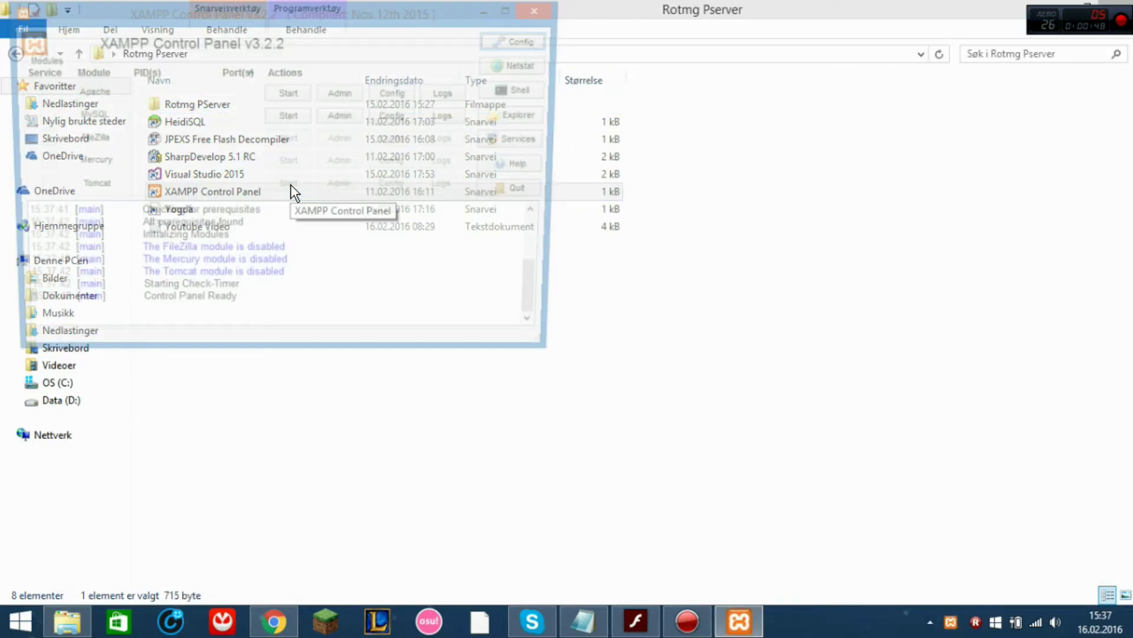
left_click(294, 94)
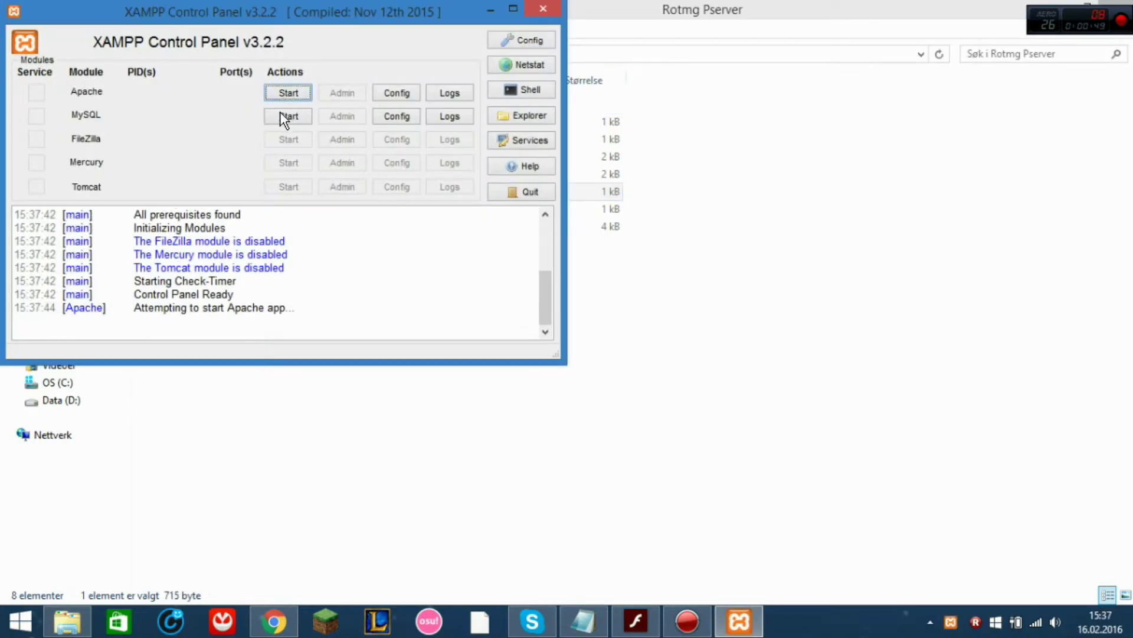
left_click(276, 116)
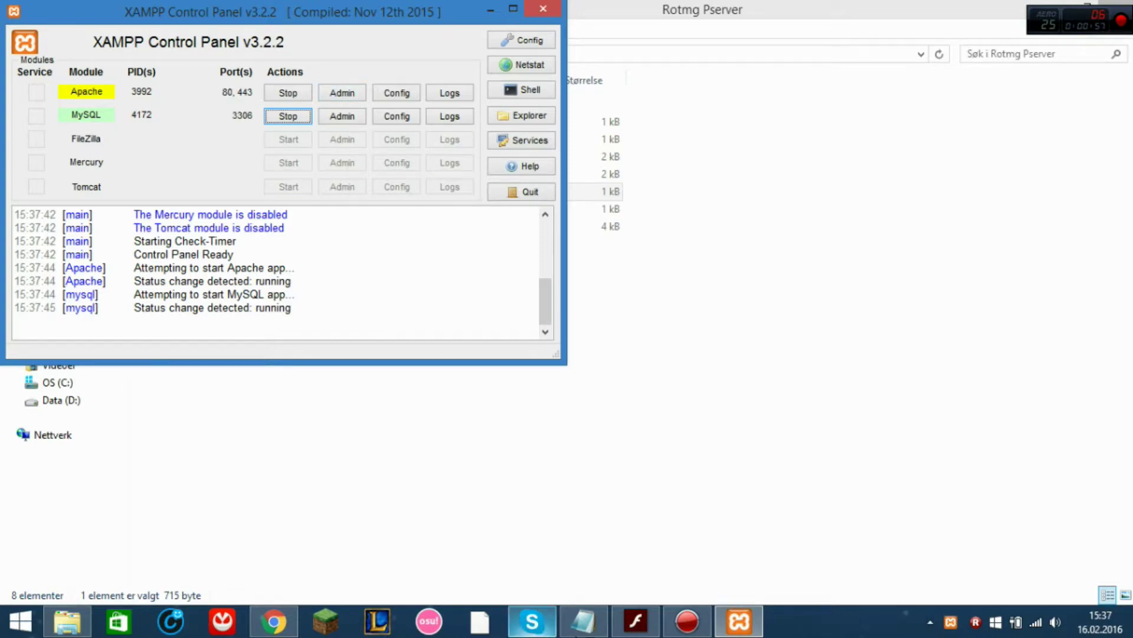
Switch to Skype, check the port 80 and 443 option in the advanced connection settings, and close it without saving.
left_click(583, 621)
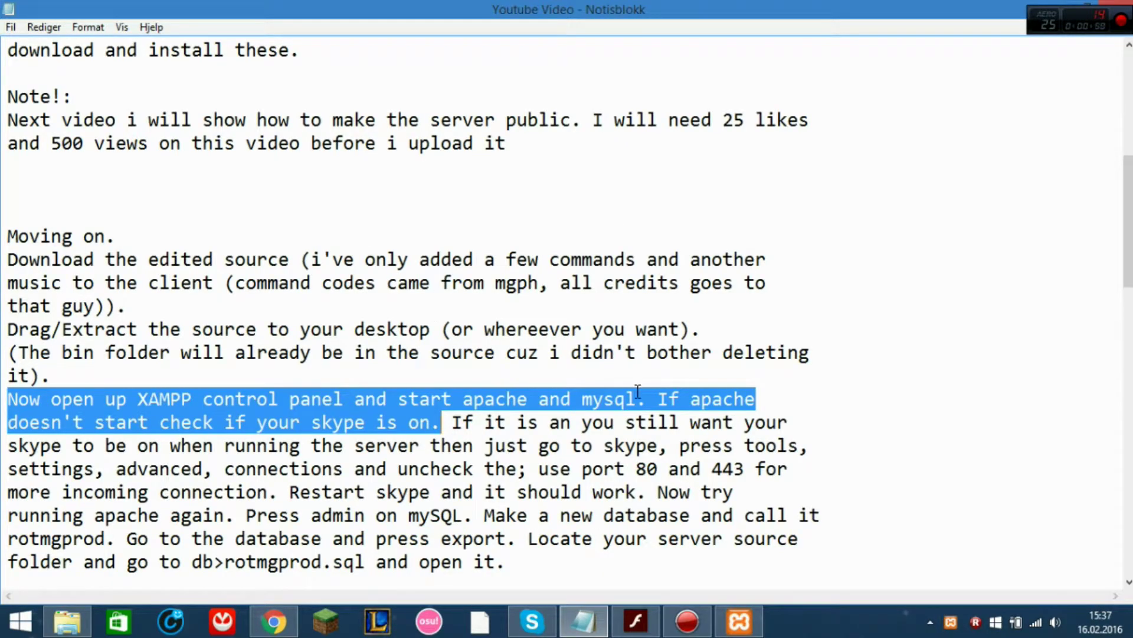
left_click_drag(656, 399, 642, 489)
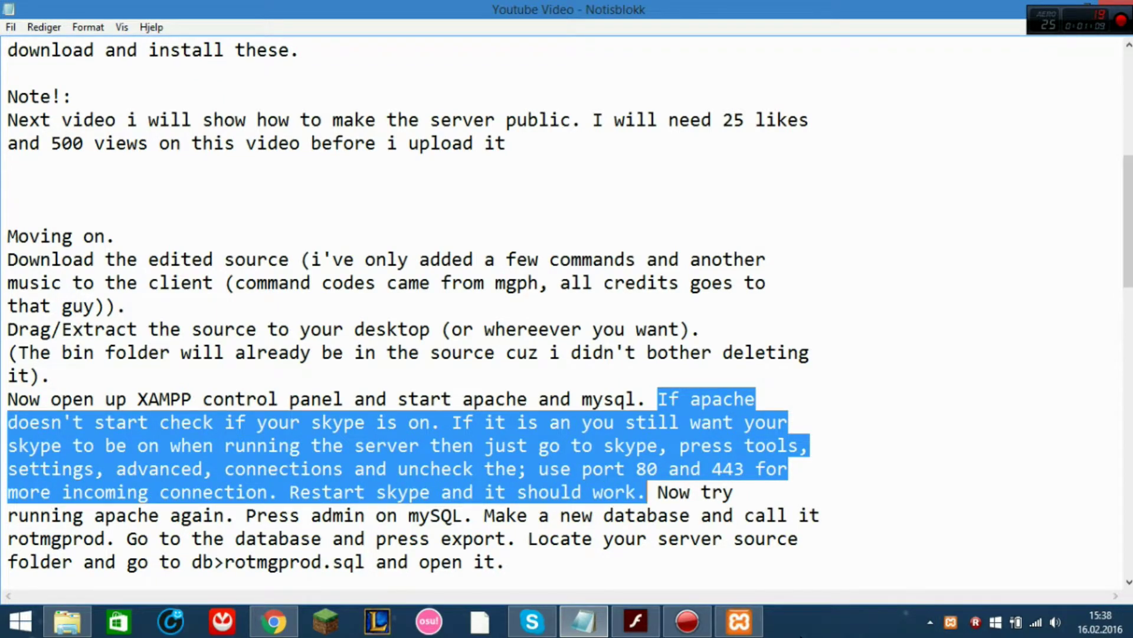
left_click(532, 620)
left_click(305, 47)
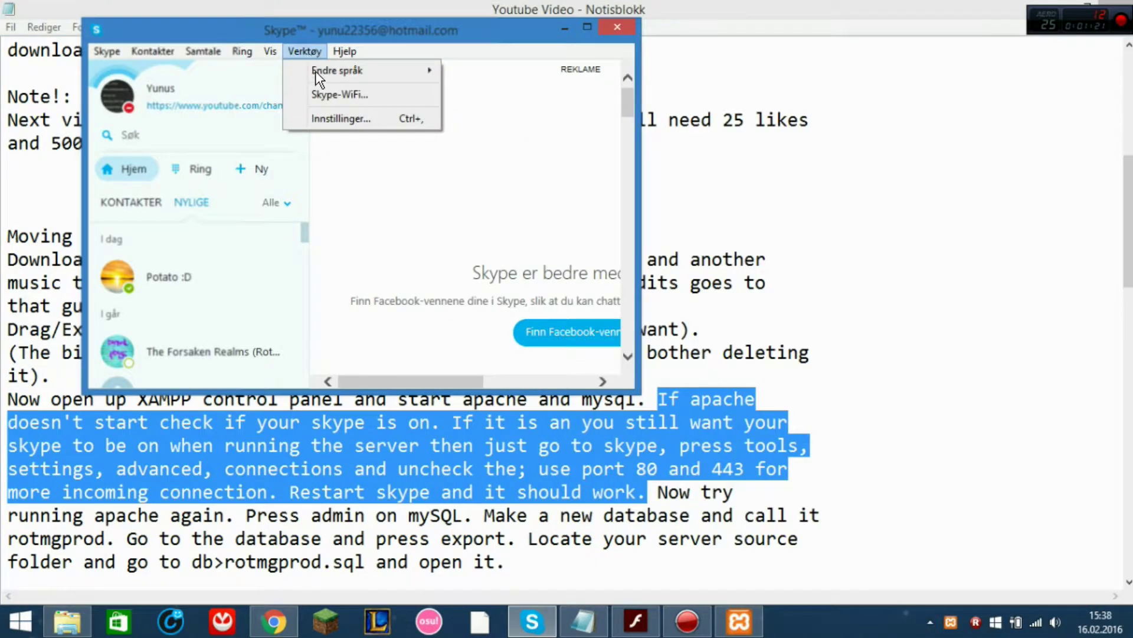
left_click(324, 116)
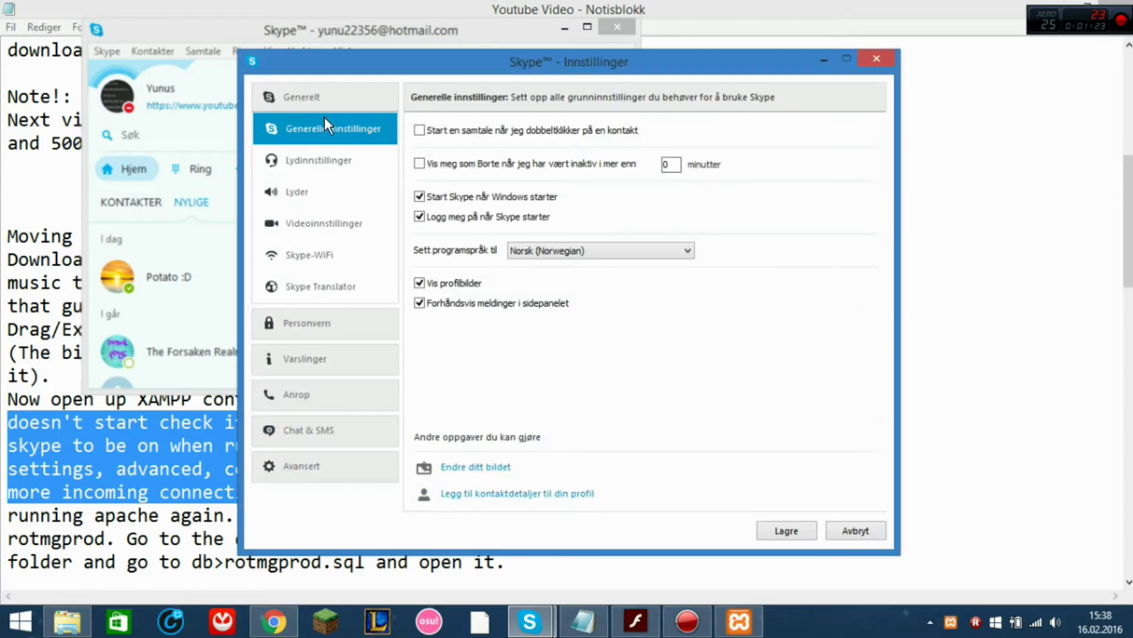
left_click(350, 472)
left_click(324, 378)
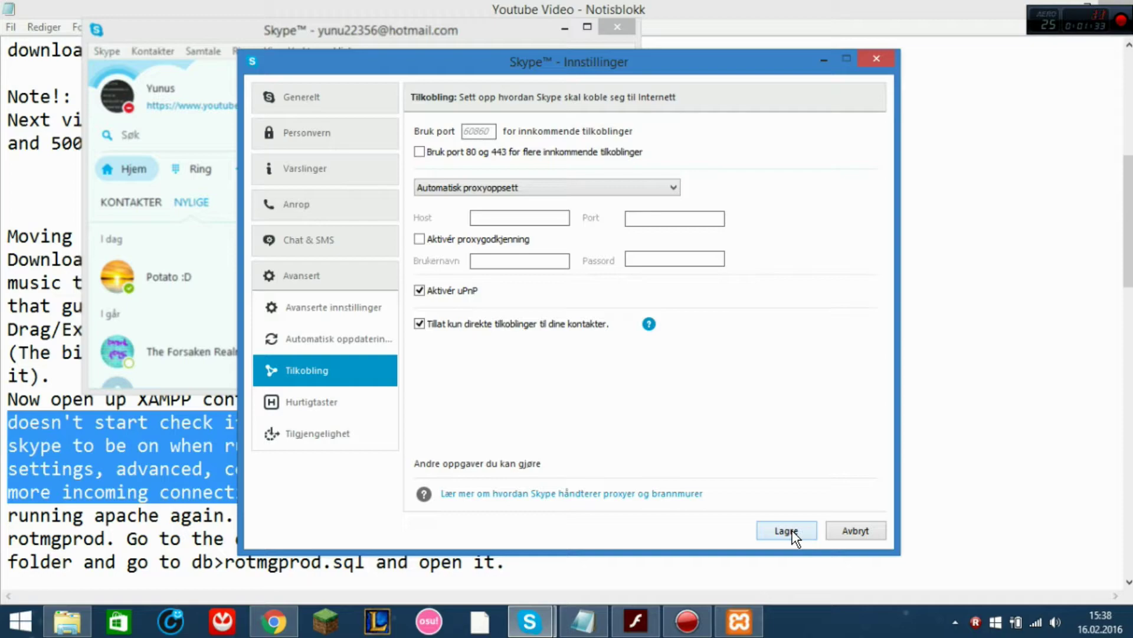
left_click(845, 532)
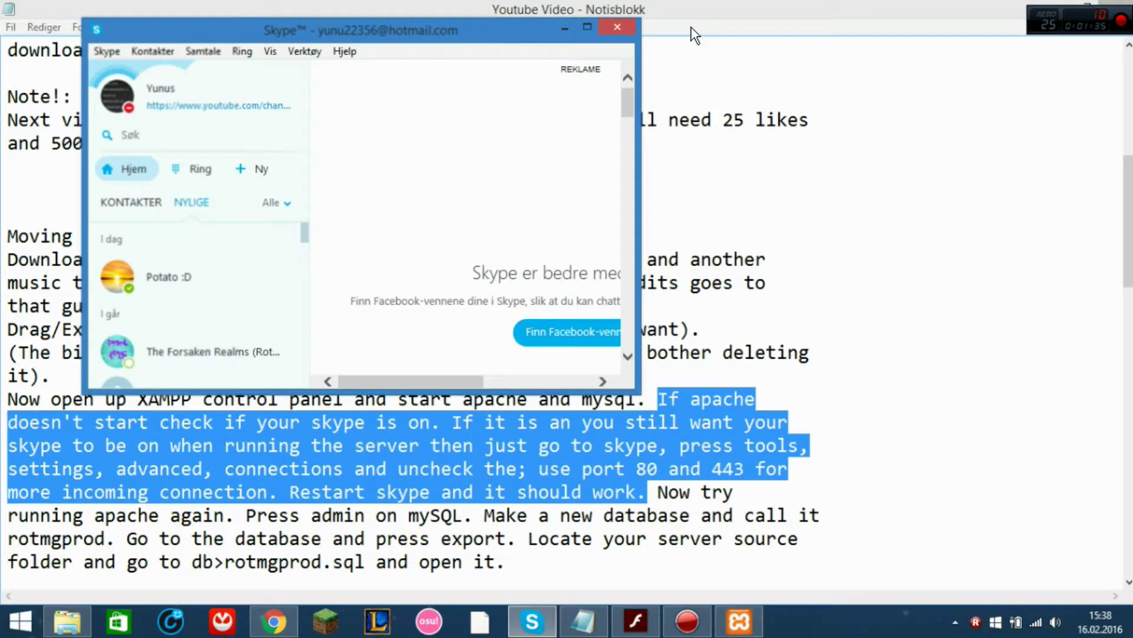
left_click(614, 27)
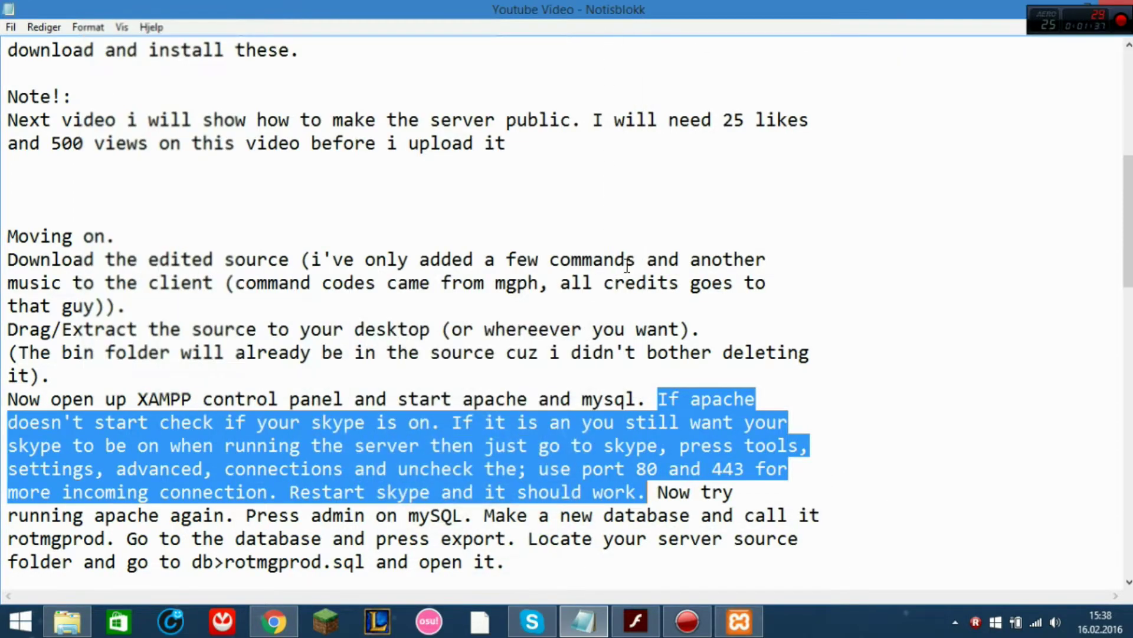
Read the MySQL admin instruction in the notes and open phpMyAdmin from the MySQL module of the XAMPP Control Panel.
left_click(673, 469)
scroll(672, 470, "down", 1)
left_click_drag(646, 405, 471, 448)
left_click(327, 444)
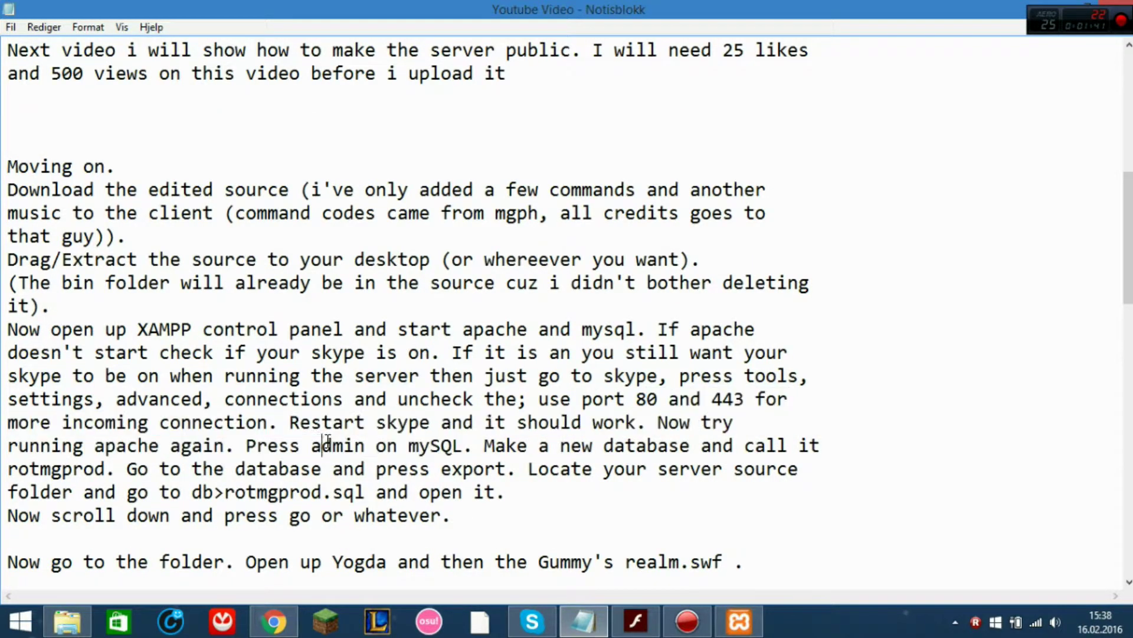
left_click_drag(255, 445, 453, 447)
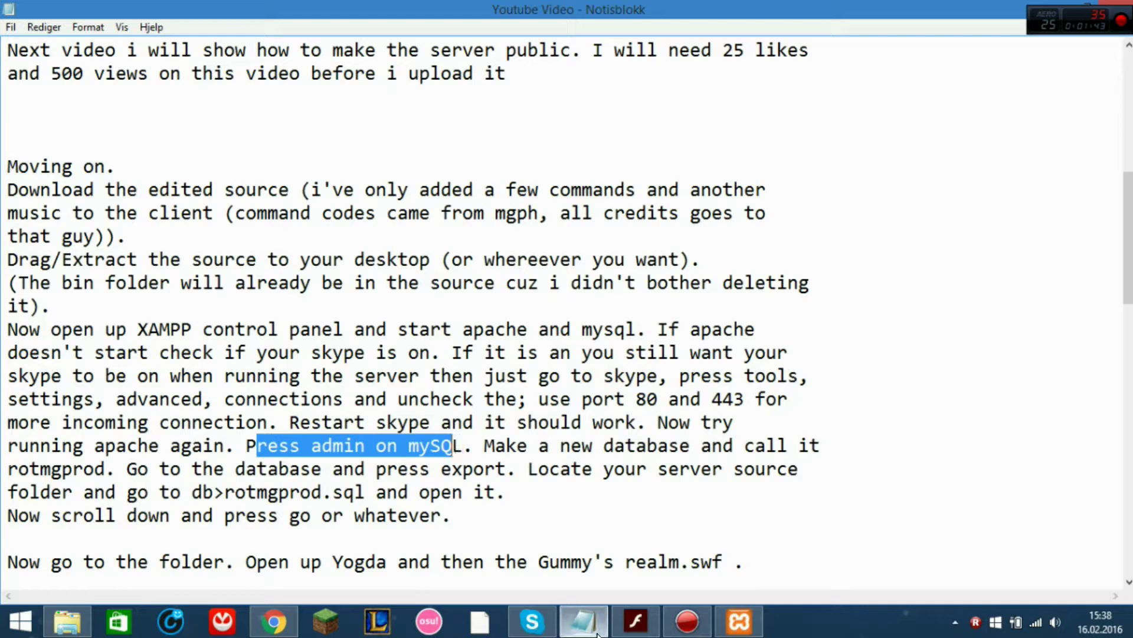
left_click(738, 621)
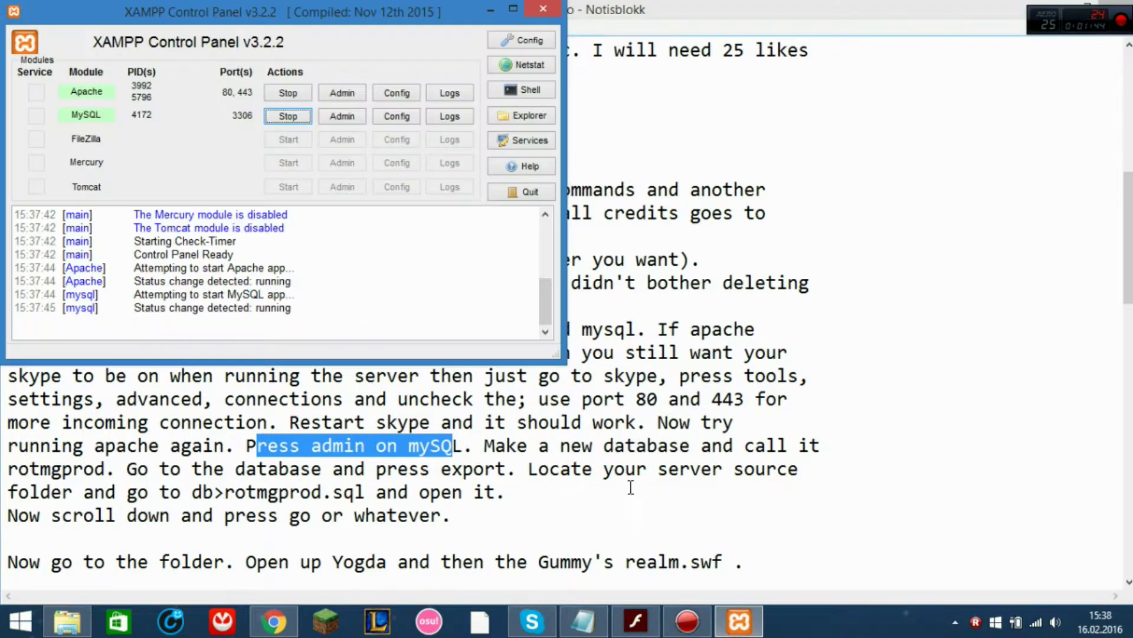
left_click(343, 114)
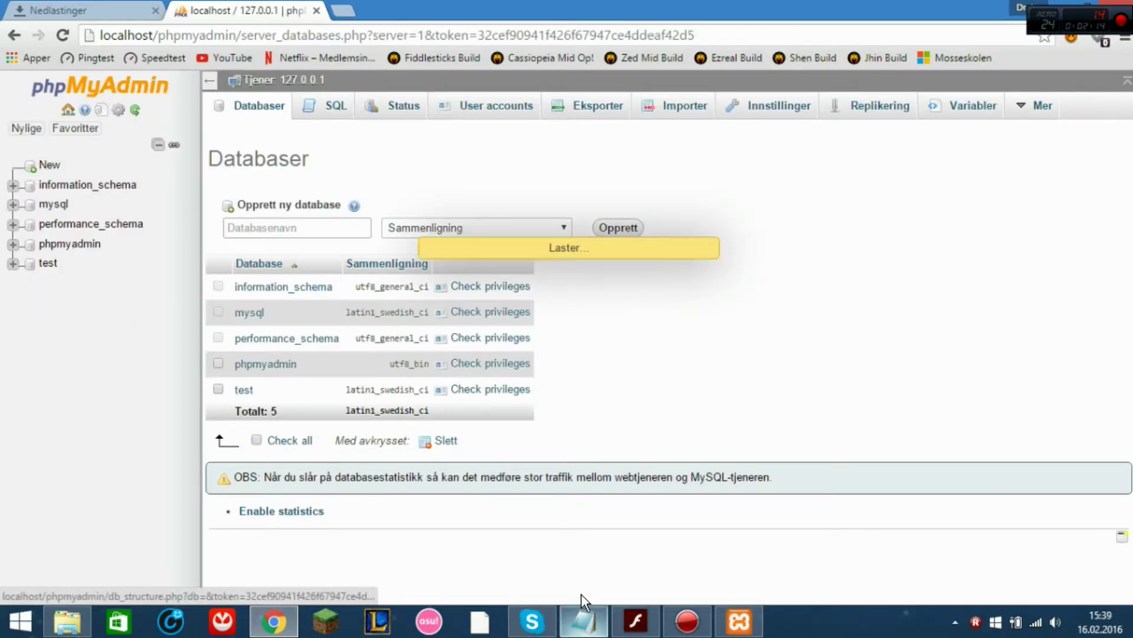
Check the database instruction in the notes and create a new database named rotmgprod in phpMyAdmin.
left_click(583, 621)
left_click_drag(474, 445, 108, 466)
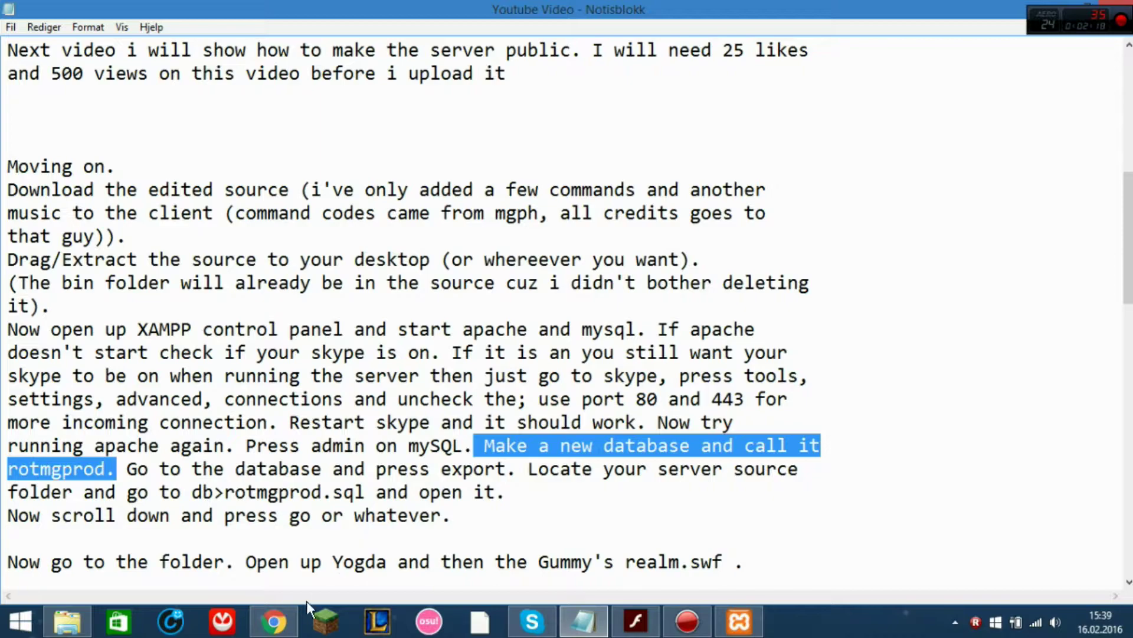
left_click(295, 629)
left_click(289, 206)
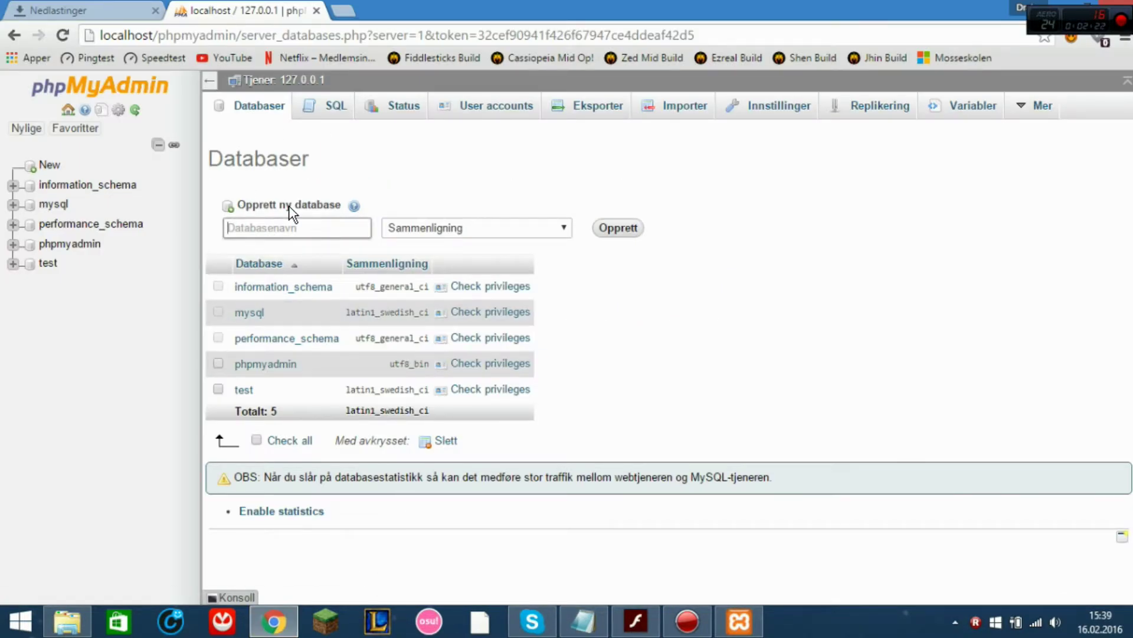
type("rotmgprod")
left_click(618, 229)
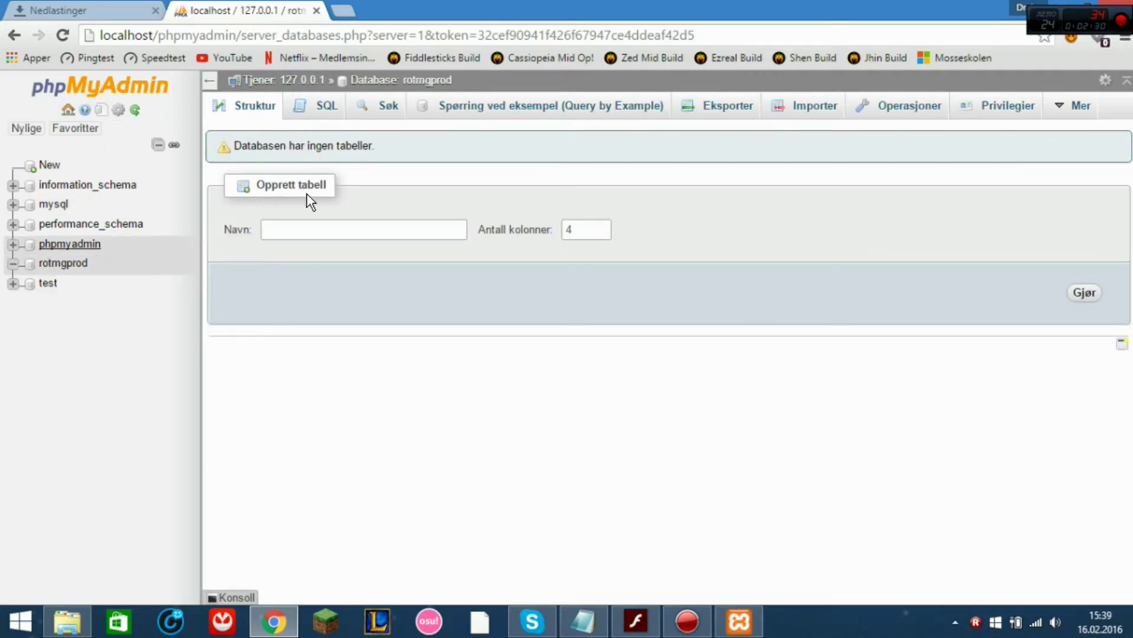
Open the rotmgprod database, check the instruction that follows in the notes, and return to phpMyAdmin.
left_click(47, 262)
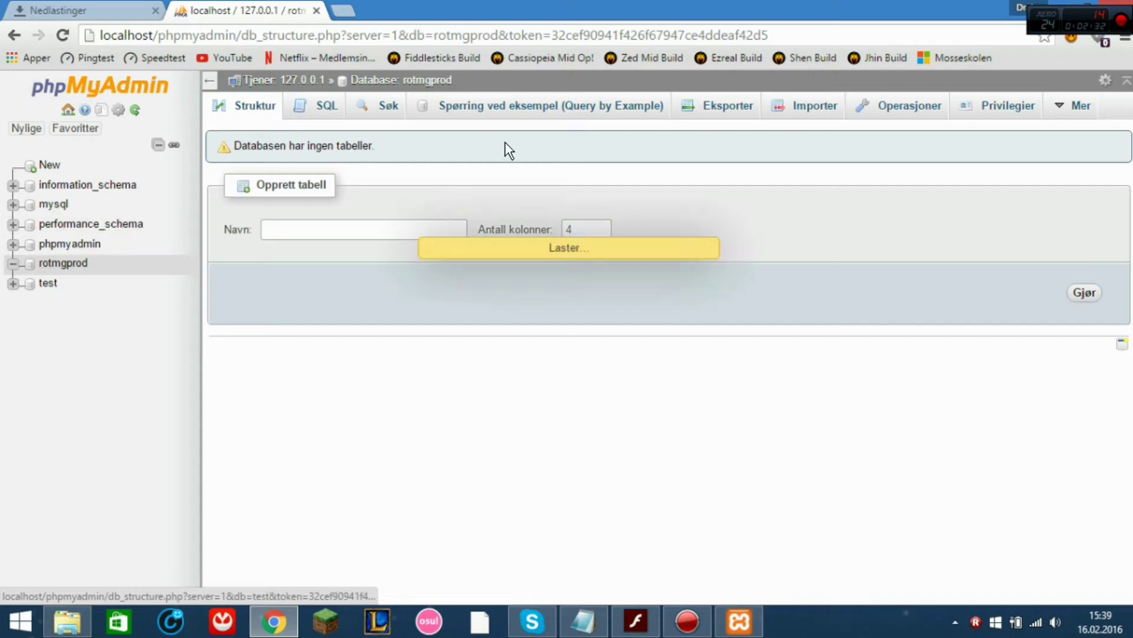
left_click(585, 621)
left_click(129, 469)
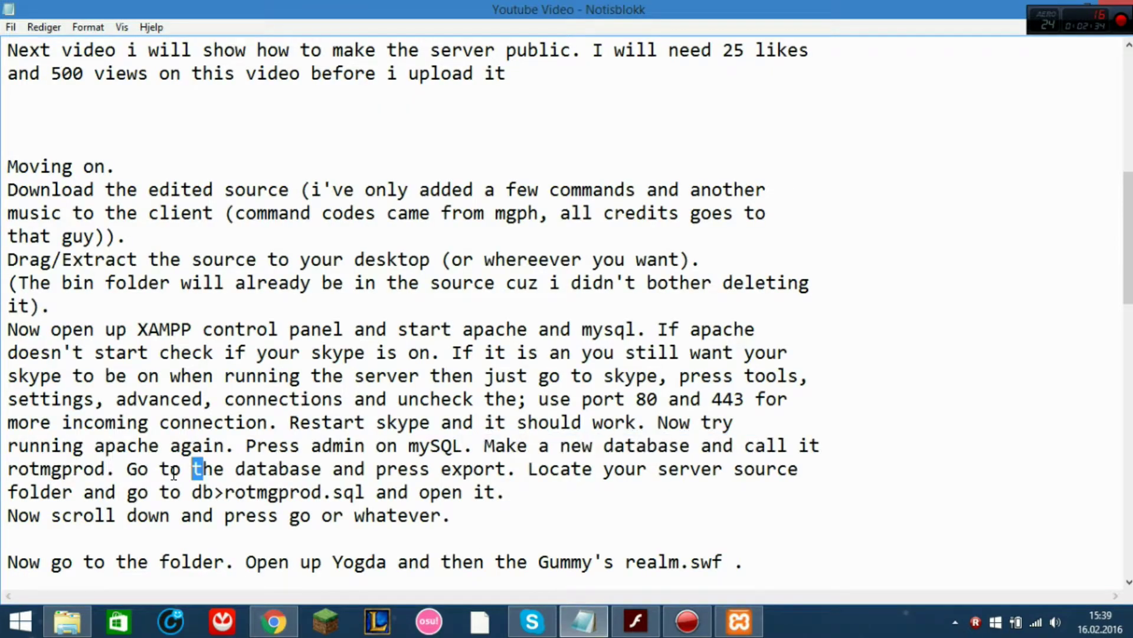
left_click_drag(128, 470, 517, 469)
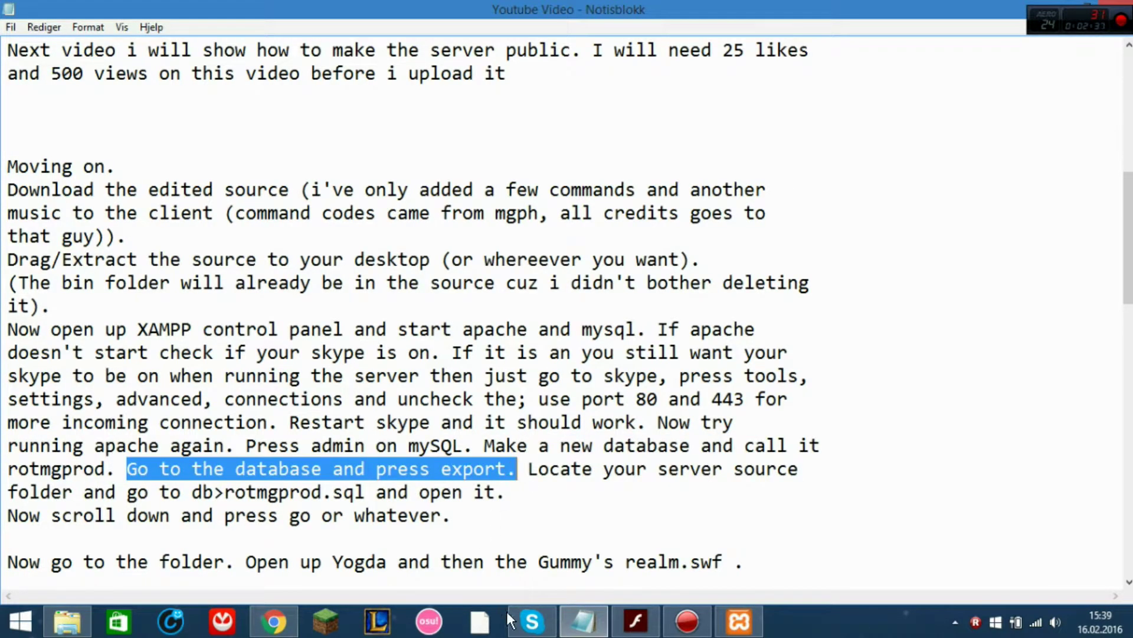
left_click(278, 626)
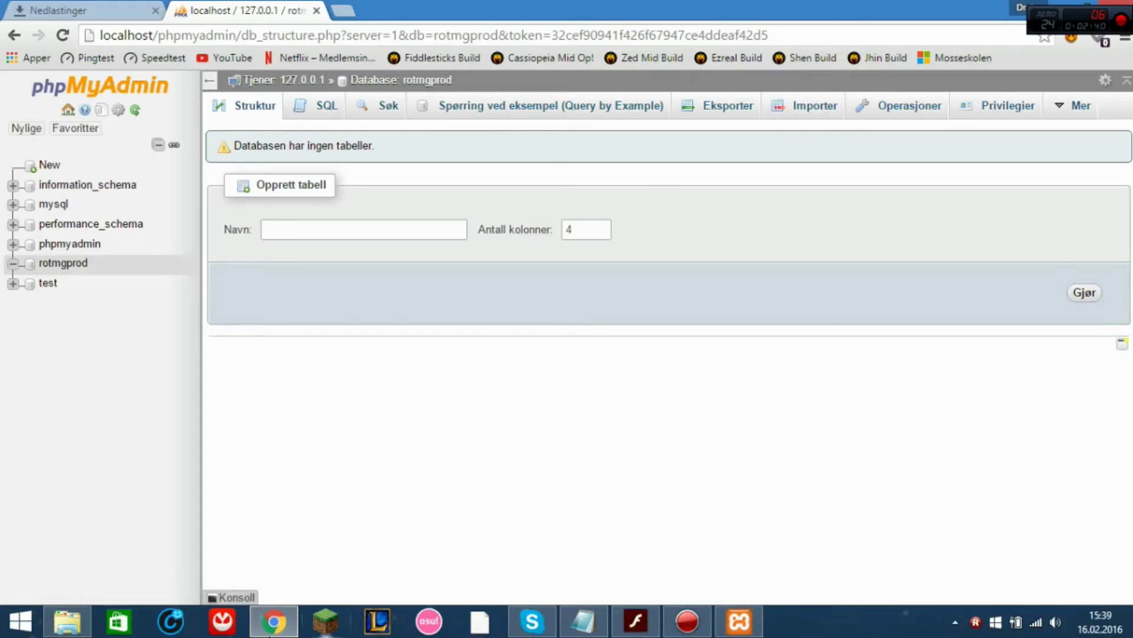
Switch to the notes and correct the word export to import* in the database instruction.
left_click(590, 632)
type("impr. Locate your server source")
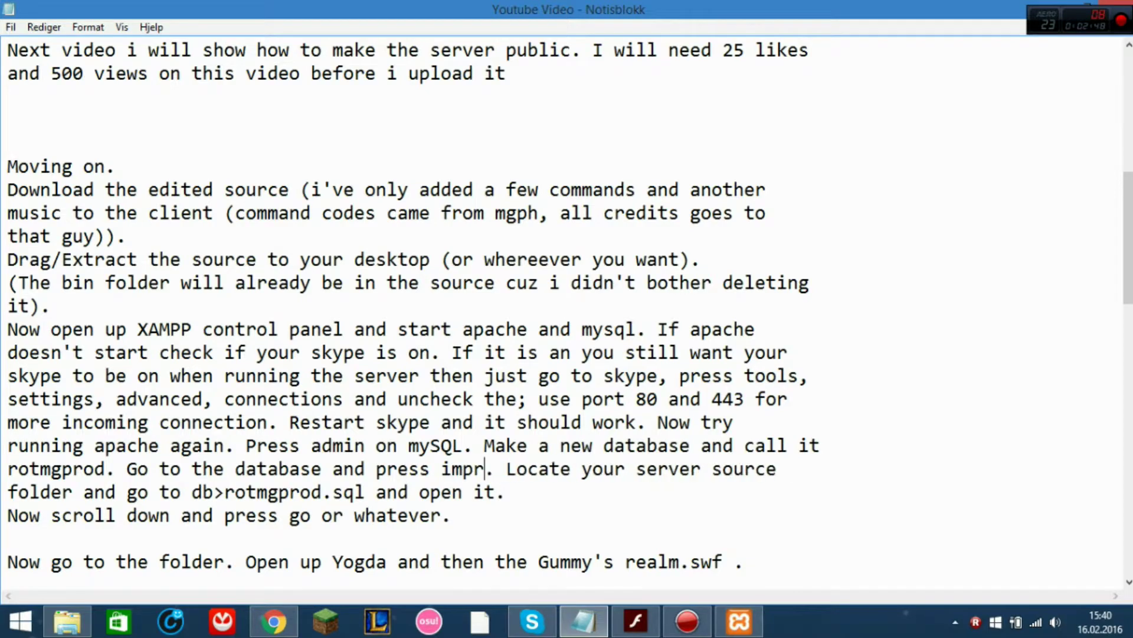
key("BackSpace")
type("ort*")
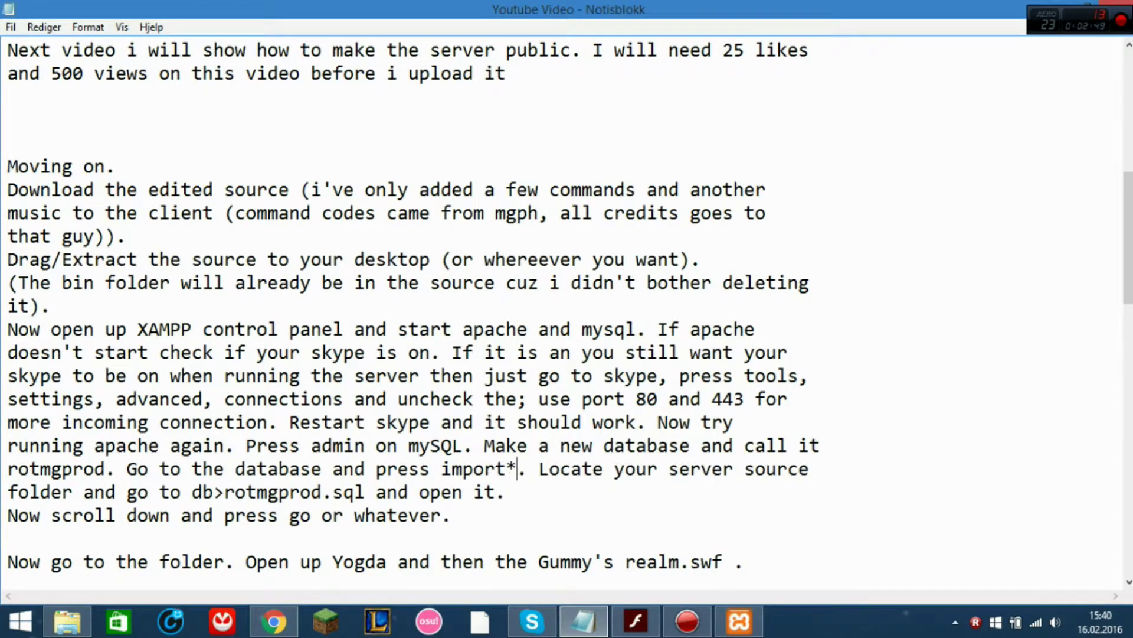
Switch back to phpMyAdmin and open the import page for the rotmgprod database.
left_click(278, 618)
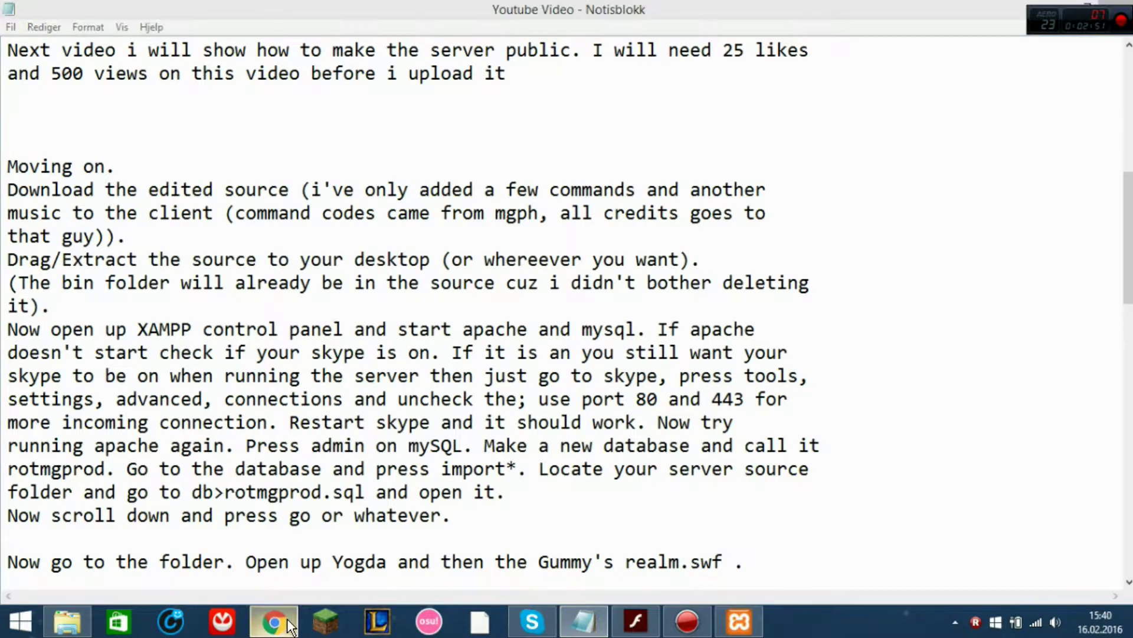
left_click(800, 114)
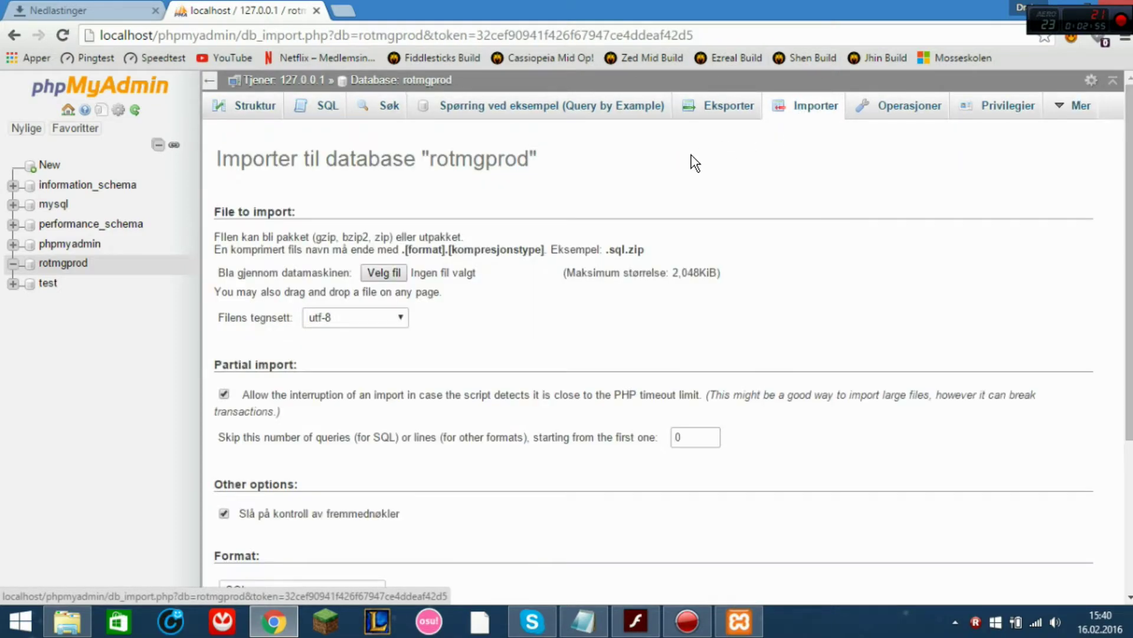
scroll(430, 256, "down", 2)
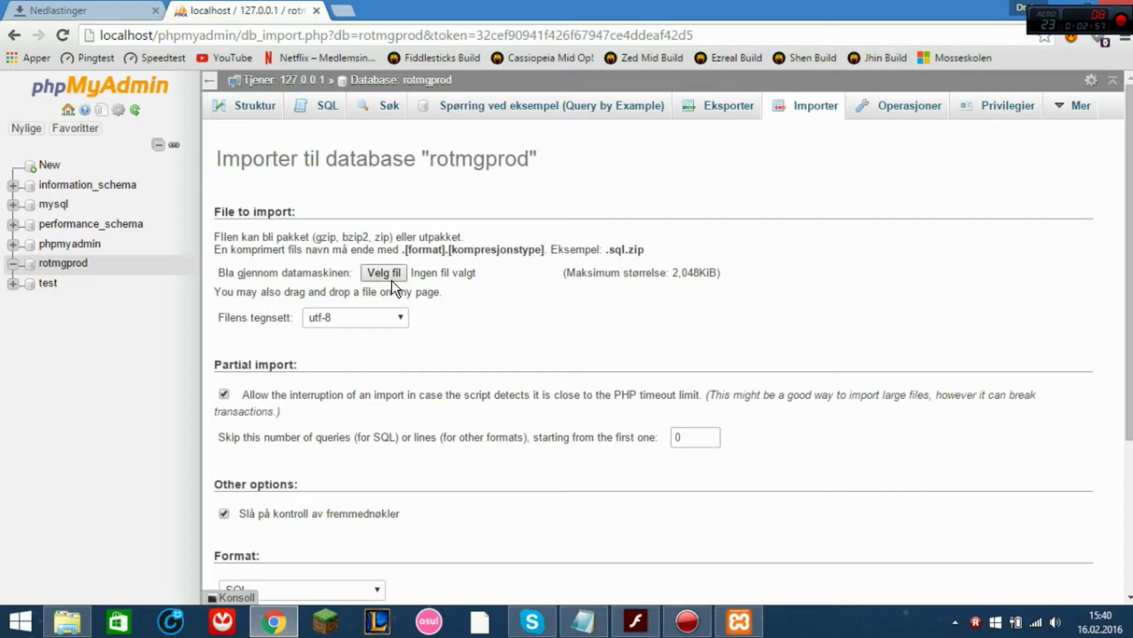
Choose the rotmgprod SQL script from the db folder in Gummy's Realm on the desktop as the file to import.
left_click(388, 275)
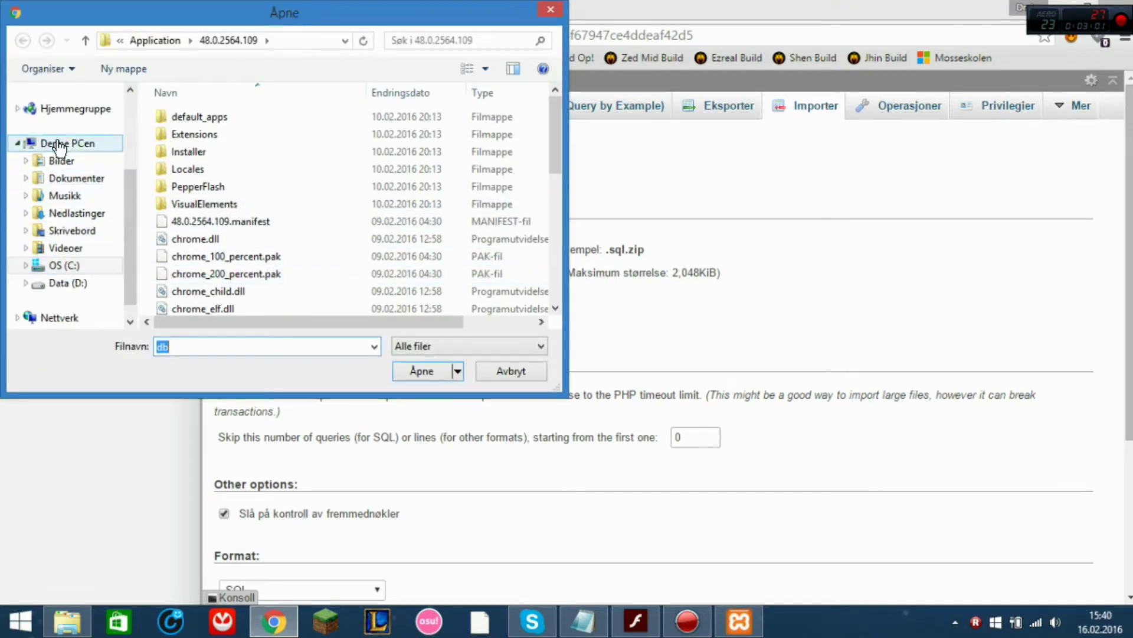
left_click(71, 230)
left_click(215, 202)
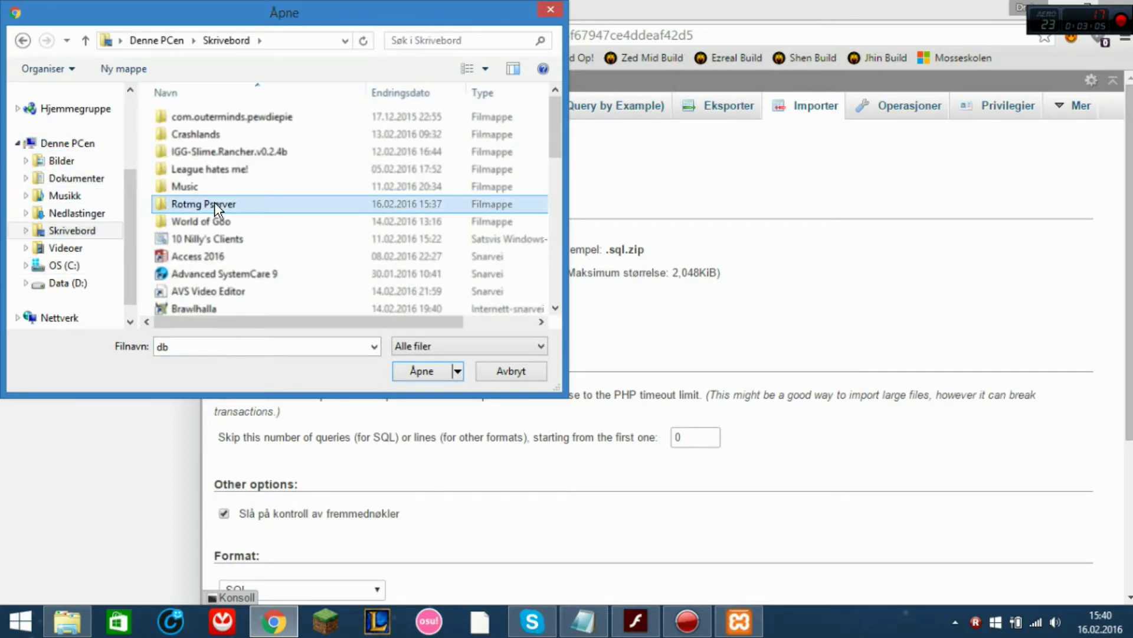
double_click(214, 202)
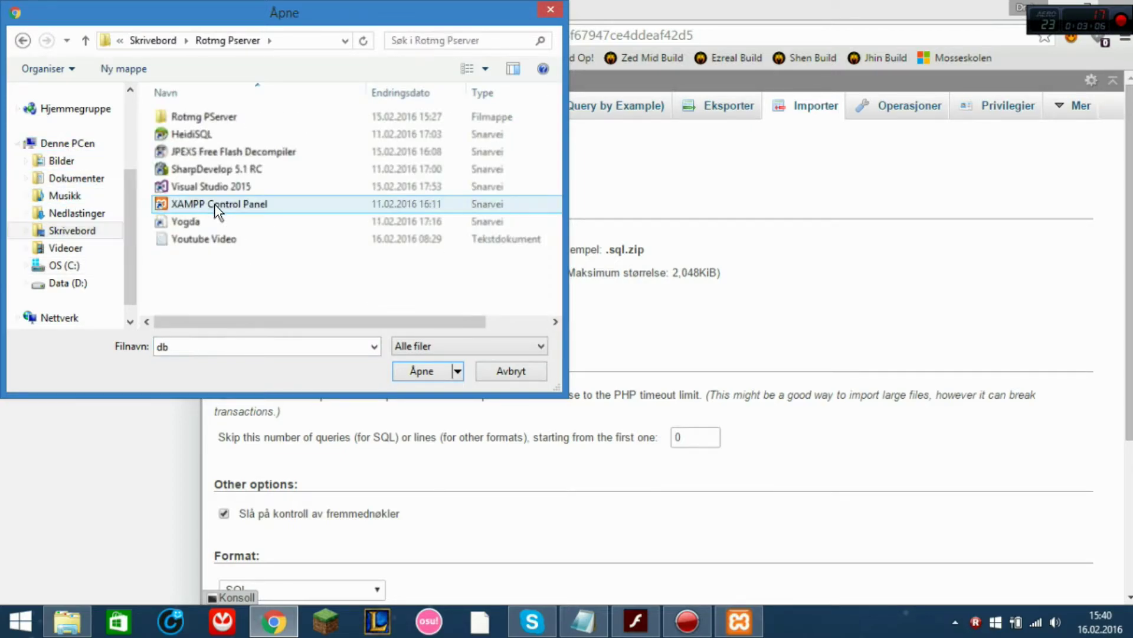
left_click(253, 114)
double_click(253, 115)
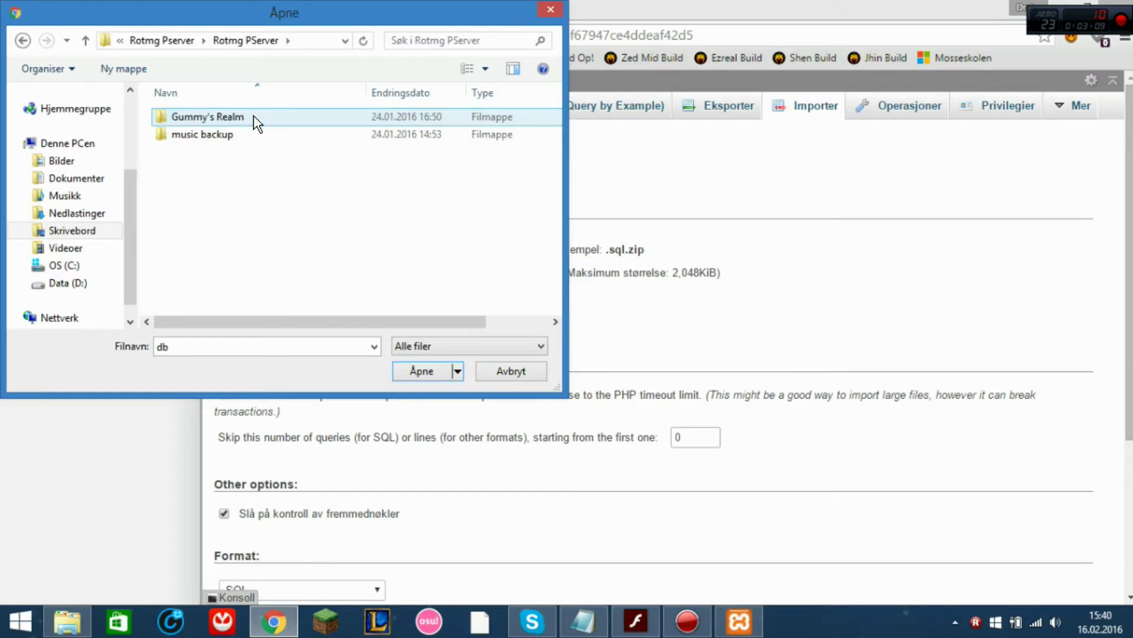
double_click(253, 115)
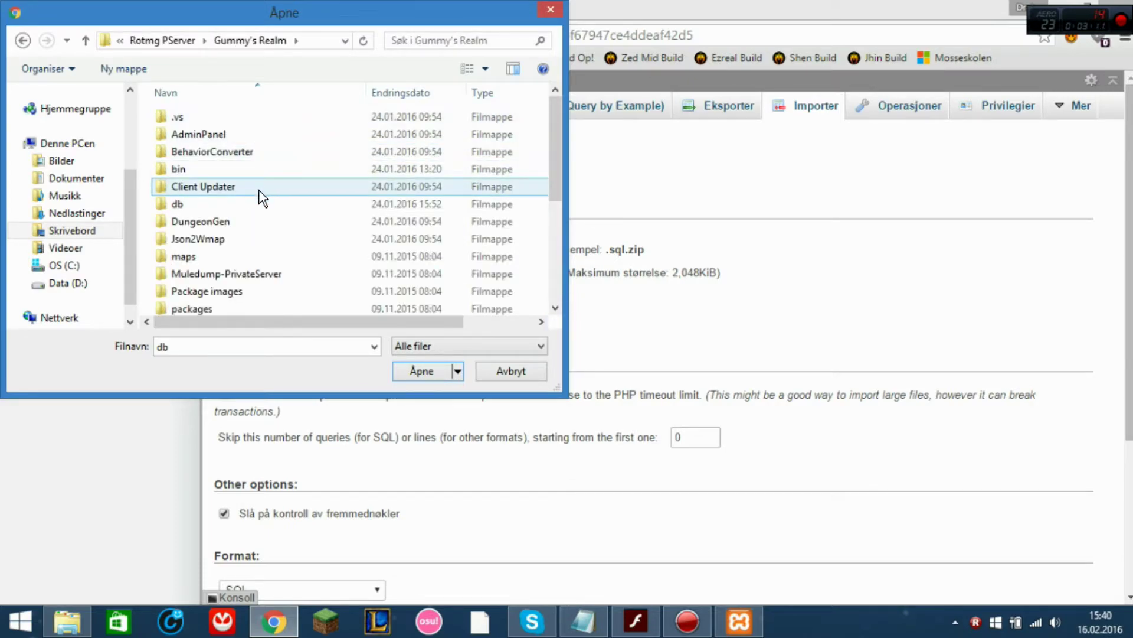
scroll(259, 186, "down", 1)
double_click(241, 168)
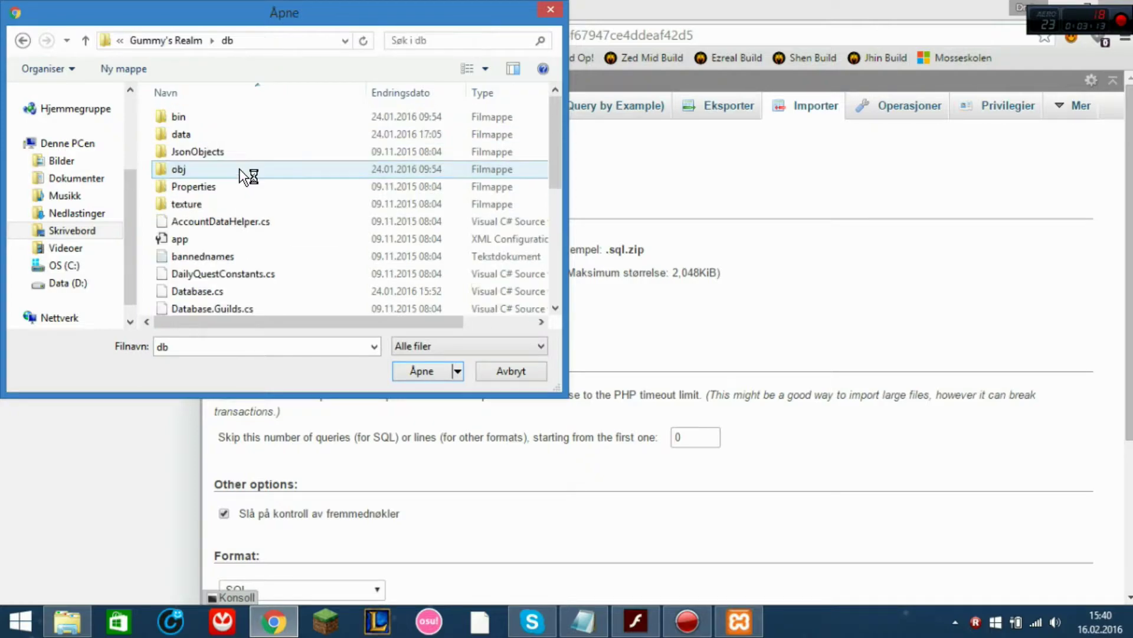
scroll(254, 213, "down", 3)
left_click(236, 271)
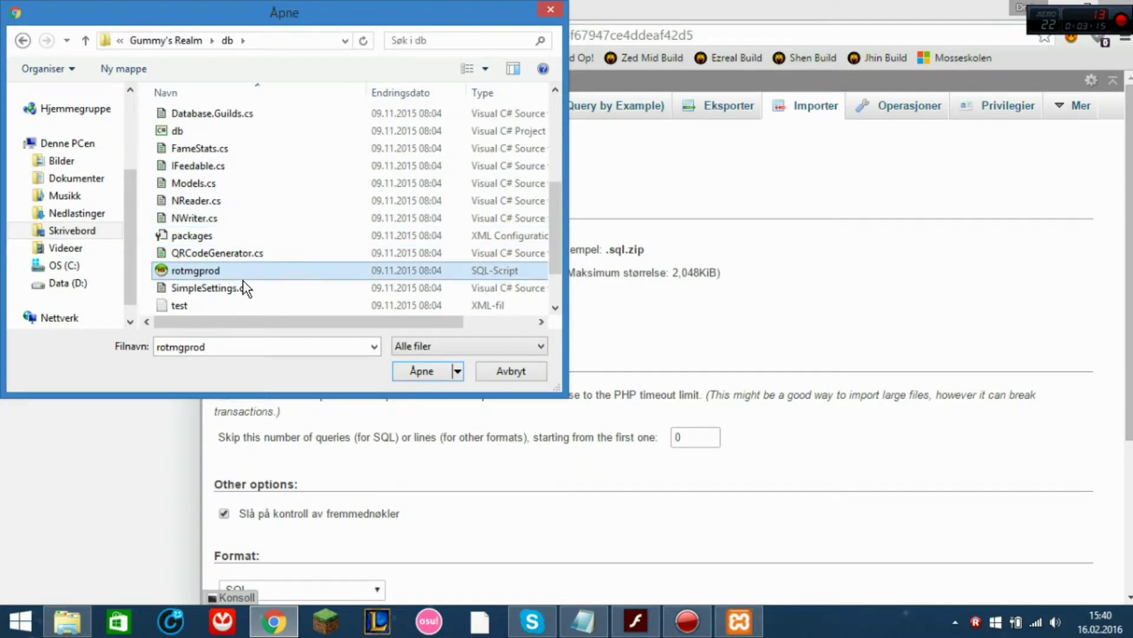
left_click(405, 377)
Check the final import instruction in the notes and run the import of rotmgprod.sql into the rotmgprod database.
left_click(583, 621)
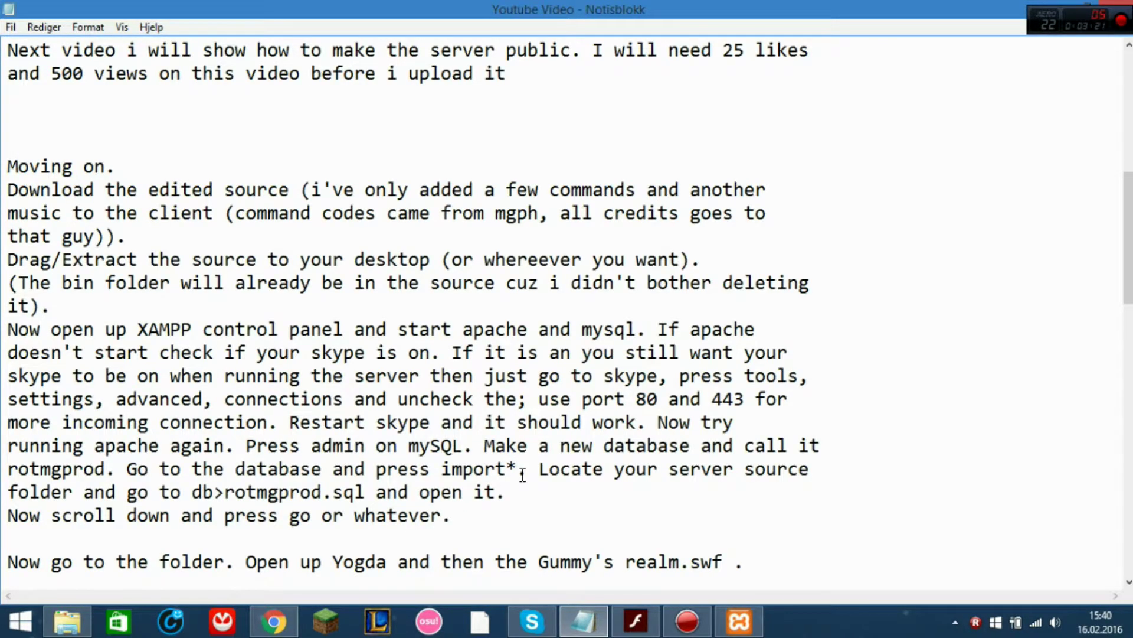
left_click_drag(518, 468, 512, 512)
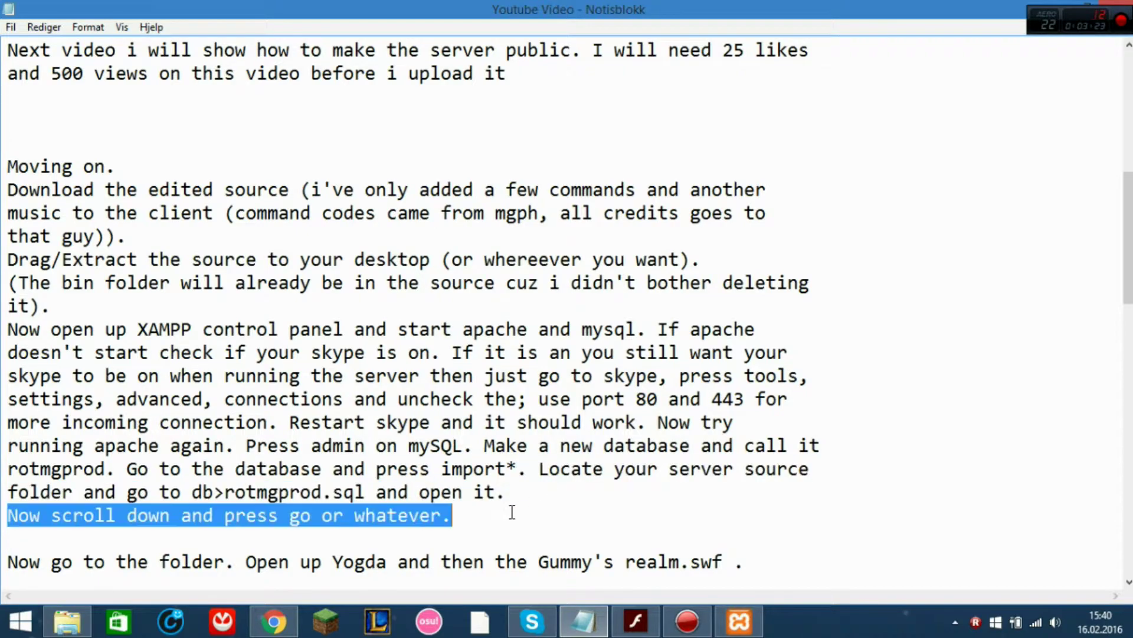
left_click(274, 621)
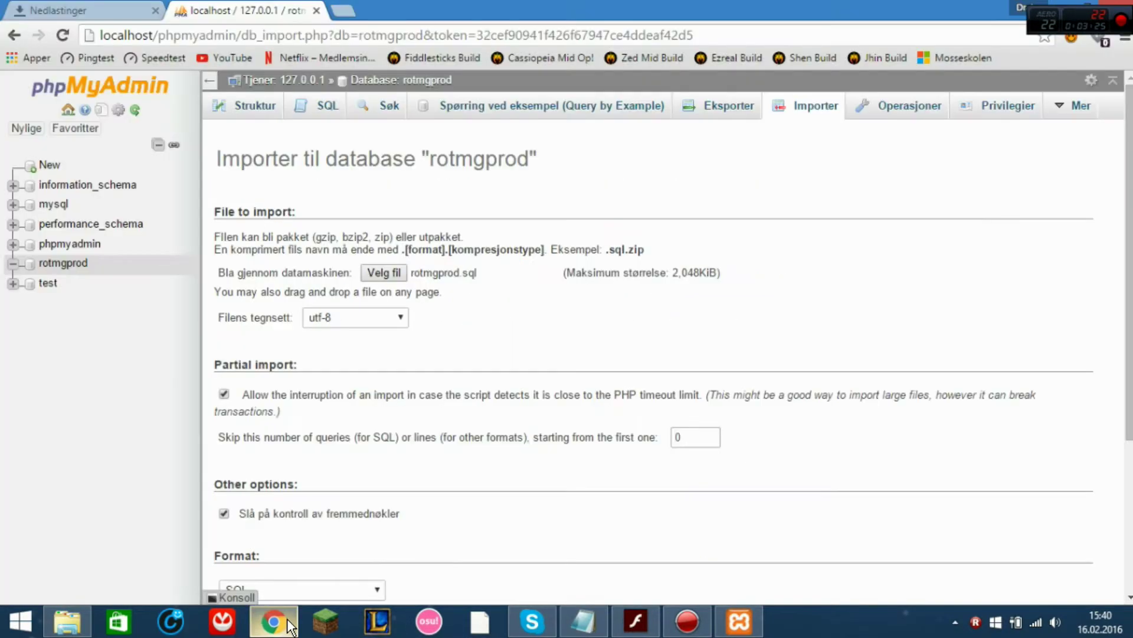
scroll(504, 509, "down", 3)
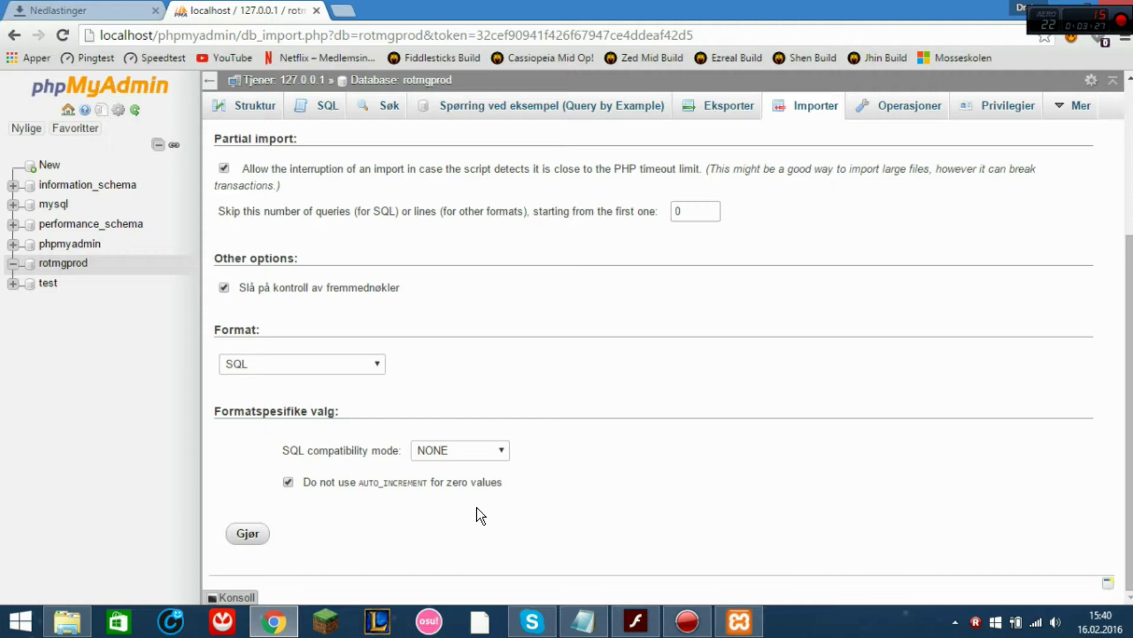
left_click(248, 534)
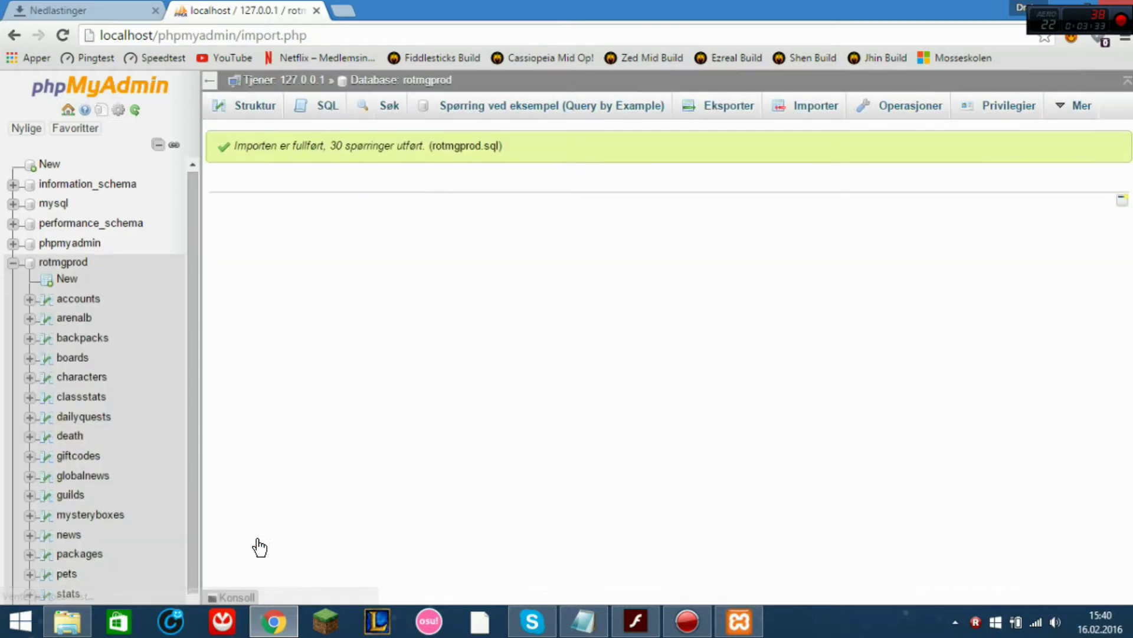
scroll(118, 307, "down", 1)
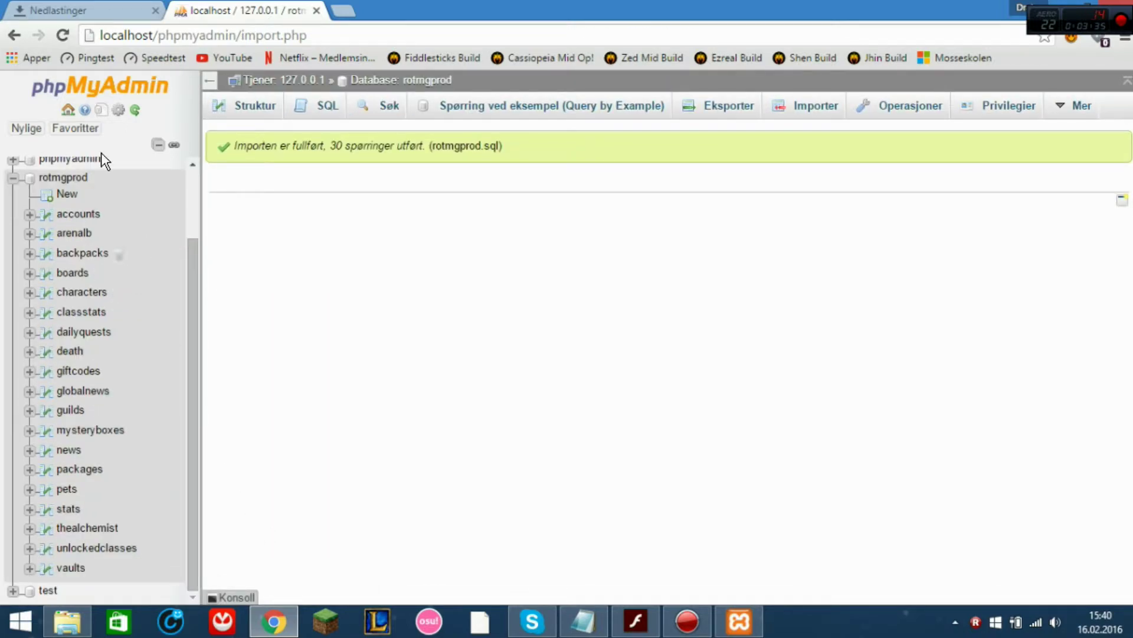
Read the Yogda and server.sln instructions in the notes and open the Rotmg PServer subfolder in File Explorer.
left_click(582, 621)
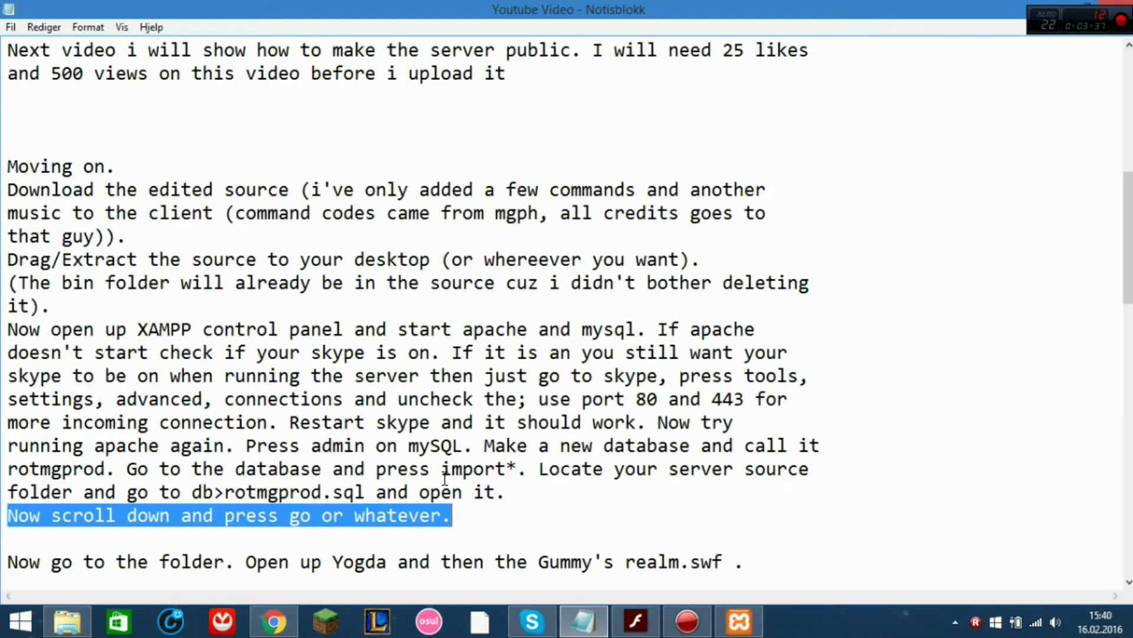
scroll(437, 467, "down", 1)
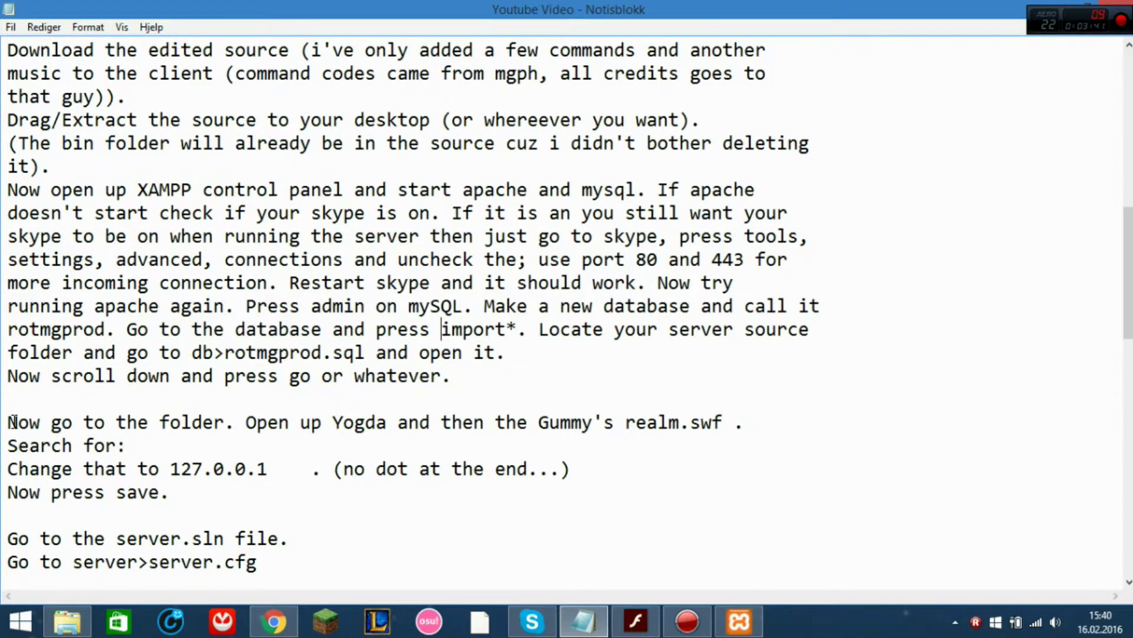
left_click_drag(7, 538, 296, 538)
scroll(296, 439, "down", 2)
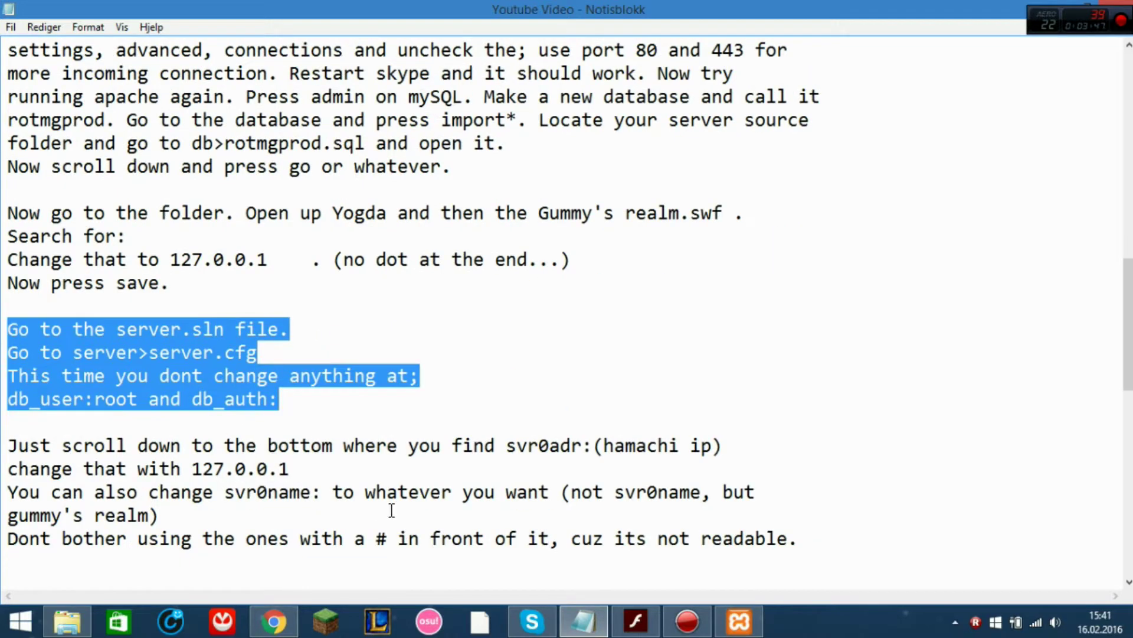
left_click(67, 619)
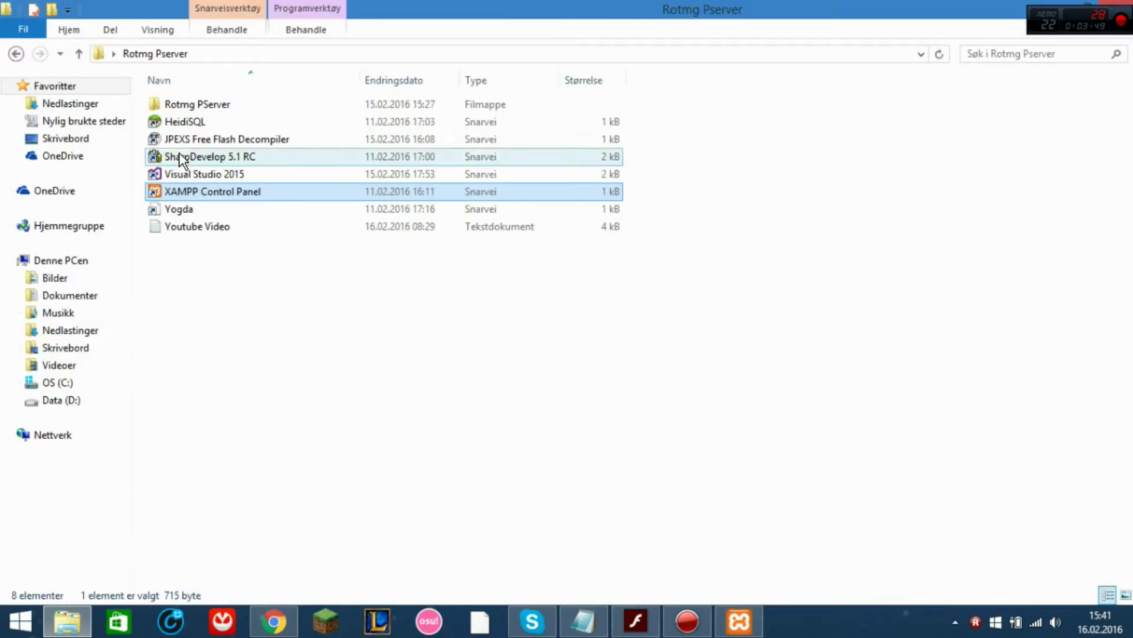
double_click(220, 102)
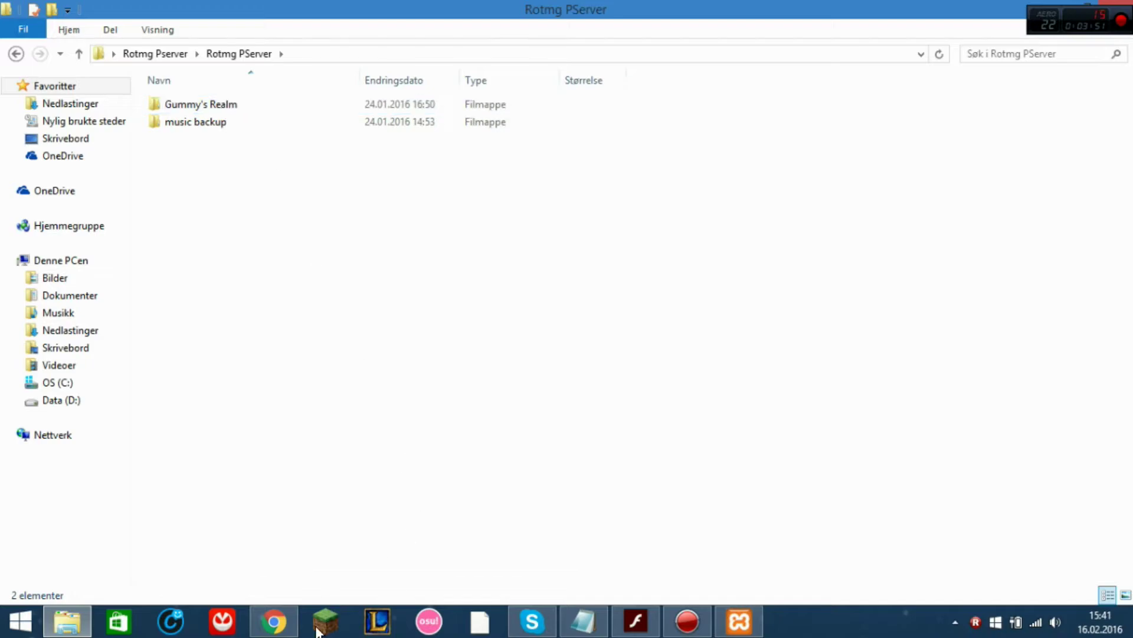
left_click(292, 622)
left_click(292, 622)
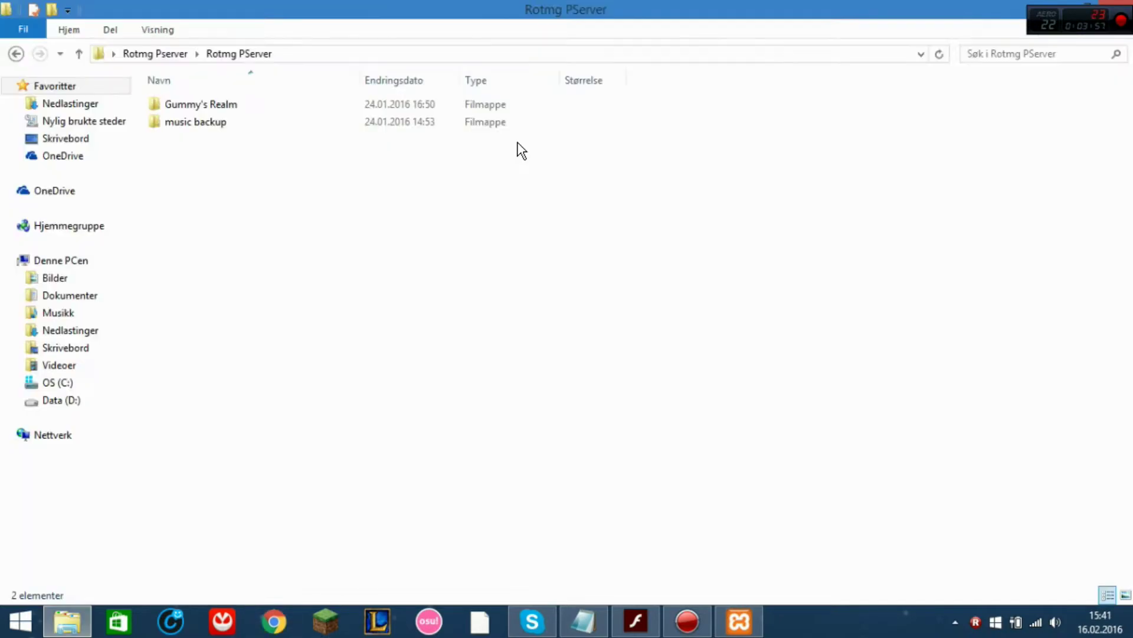
Open the Server solution from the Gummy's Realm folder in Visual Studio, trusting its projects without asking for each one.
left_click(270, 105)
double_click(271, 104)
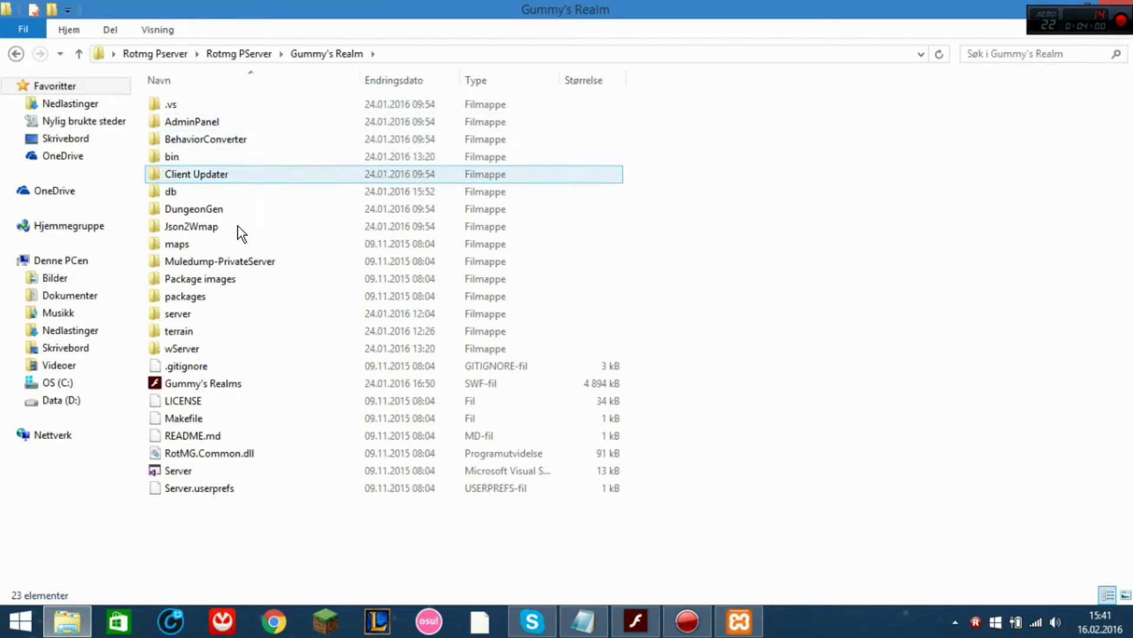
double_click(227, 467)
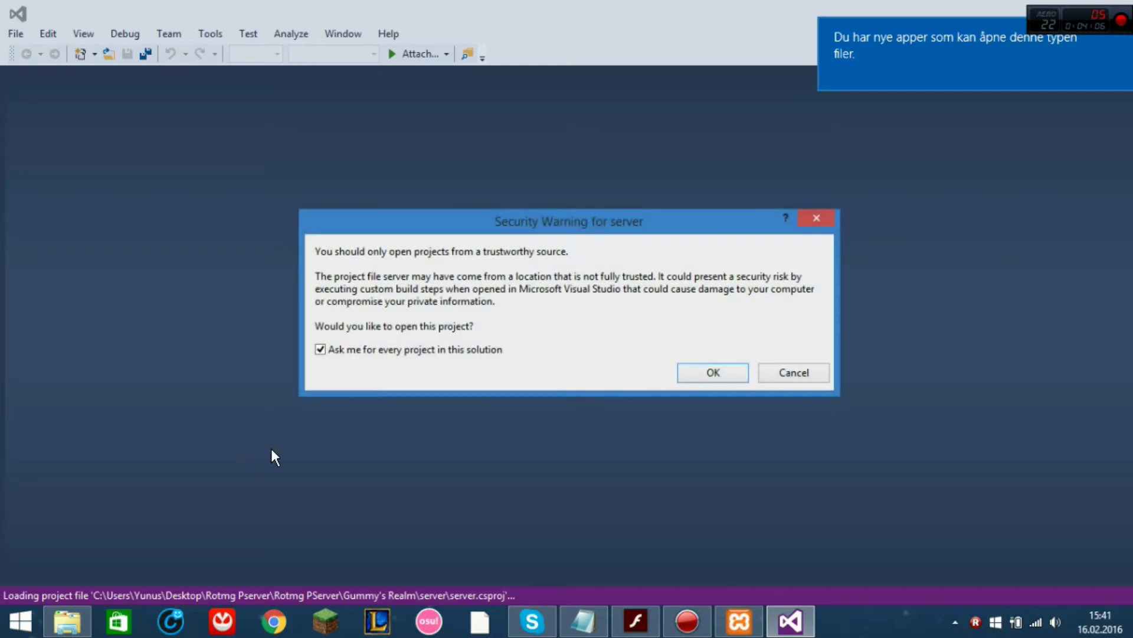
left_click(452, 349)
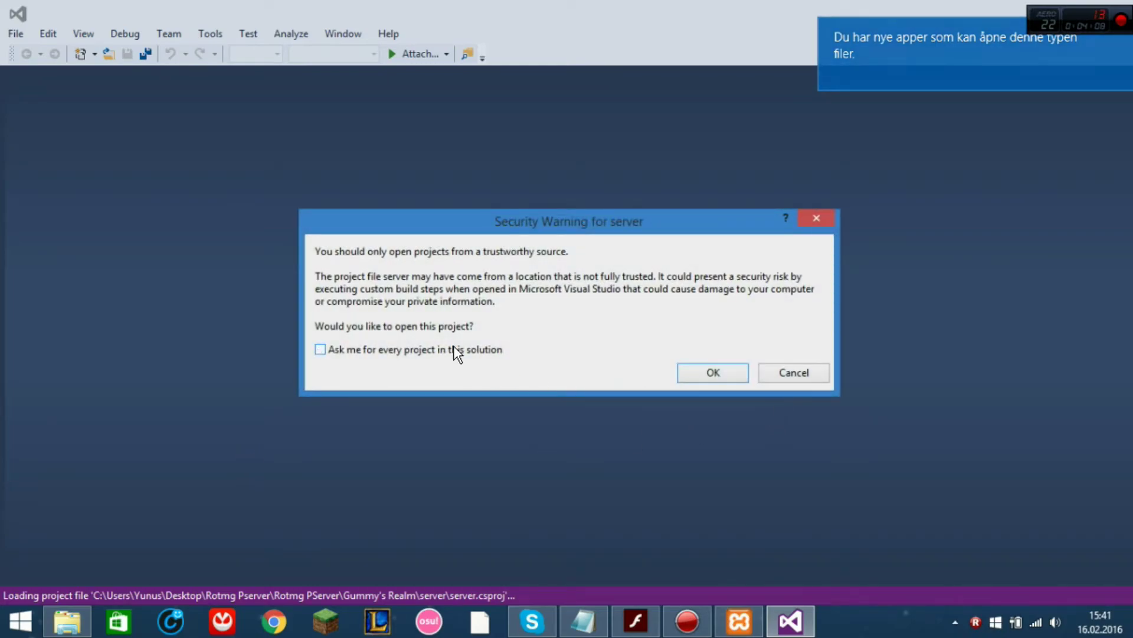
left_click(736, 373)
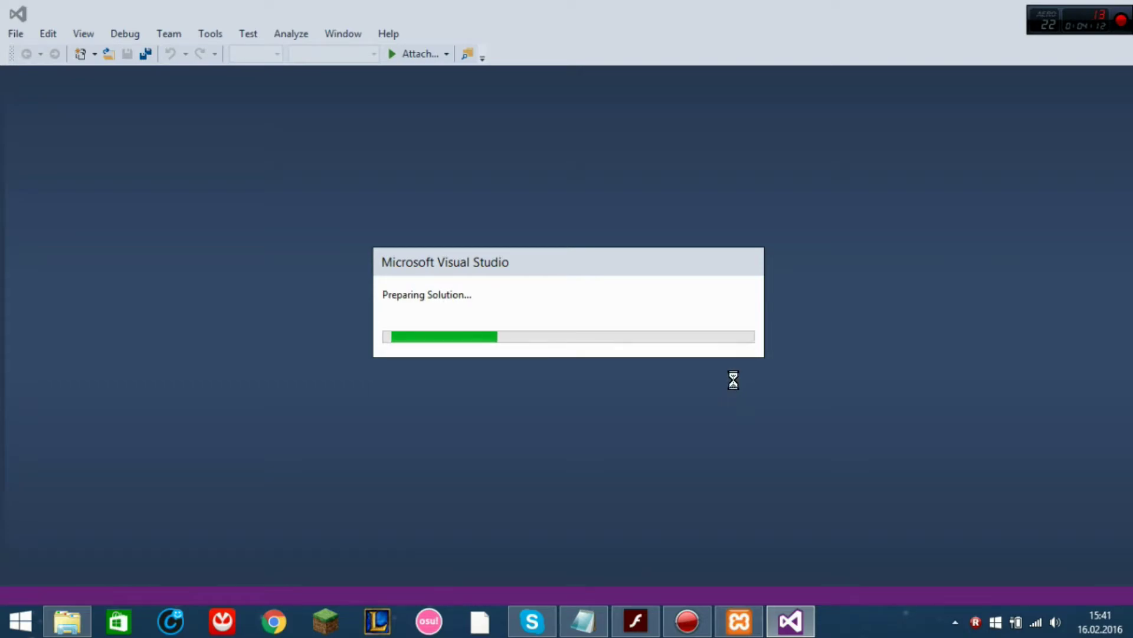
Switch to the XAMPP Control Panel, stop Apache and close the control panel window.
left_click(739, 621)
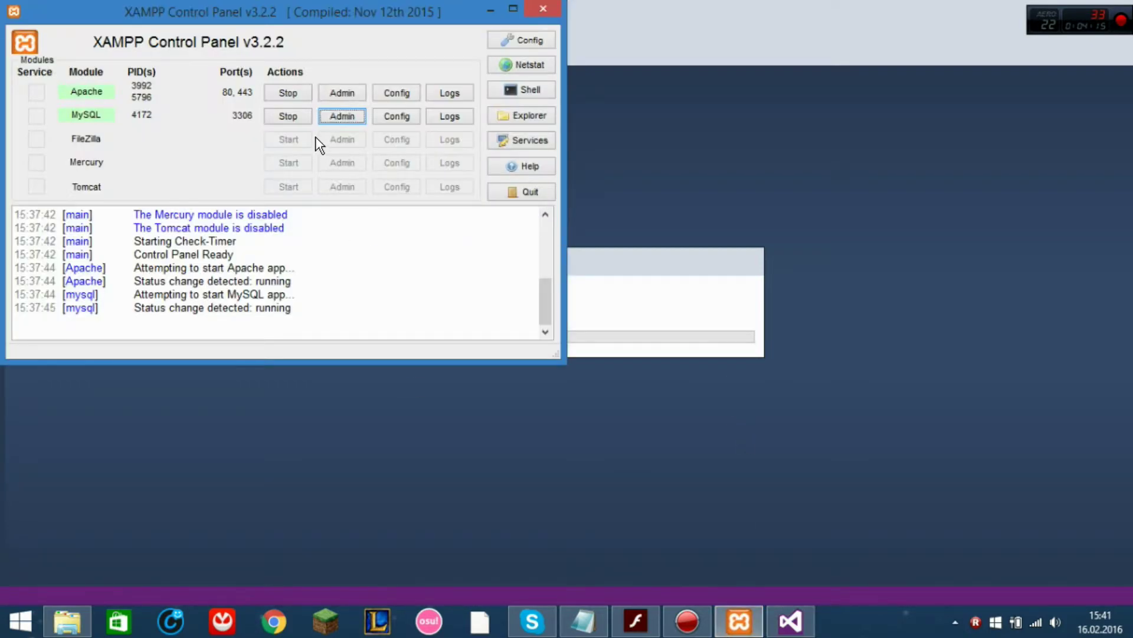
left_click(290, 96)
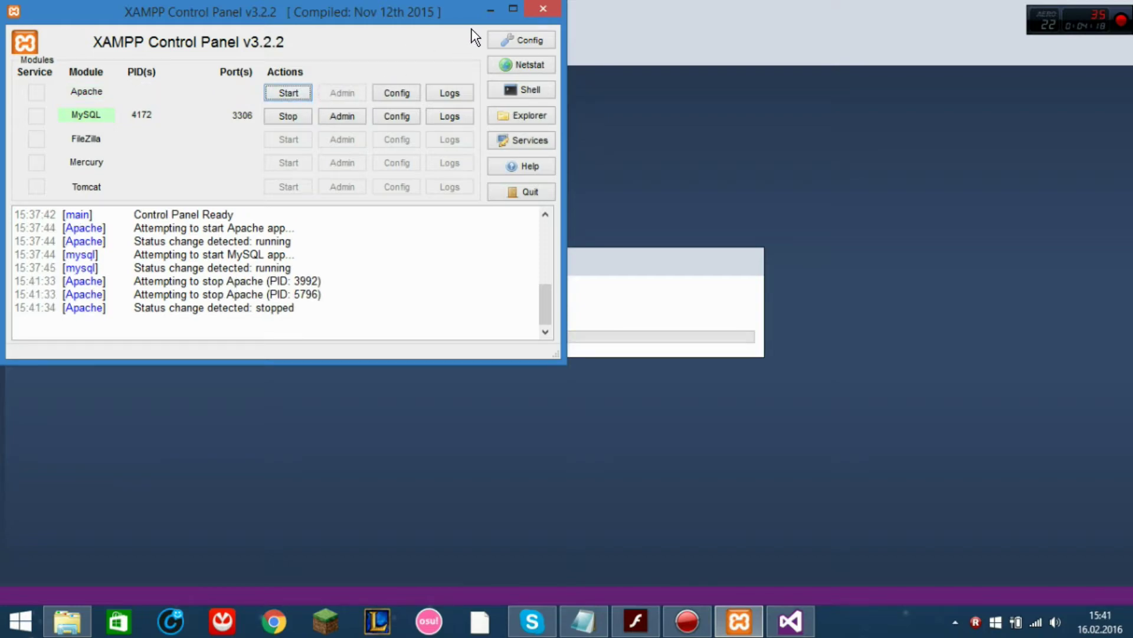
left_click(545, 10)
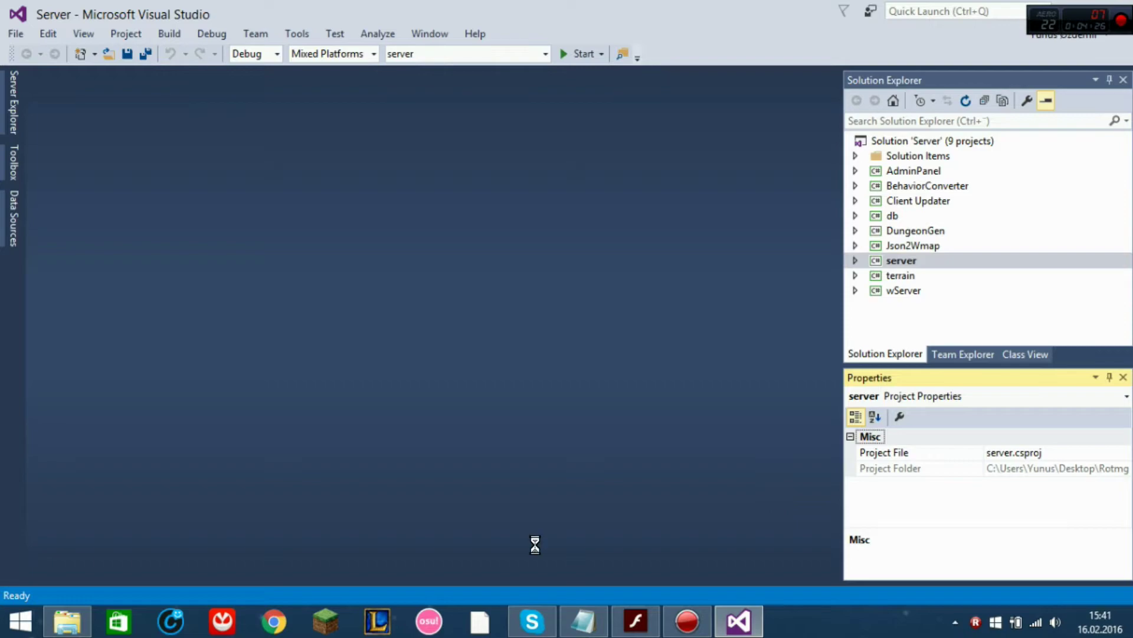
Check the server.cfg instruction in the Notepad notes and open server.cfg from the server project in Visual Studio.
left_click(603, 625)
left_click(179, 416)
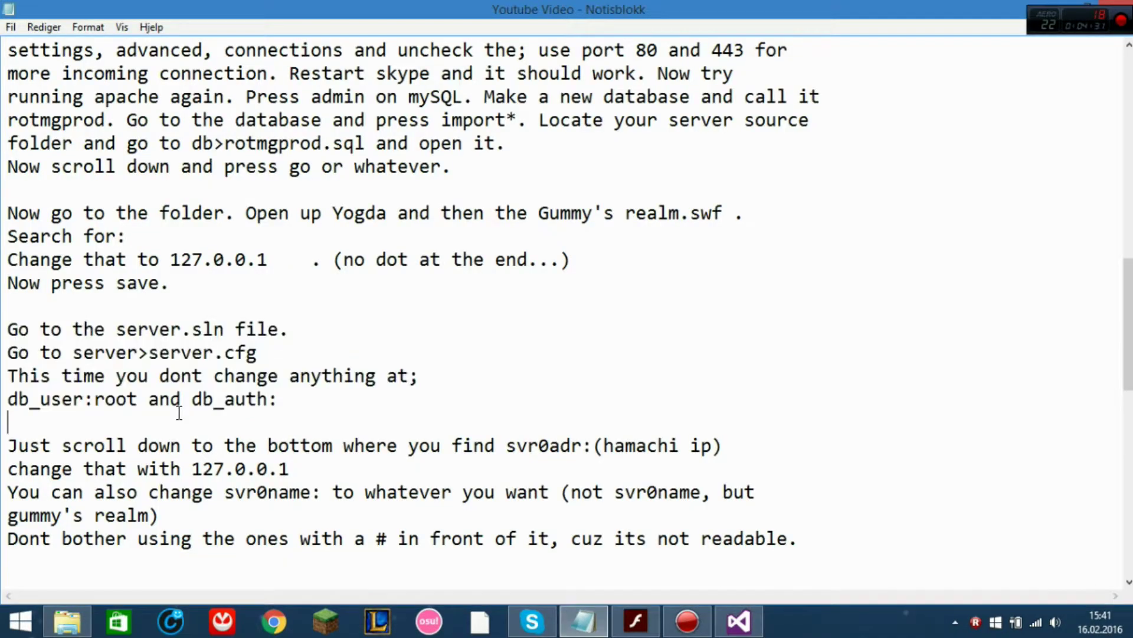
left_click_drag(6, 352, 379, 347)
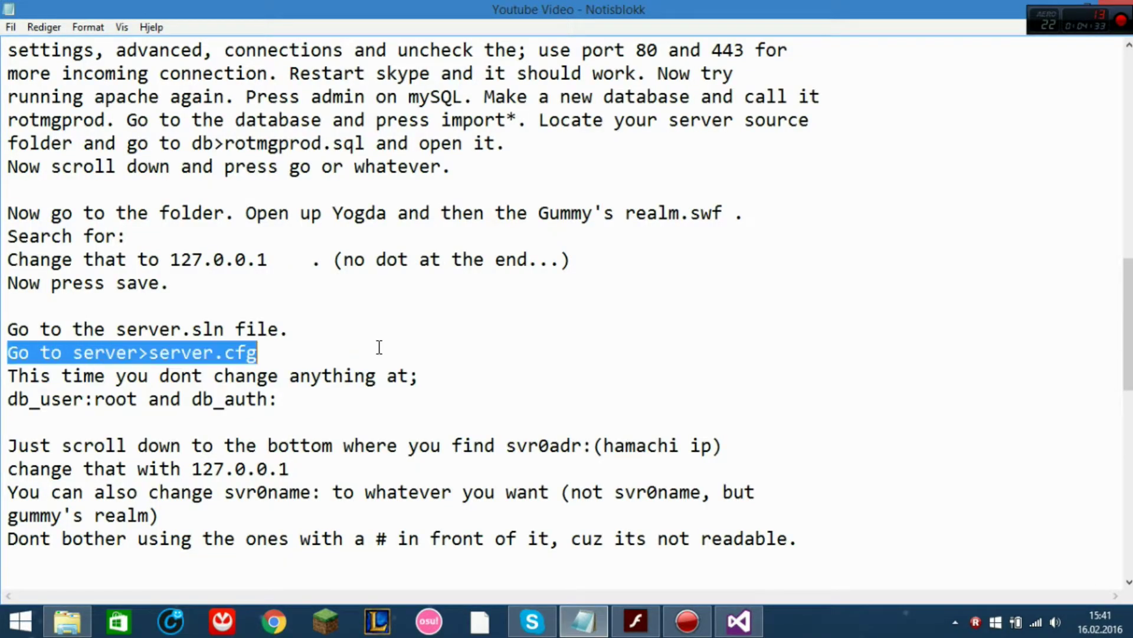
mouse_move(724, 628)
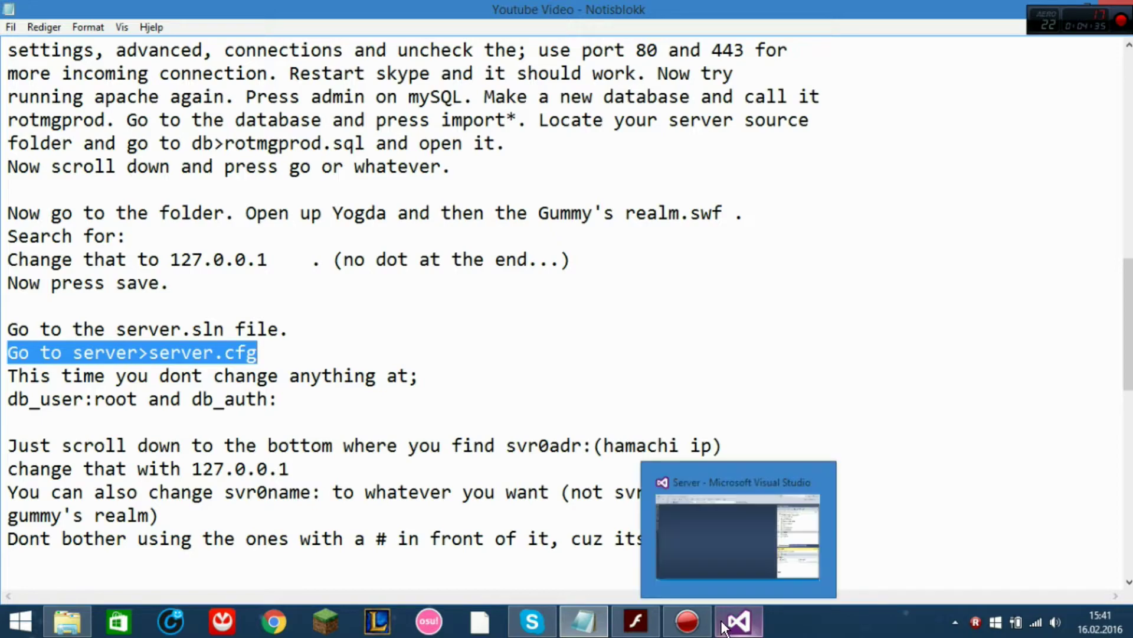
left_click(725, 628)
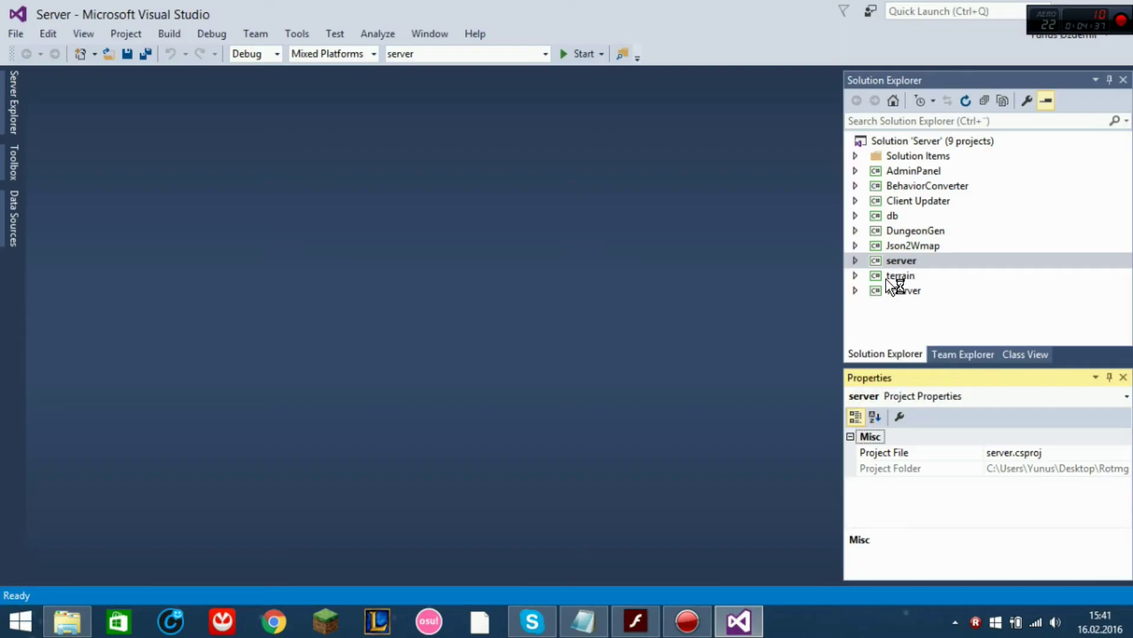
left_click(855, 261)
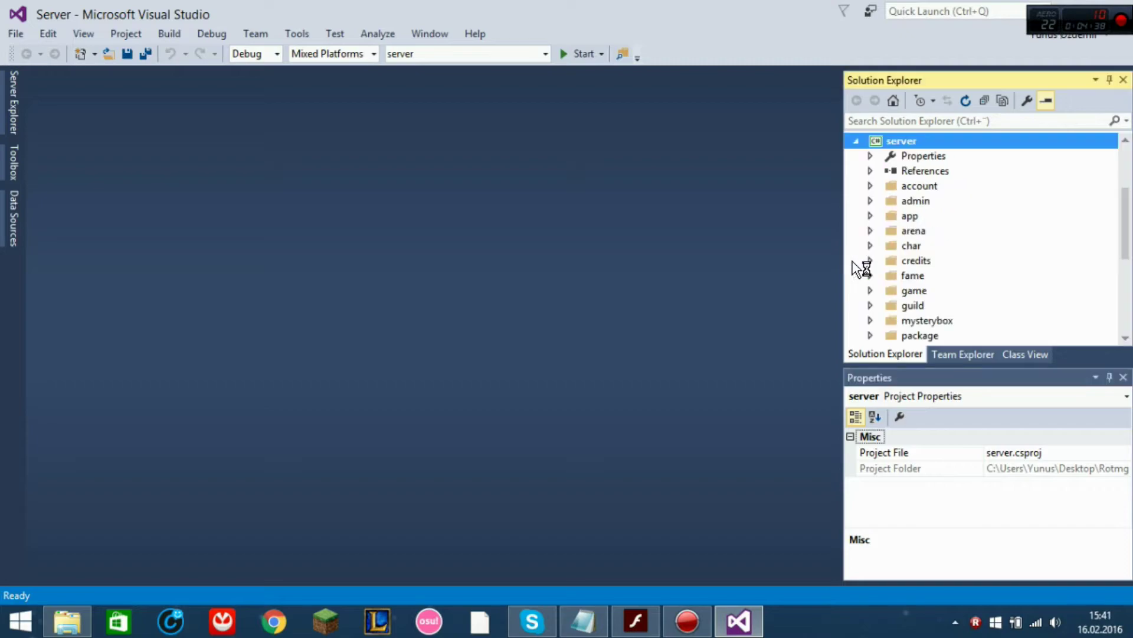
scroll(939, 307, "down", 5)
left_click(935, 304)
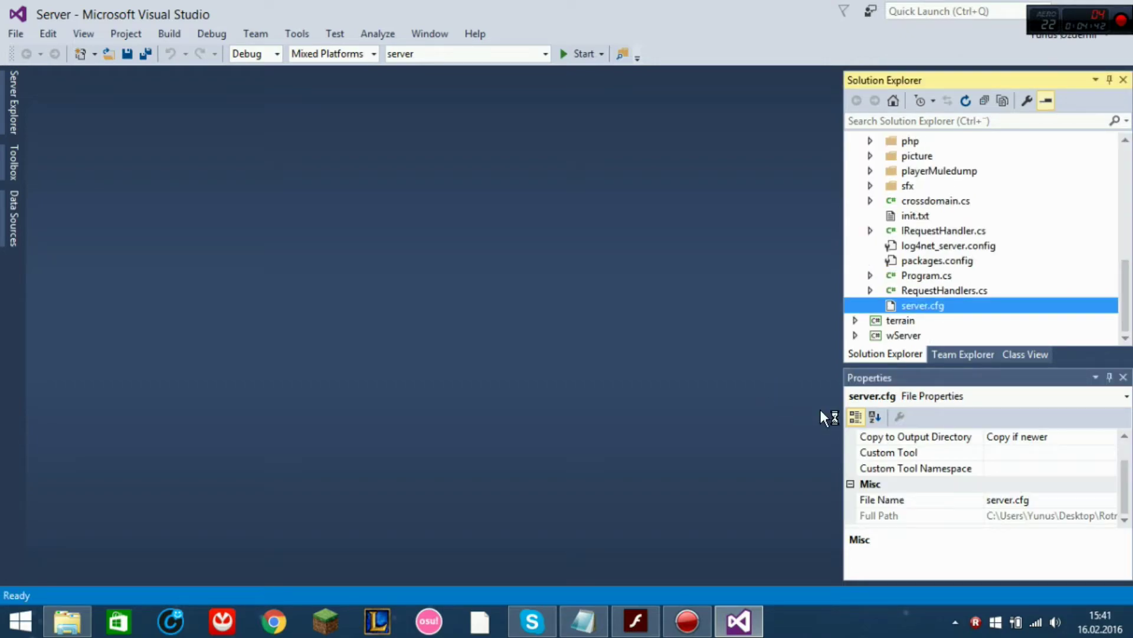
Read the db_user and db_auth instruction in the notes and examine those lines in server.cfg in Visual Studio.
left_click(584, 621)
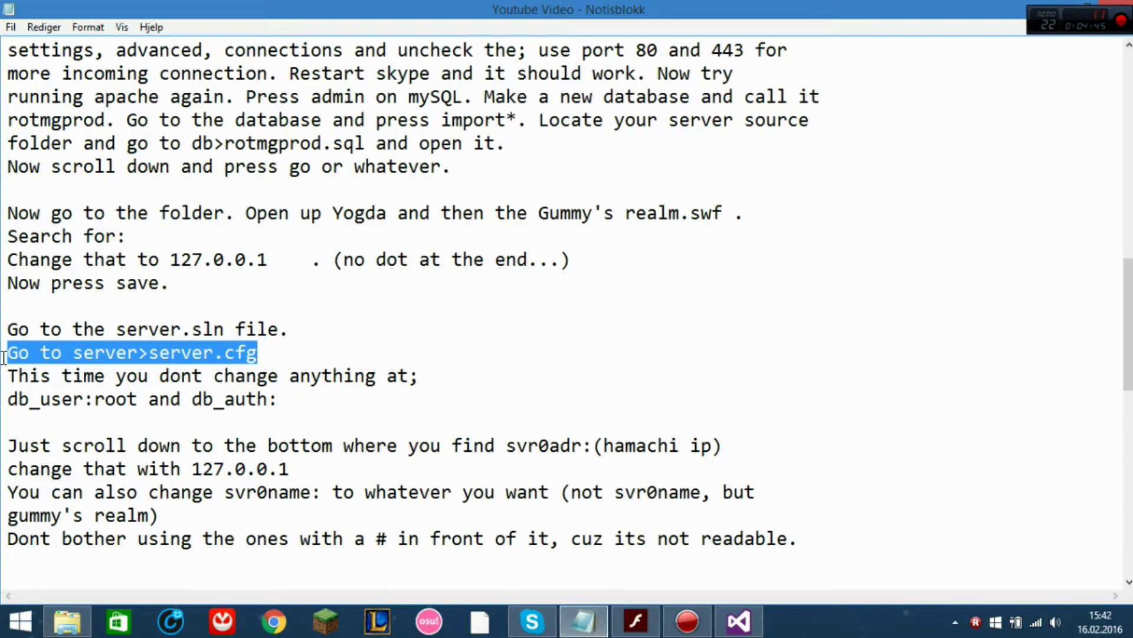
left_click_drag(6, 372, 332, 396)
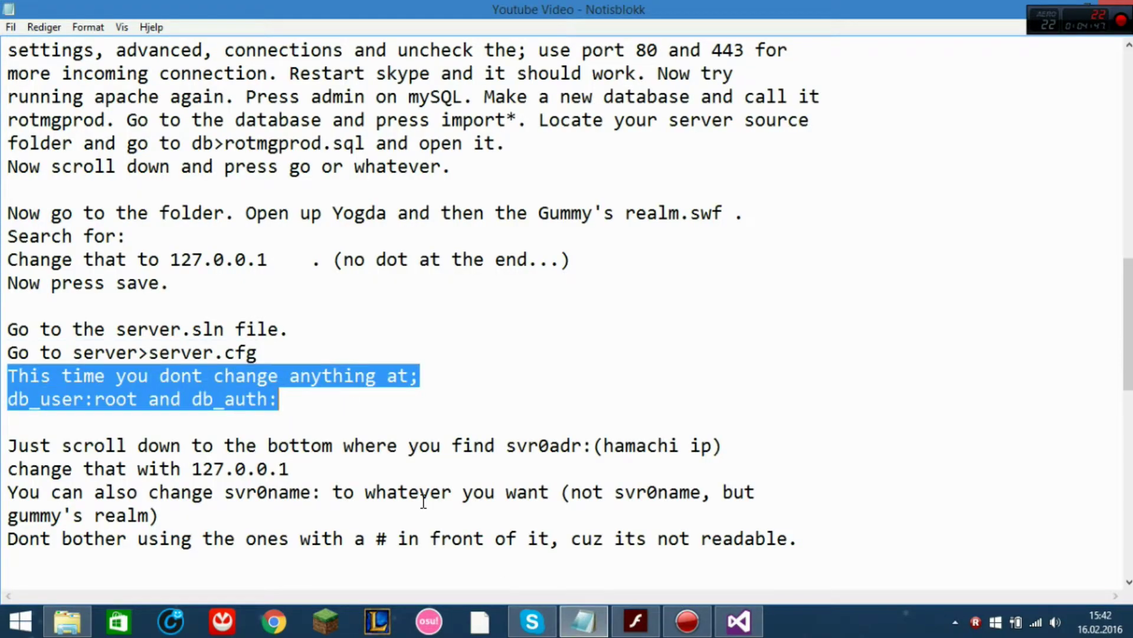
left_click(756, 608)
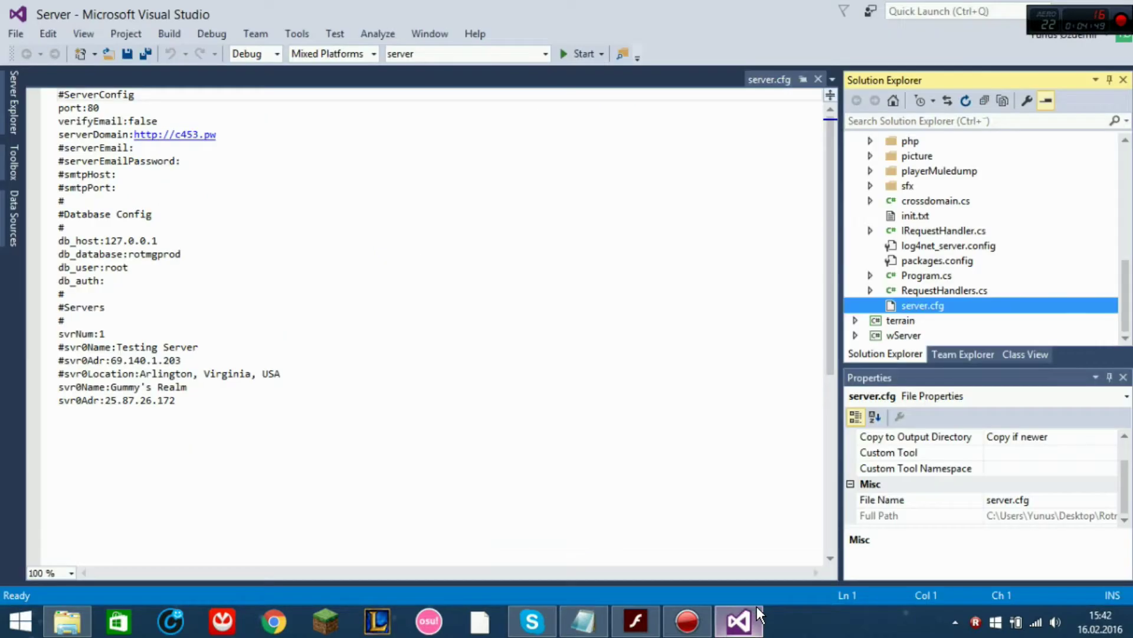
left_click(107, 278)
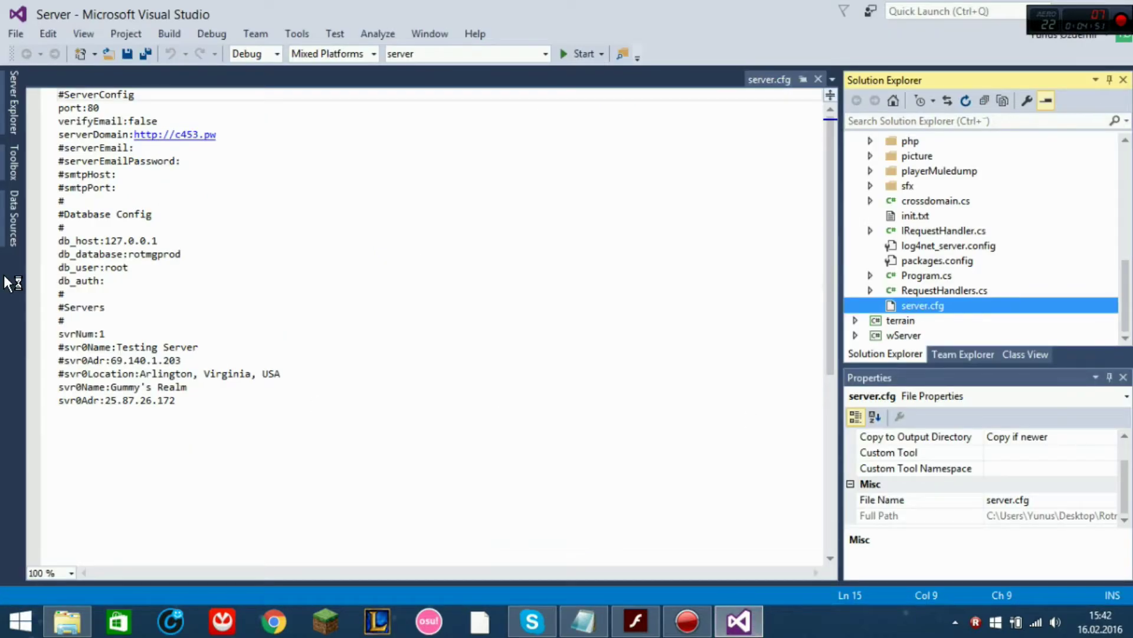
left_click_drag(51, 267, 106, 282)
left_click(189, 304)
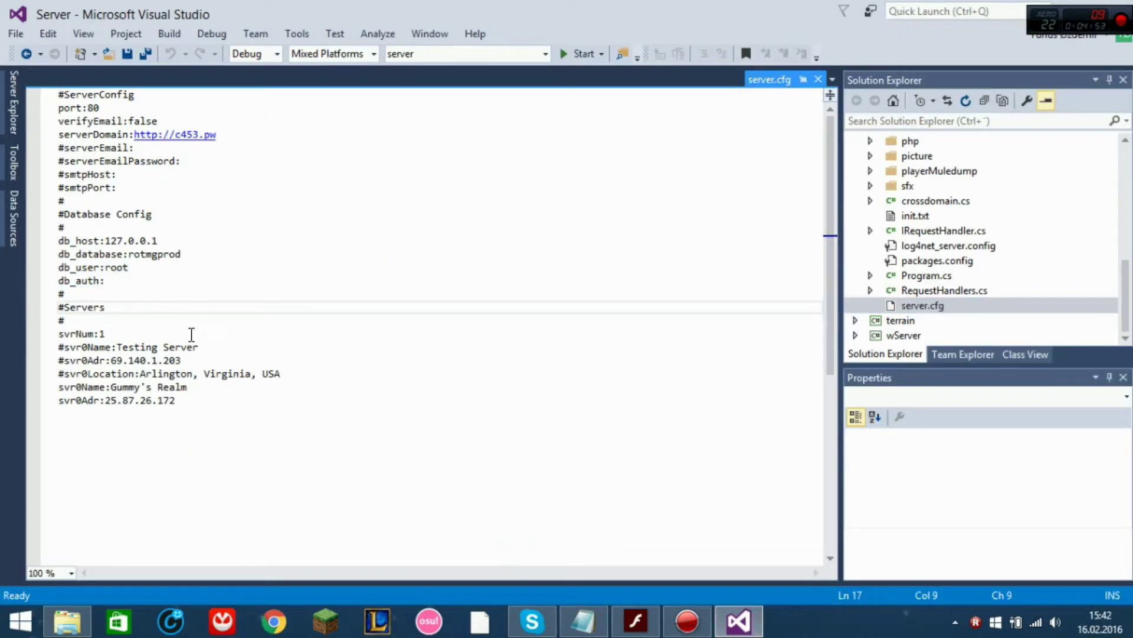
Copy the svr0Adr address 25.87.26.172 from server.cfg and paste it after "Search for:" in the Notepad notes.
left_click_drag(199, 402, 105, 401)
key("ctrl+c")
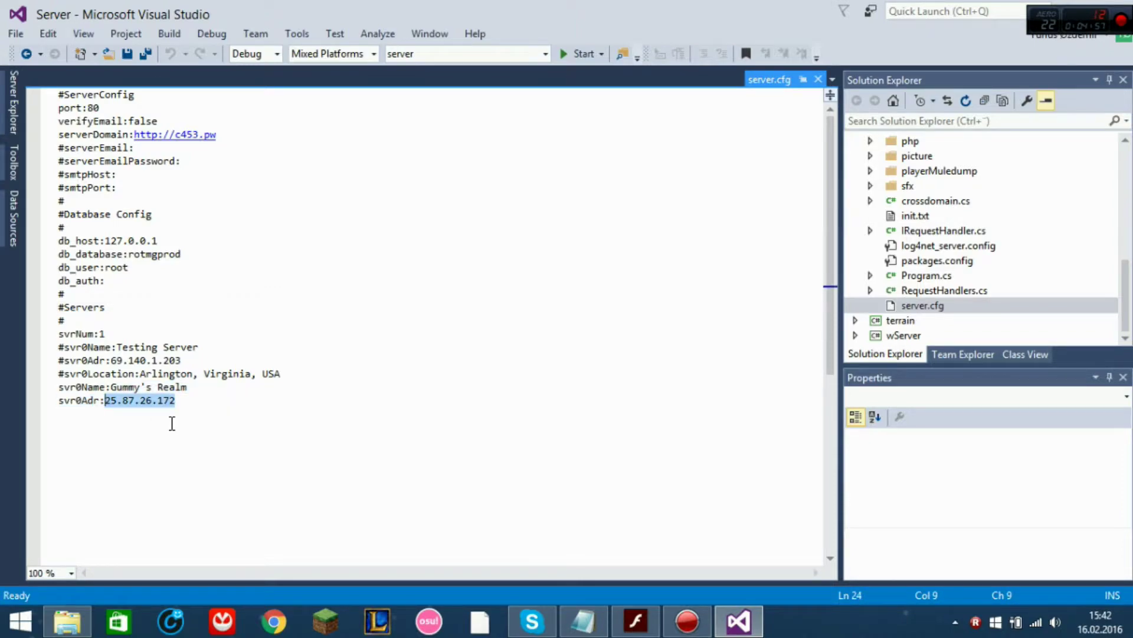
left_click(583, 621)
left_click(324, 338)
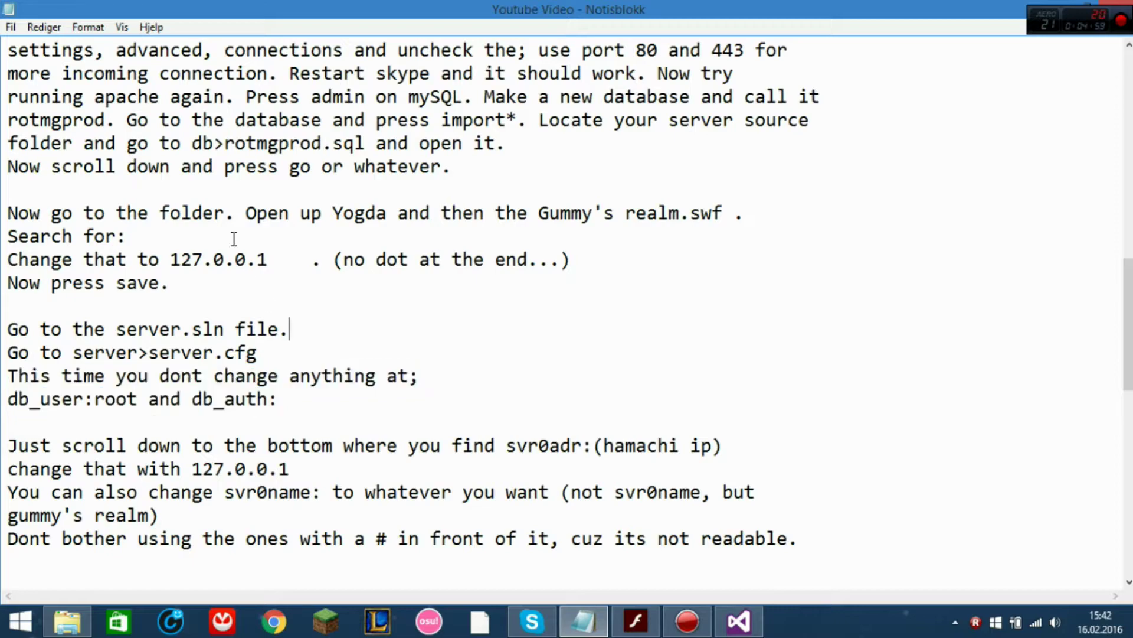
key("ctrl+v")
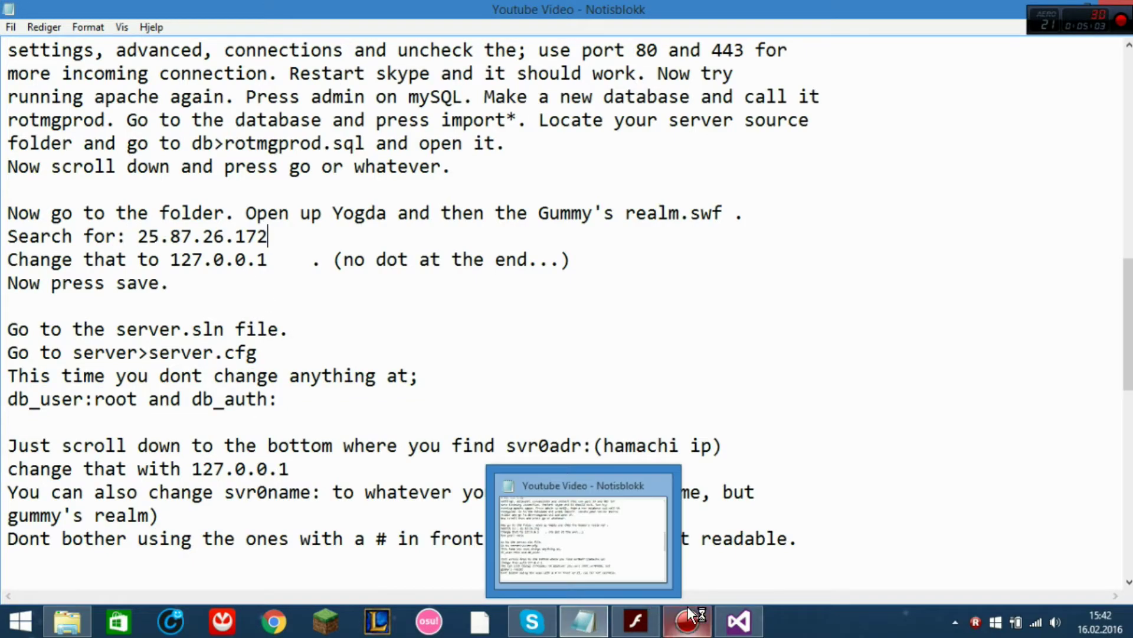
Replace the svr0Adr address in server.cfg with 127.0.0.1 as instructed in the notes.
left_click(748, 621)
left_click(209, 394)
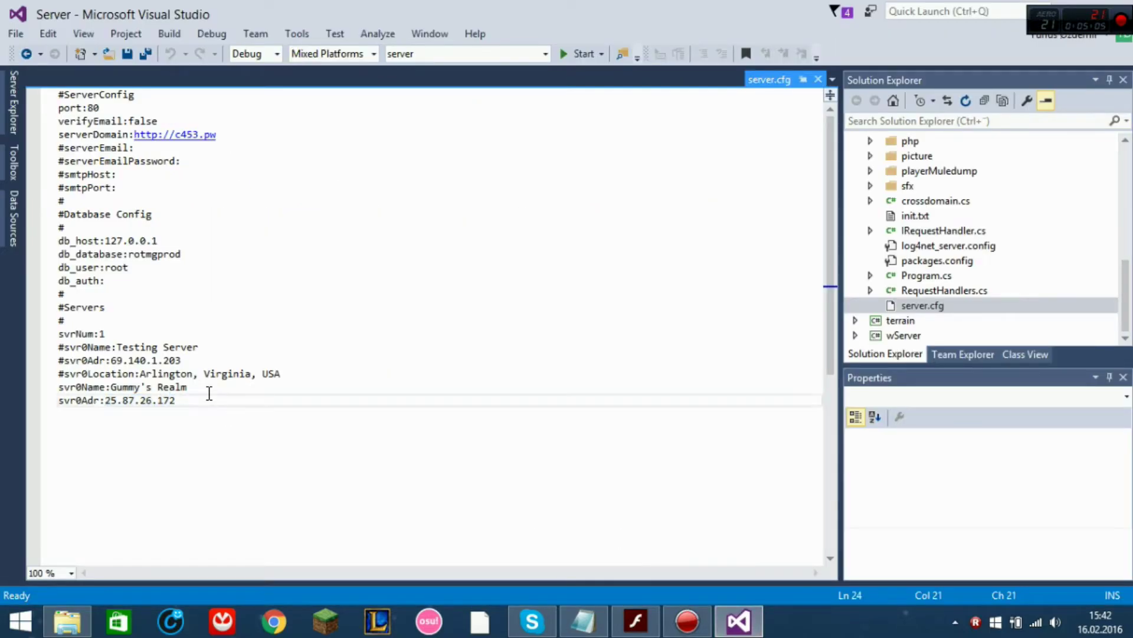
left_click_drag(202, 399, 108, 400)
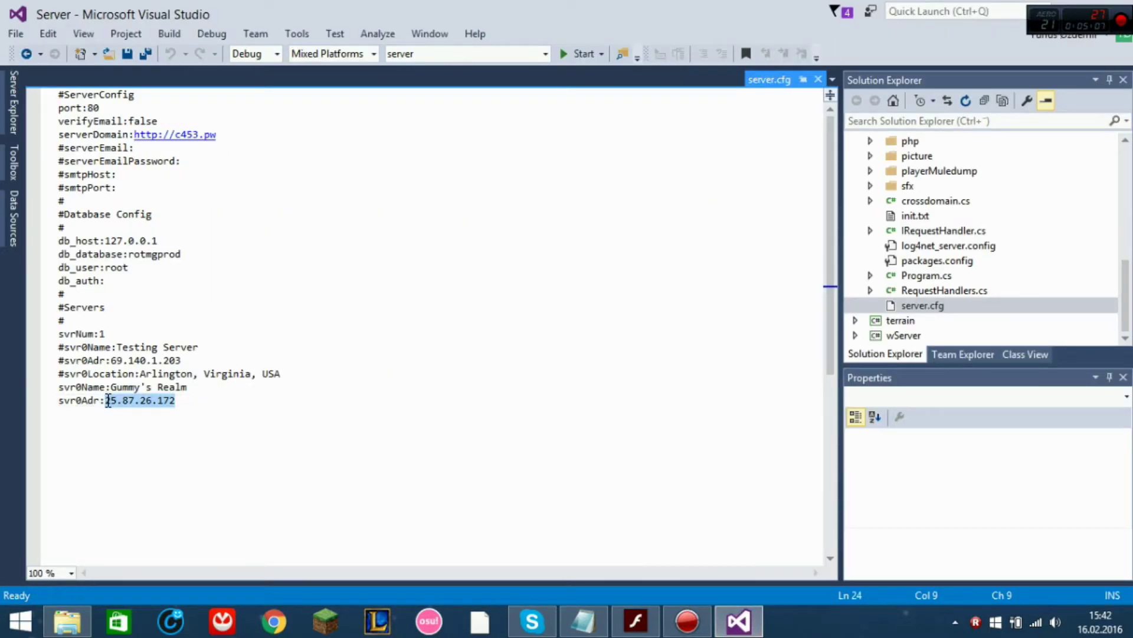
key("BackSpace")
left_click(583, 621)
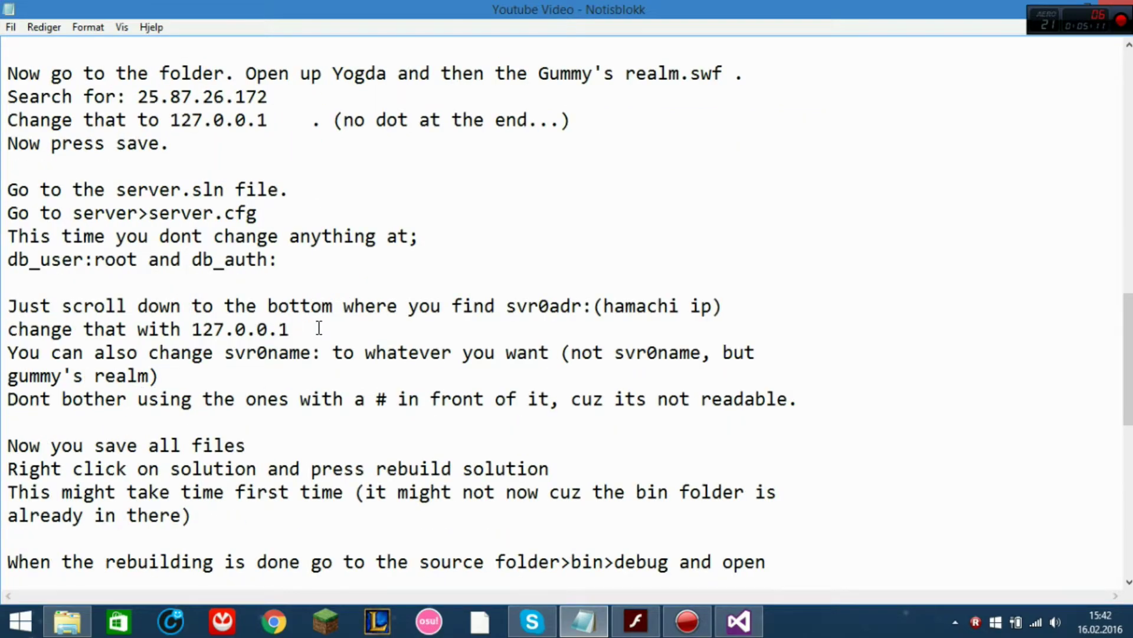
left_click_drag(317, 328, 2, 304)
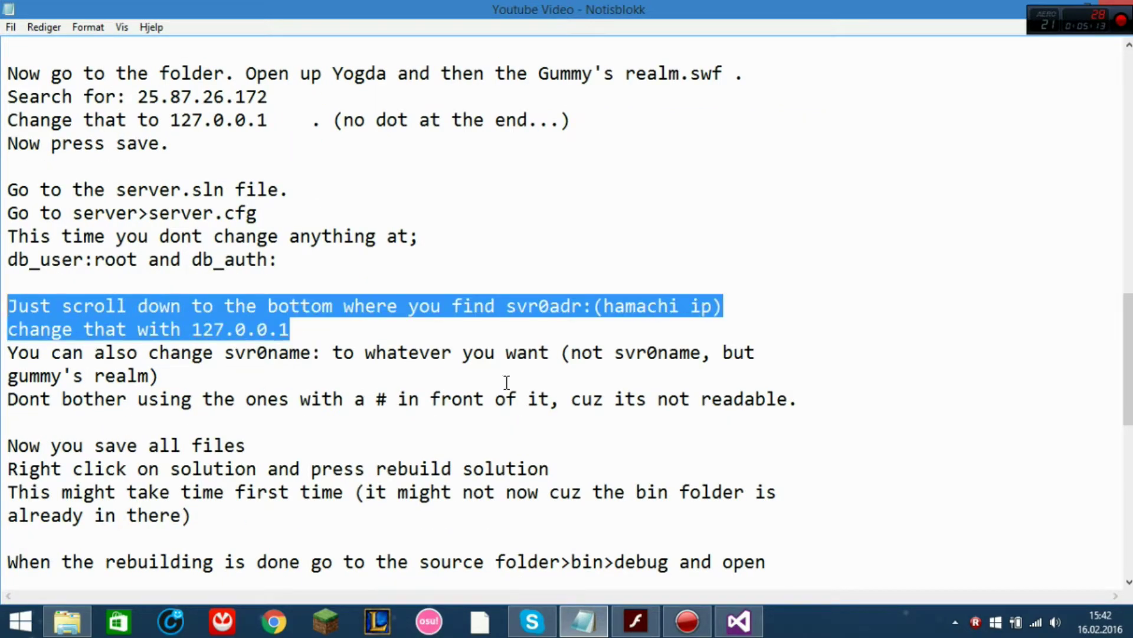
scroll(506, 383, "down", 1)
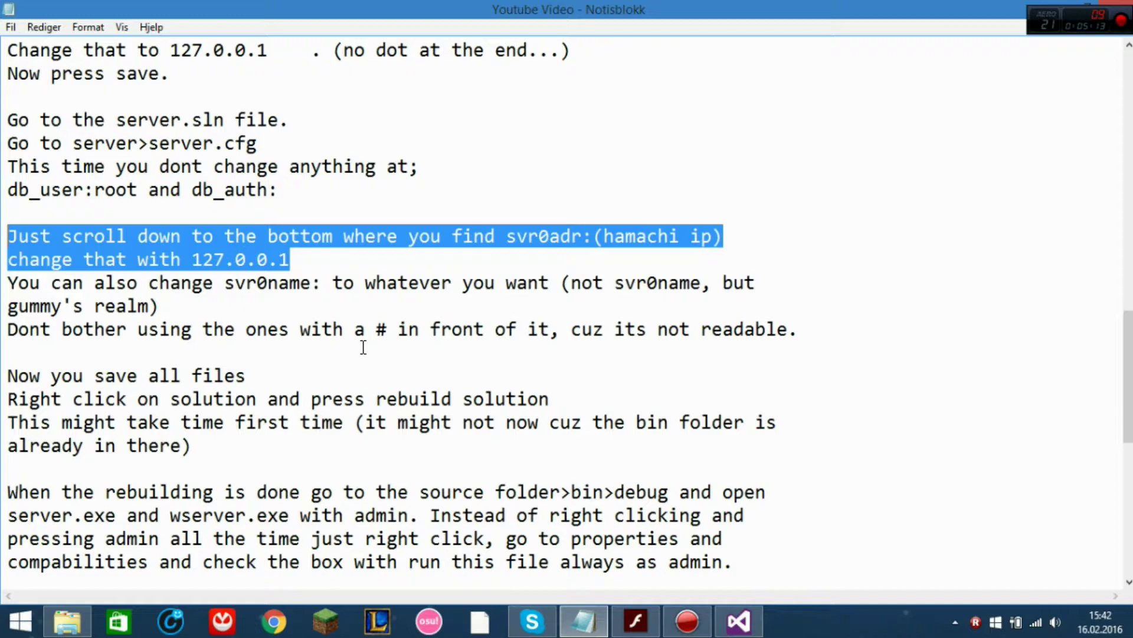
left_click(738, 621)
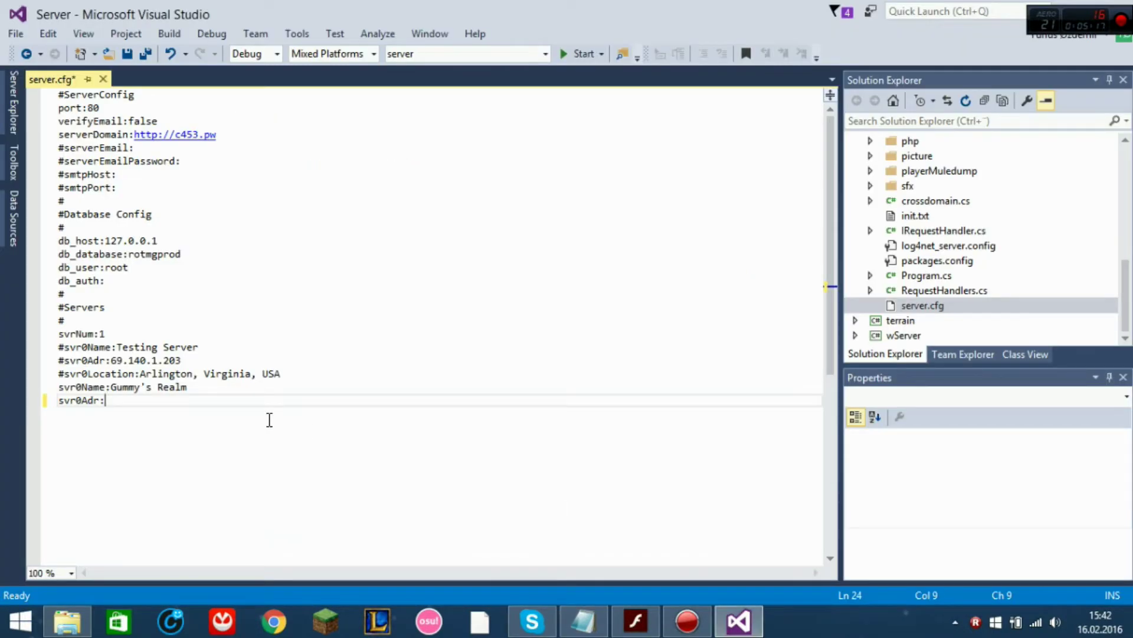
type("127.0.0.1")
Check the svr0name instruction in the notes, set svr0Name to Gummy's Realm in server.cfg and save all files.
left_click(583, 621)
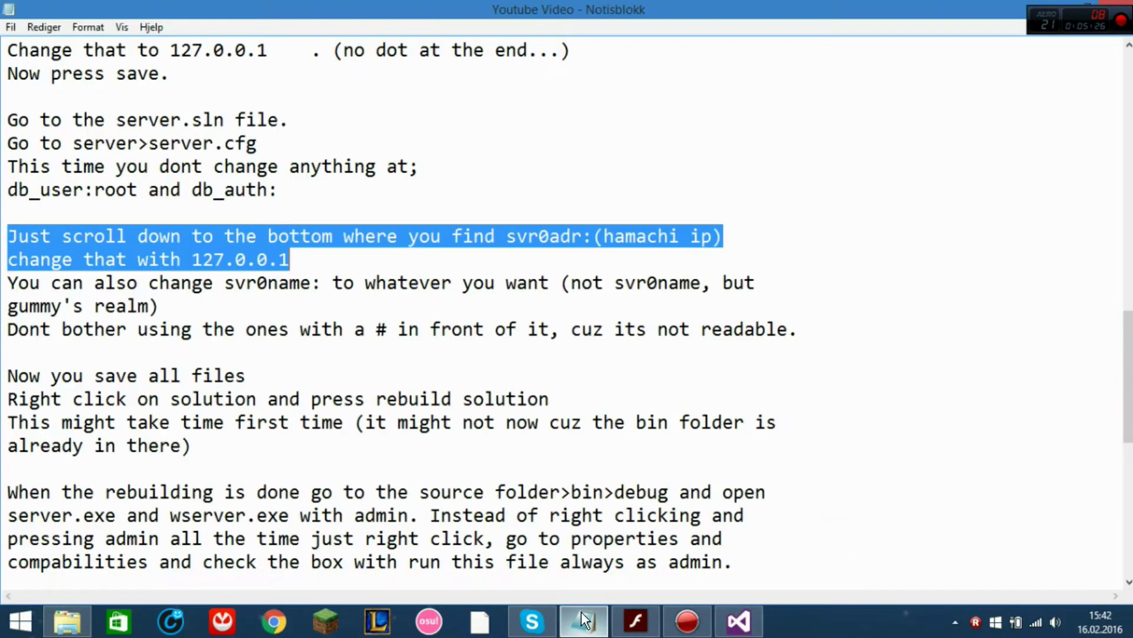
left_click(7, 283)
left_click_drag(7, 284, 244, 307)
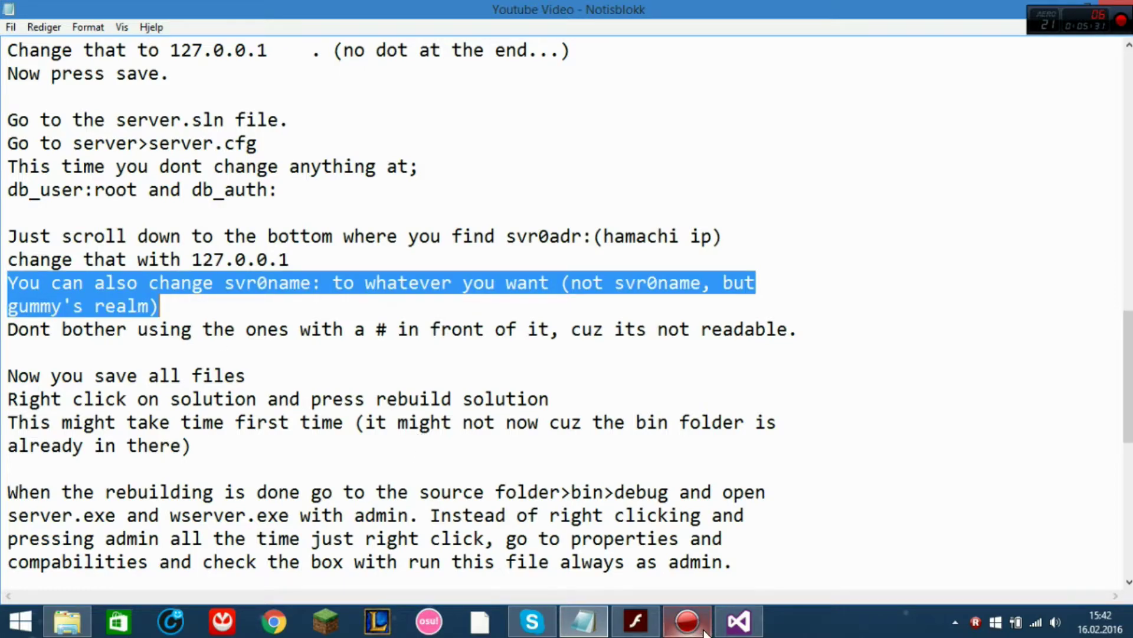
left_click(738, 621)
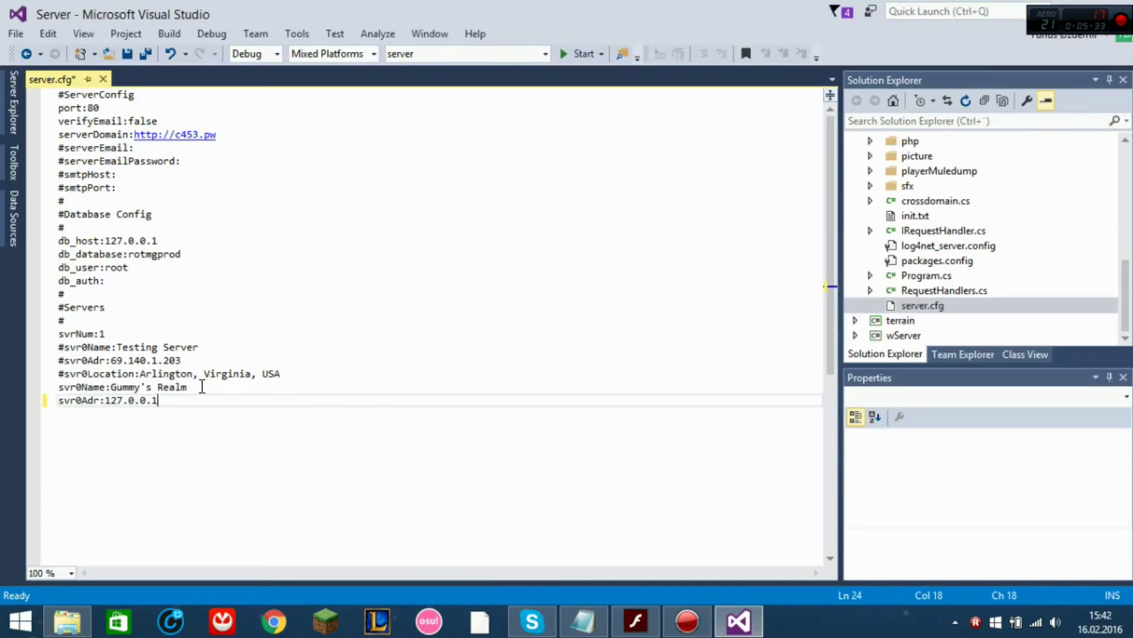
left_click_drag(202, 384, 121, 380)
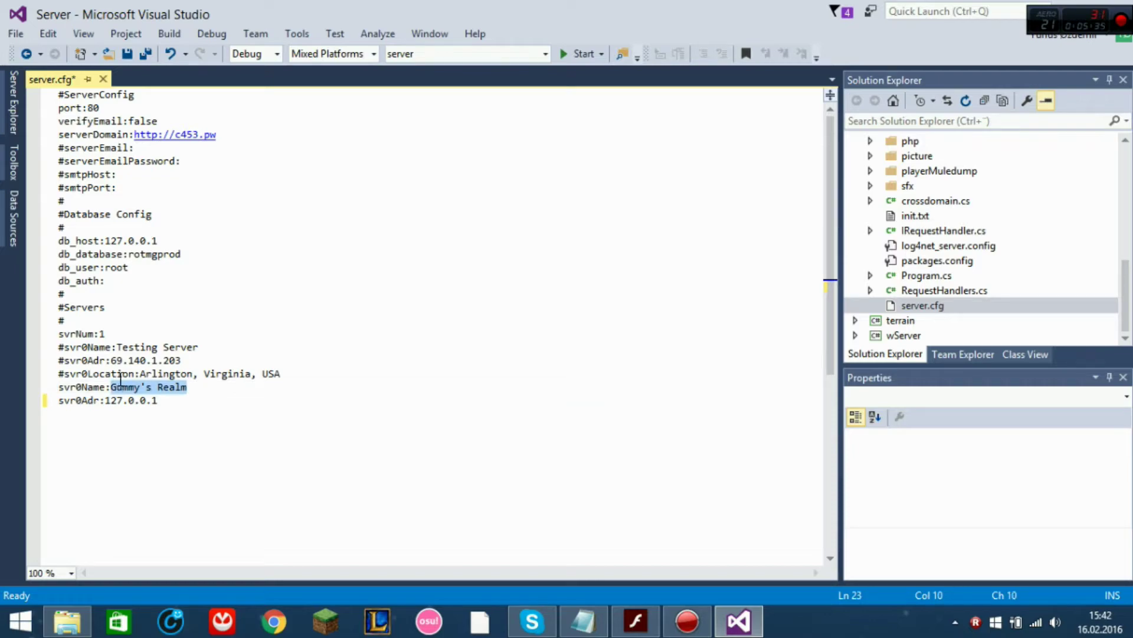
type("F")
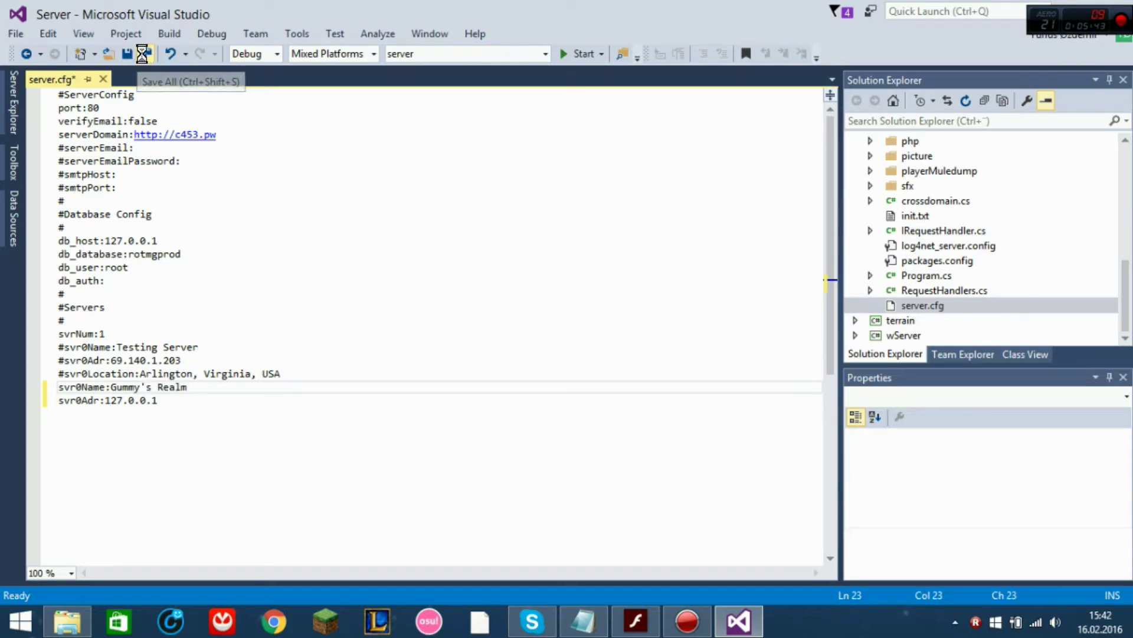
left_click(146, 53)
Read the instruction in the Notepad notes about configuration entries with a # in front.
left_click(583, 621)
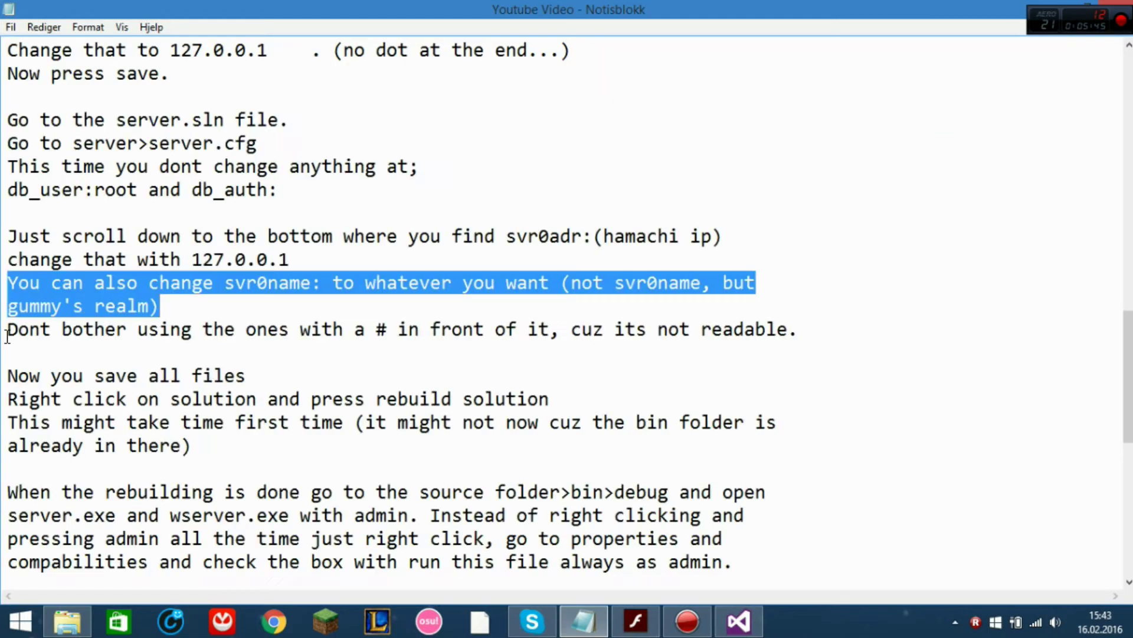
left_click_drag(7, 335, 982, 329)
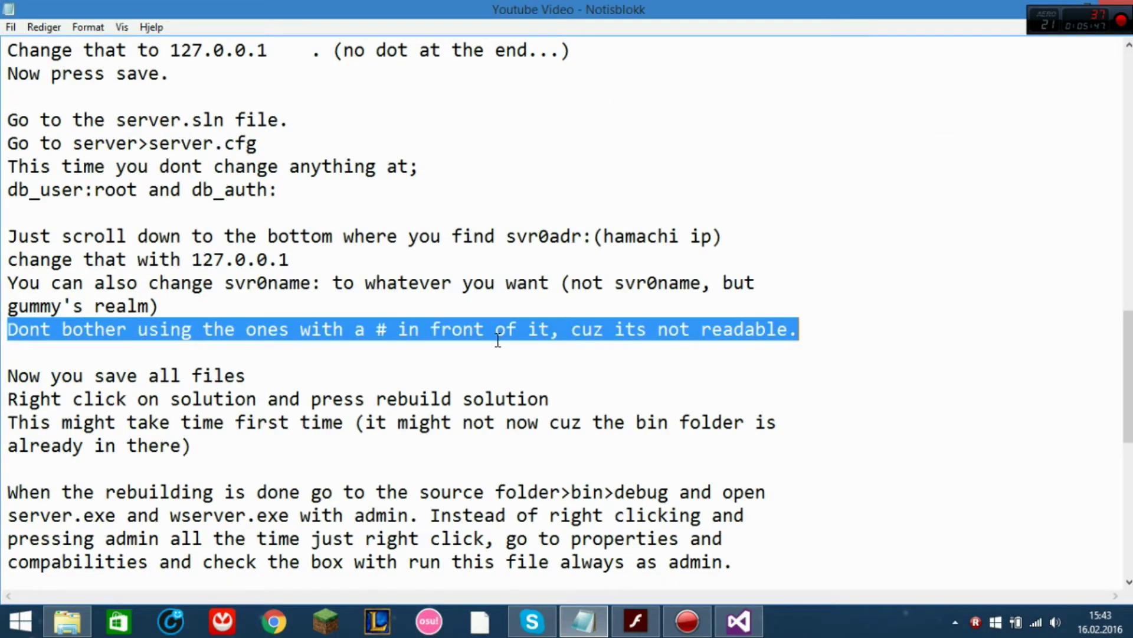
double_click(384, 329)
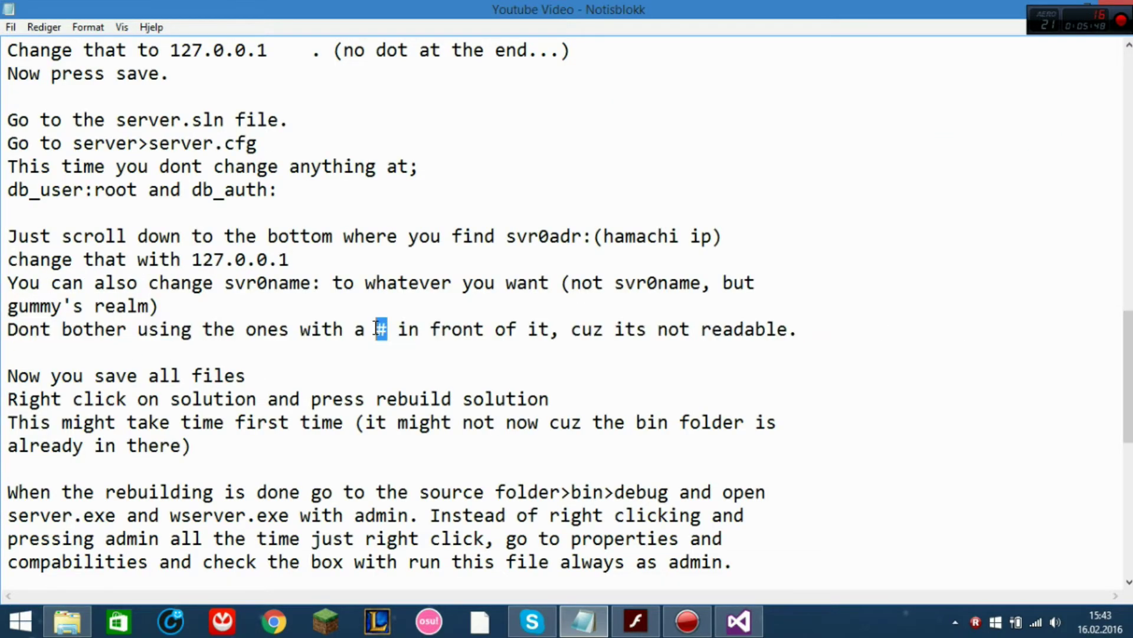
Review the commented-out svr0 entries in server.cfg and read the save-and-rebuild instructions in the Notepad notes.
left_click(751, 630)
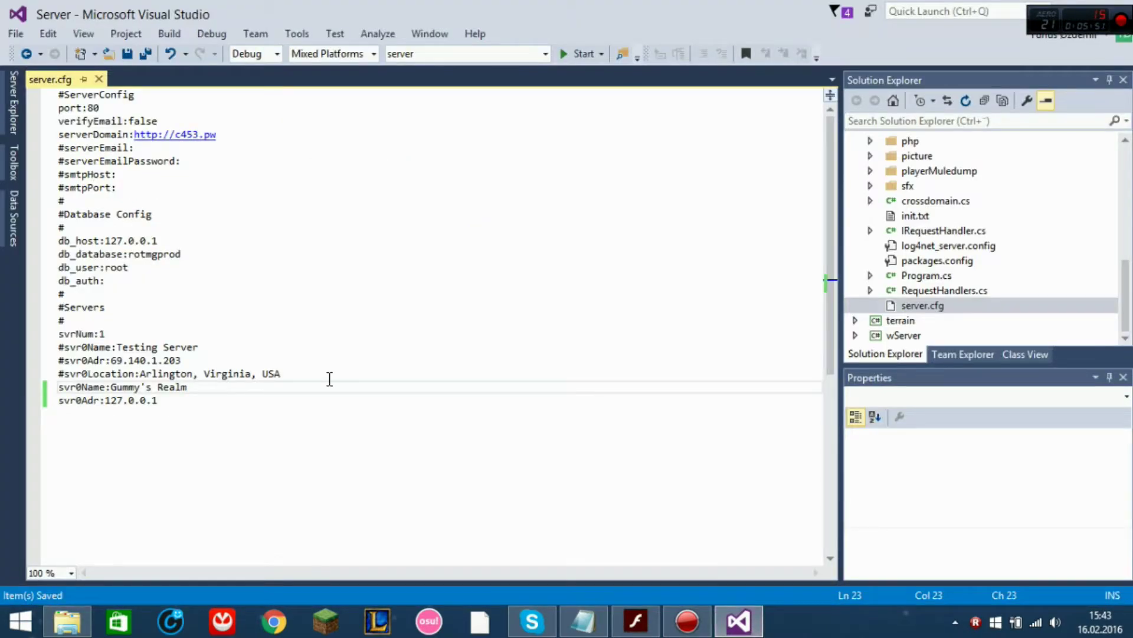
left_click_drag(317, 376, 39, 342)
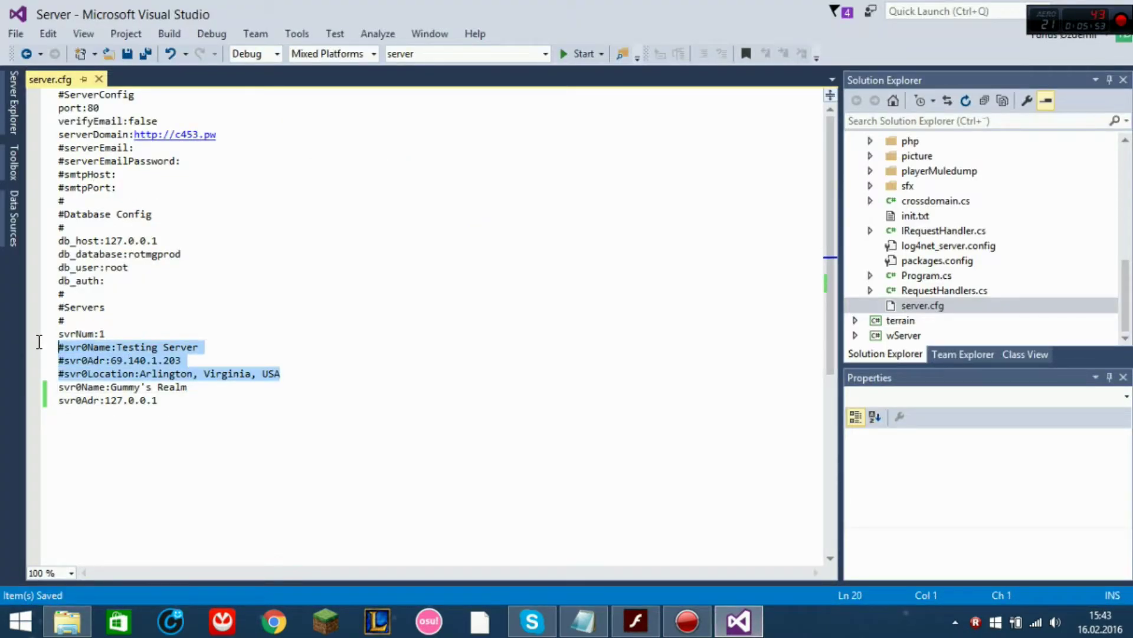
left_click(417, 434)
left_click(583, 621)
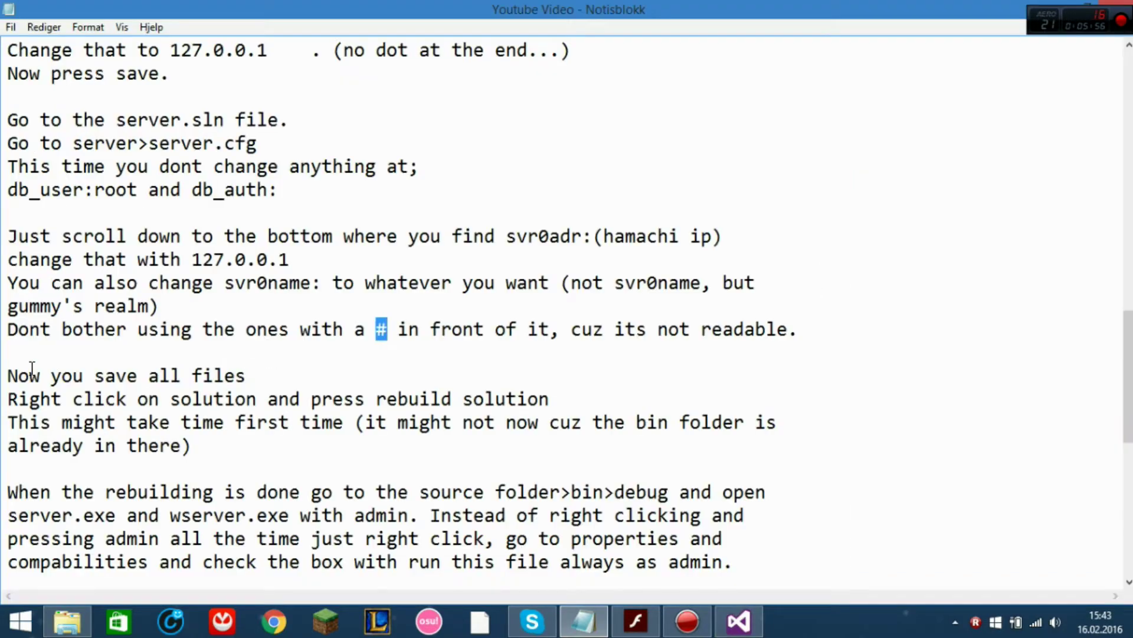
left_click_drag(32, 372, 340, 440)
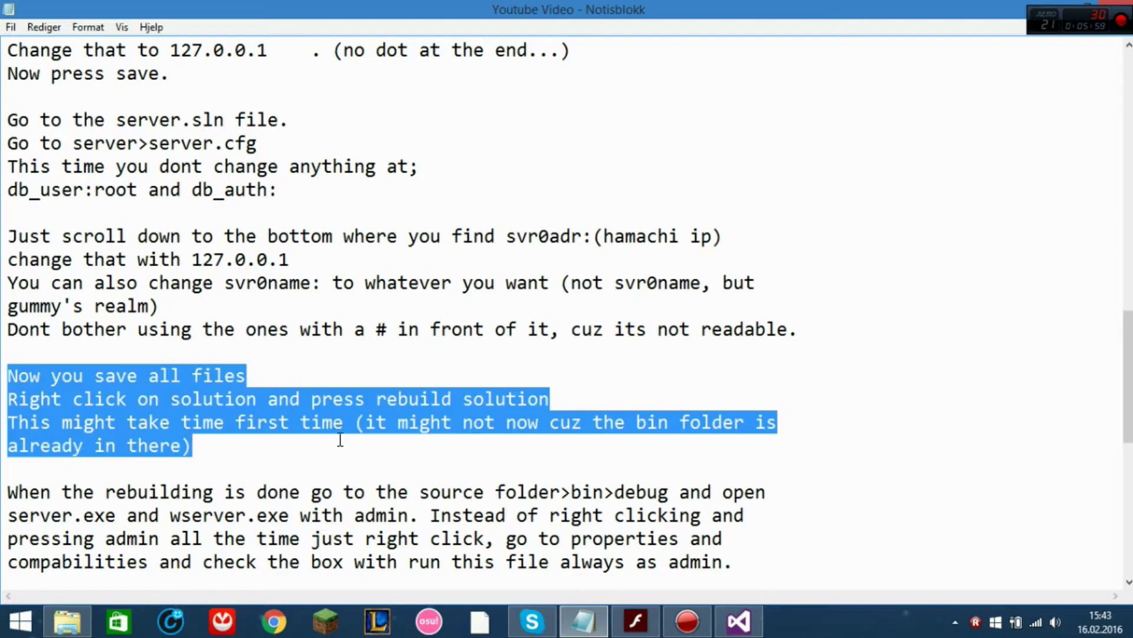
Return to Visual Studio, collapse the server project and rebuild the entire Server solution.
left_click(712, 623)
left_click_drag(118, 174, 164, 160)
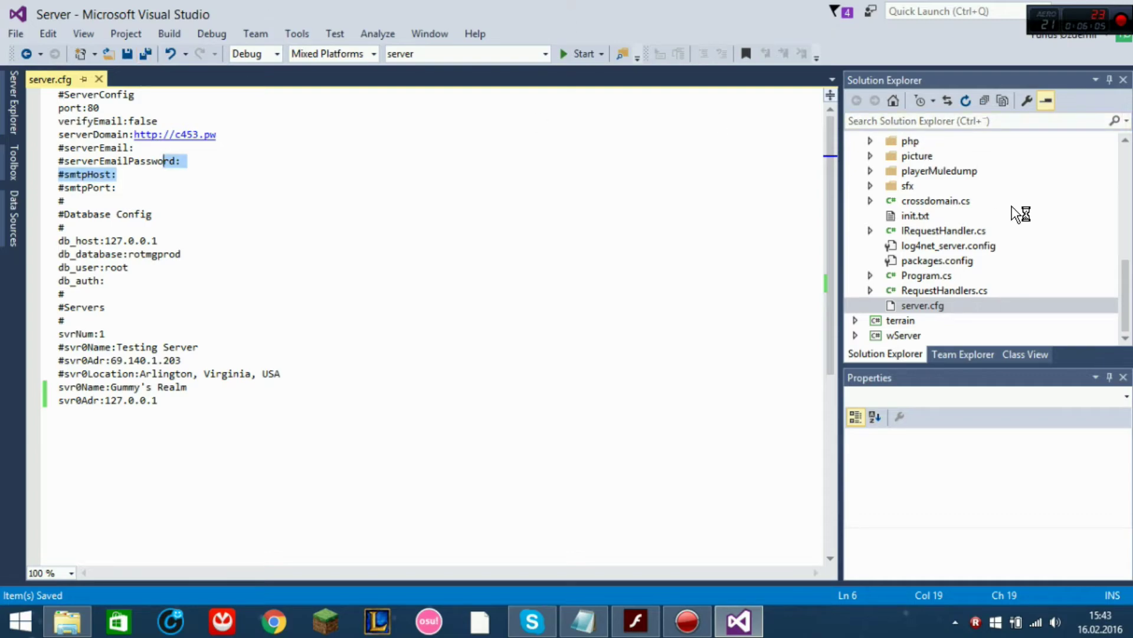
scroll(1048, 290, "up", 2)
scroll(1069, 295, "up", 4)
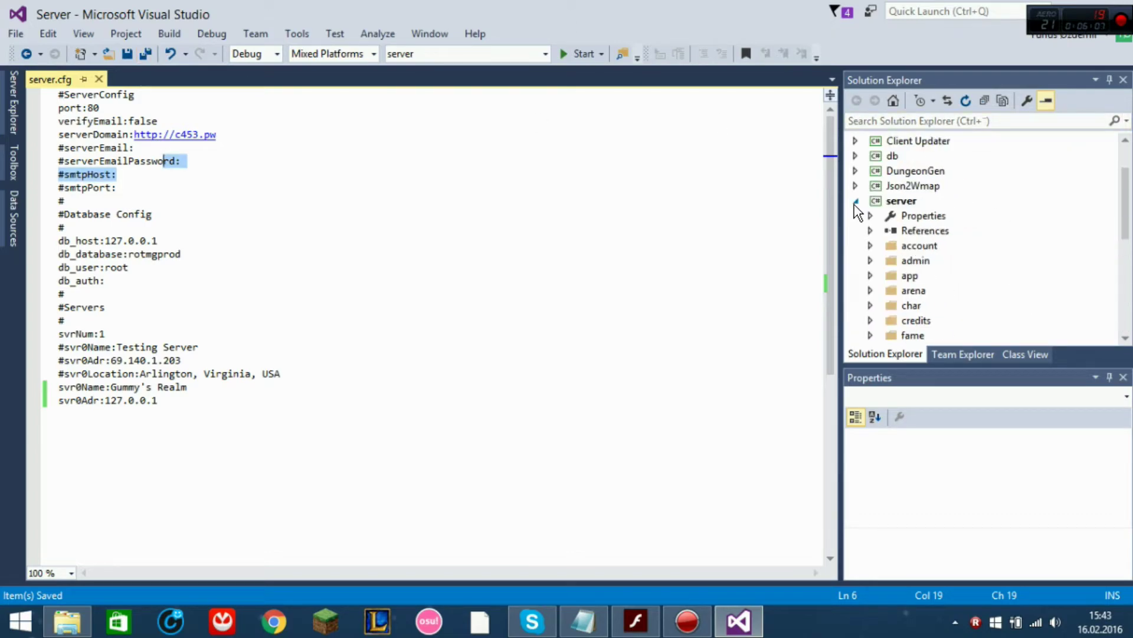
left_click(856, 201)
left_click(915, 143)
right_click(915, 144)
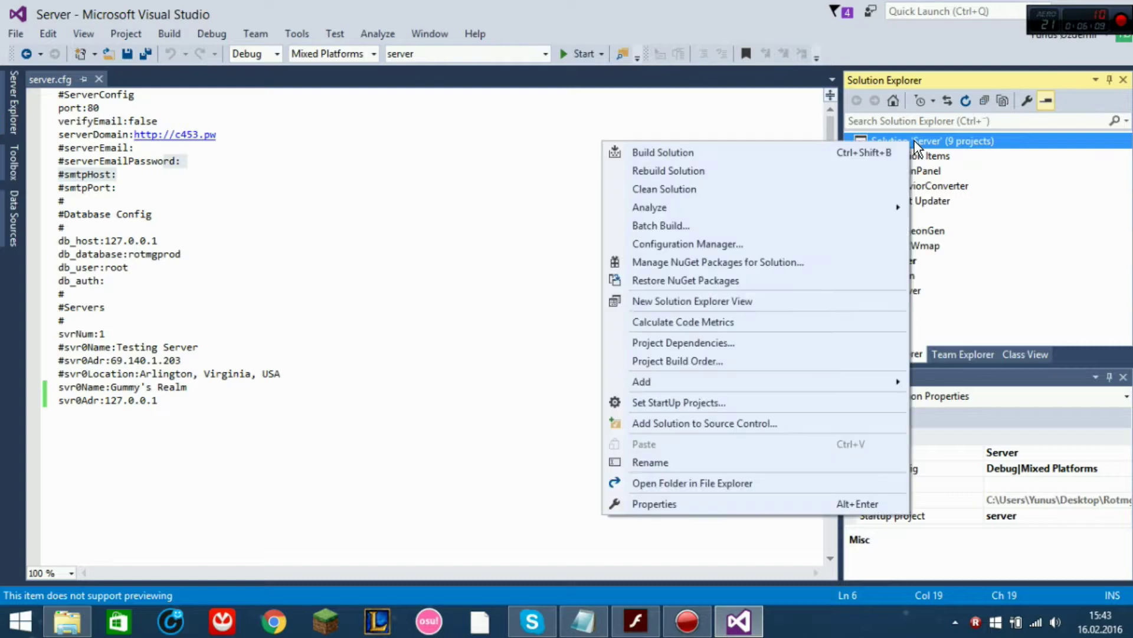
left_click(853, 171)
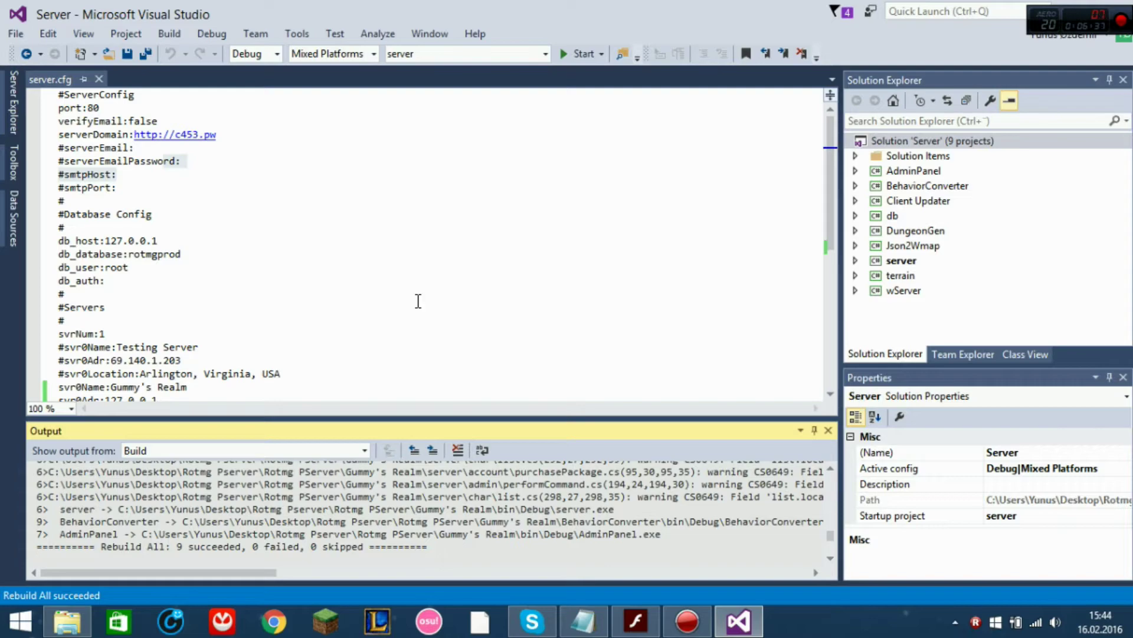
Check the rebuild summary in the build output and read the notes' instruction on opening server.exe and wserver.exe as administrator.
left_click(338, 361)
left_click(186, 555)
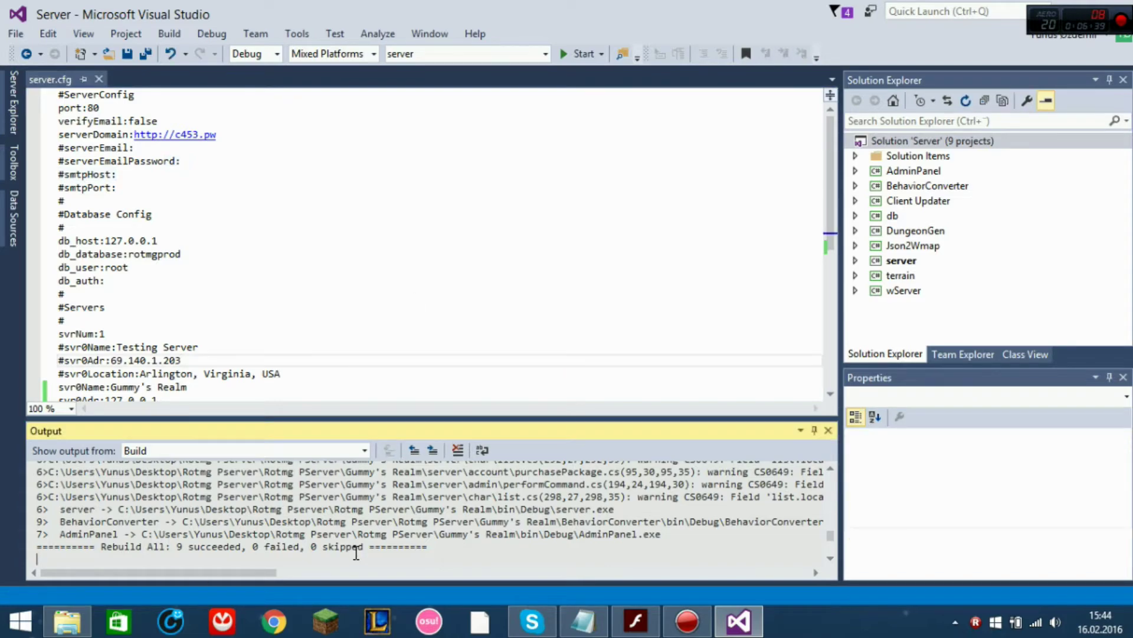
left_click_drag(186, 555, 58, 546)
left_click(583, 621)
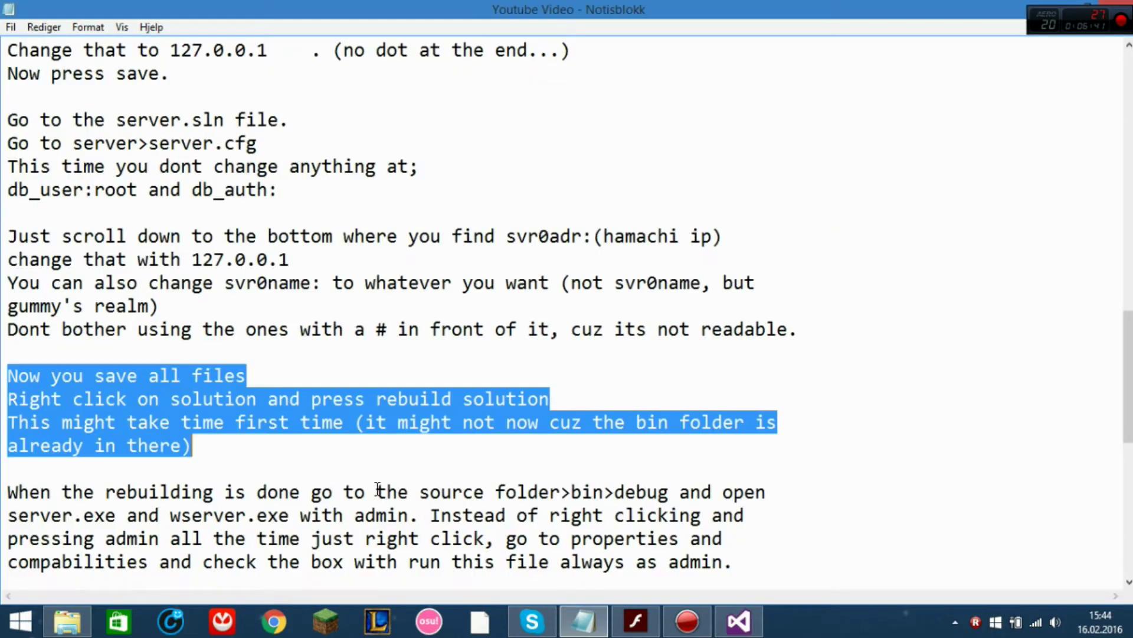
left_click(345, 493)
scroll(263, 460, "down", 2)
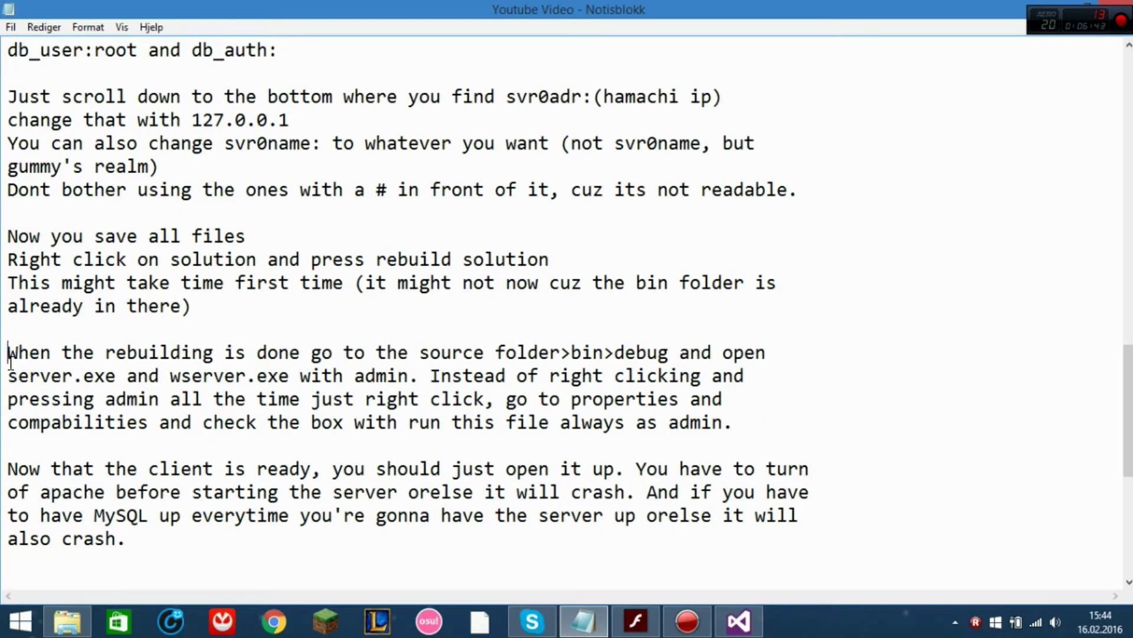
left_click(8, 330)
left_click_drag(617, 324, 508, 367)
left_click_drag(439, 364, 425, 374)
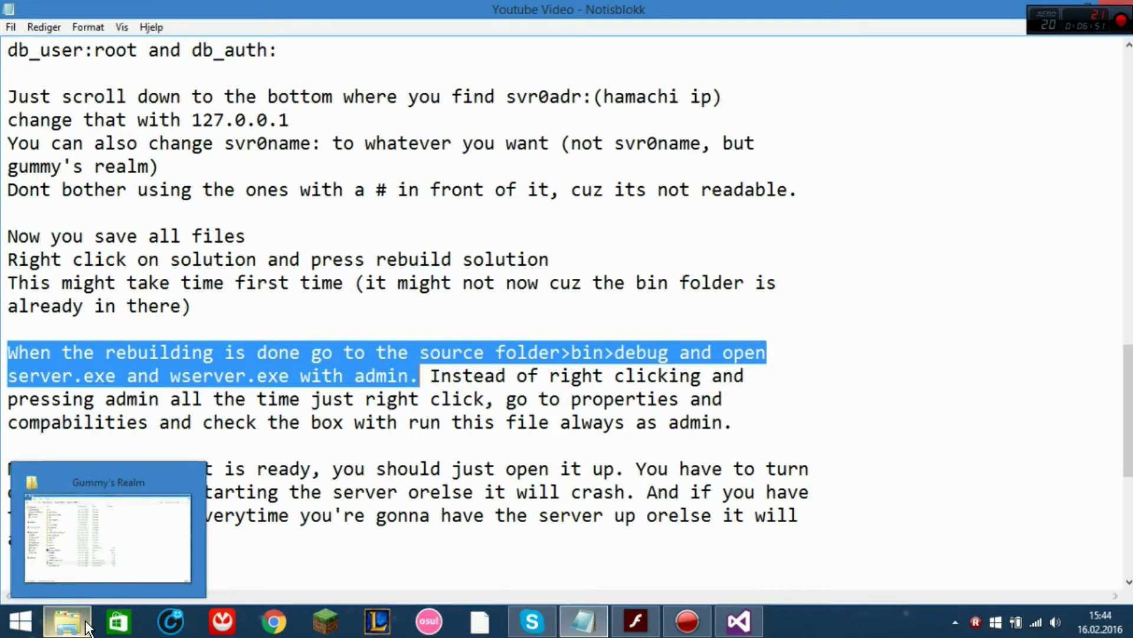
Switch to File Explorer and open the bin > Debug folder inside Gummy's Realm.
left_click(86, 624)
left_click(213, 140)
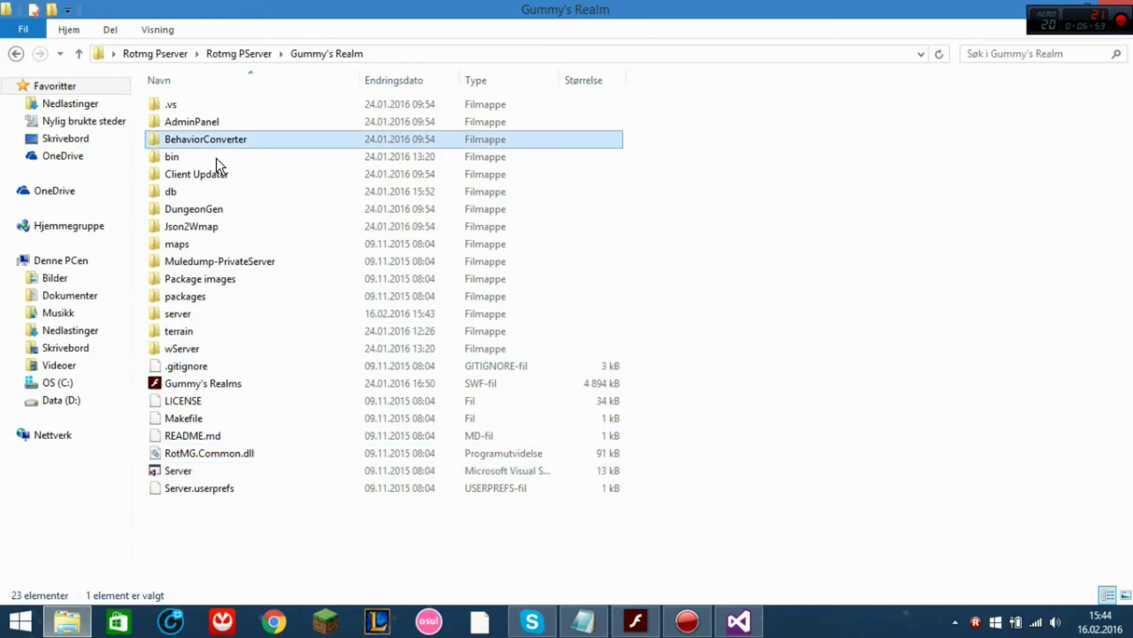
double_click(216, 159)
left_click(246, 105)
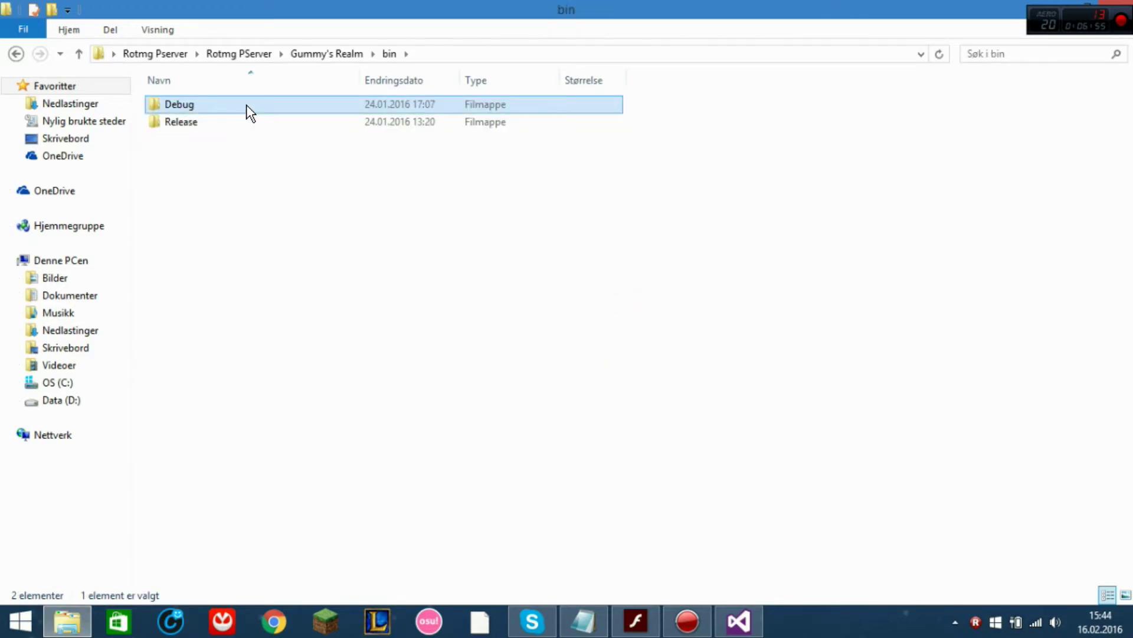
double_click(247, 104)
Set the server program in the Debug folder to always run as administrator through its compatibility properties.
scroll(230, 295, "down", 6)
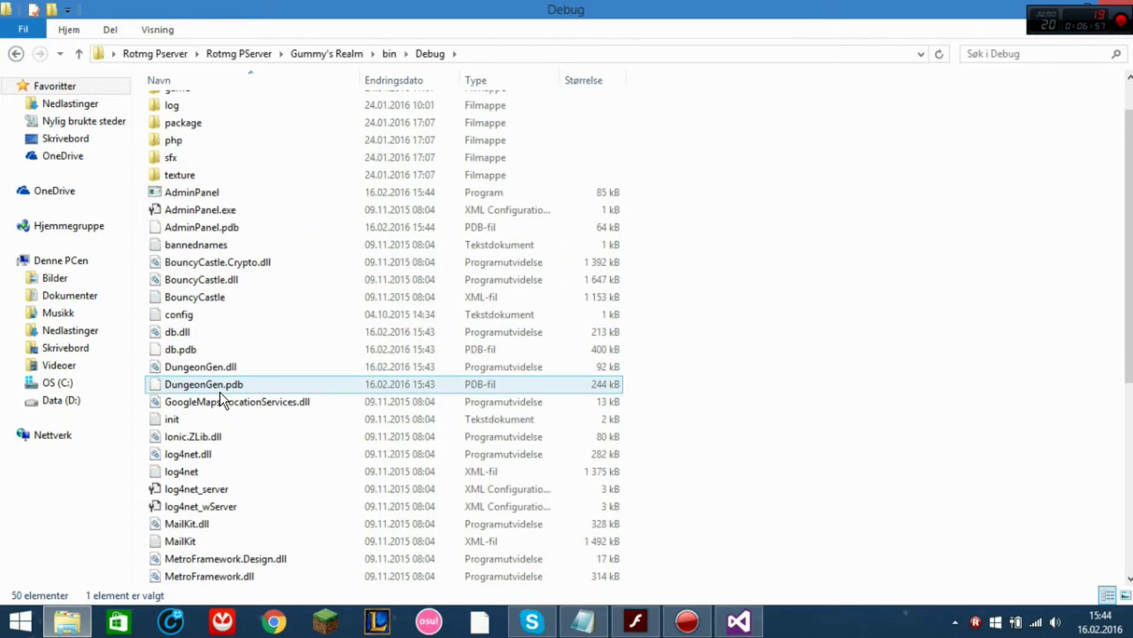
scroll(219, 408, "down", 2)
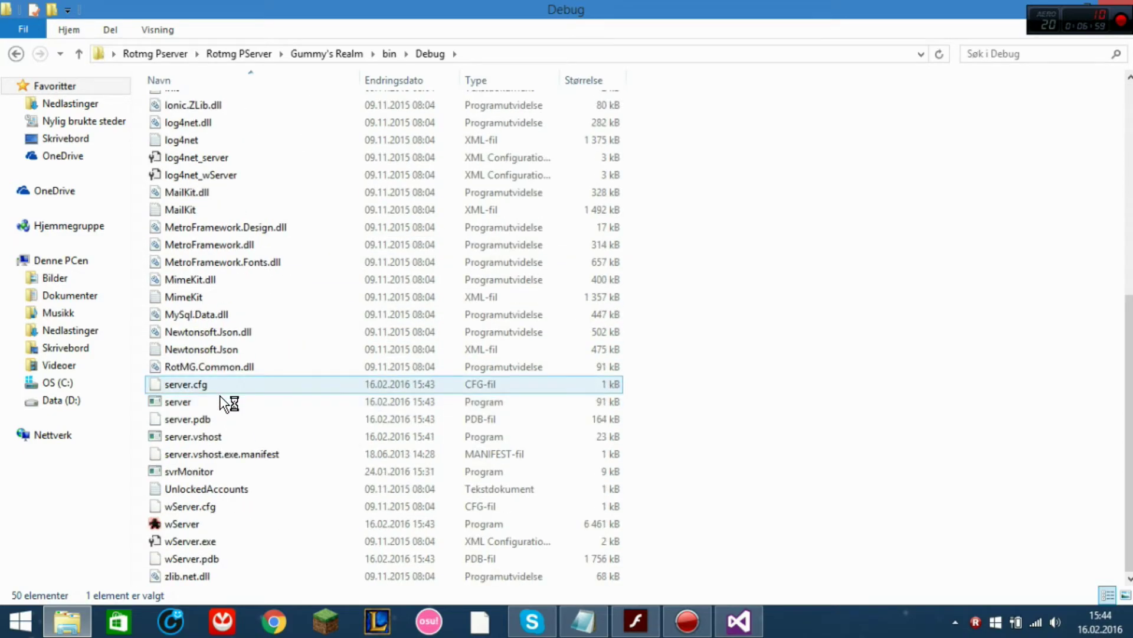
left_click(220, 396)
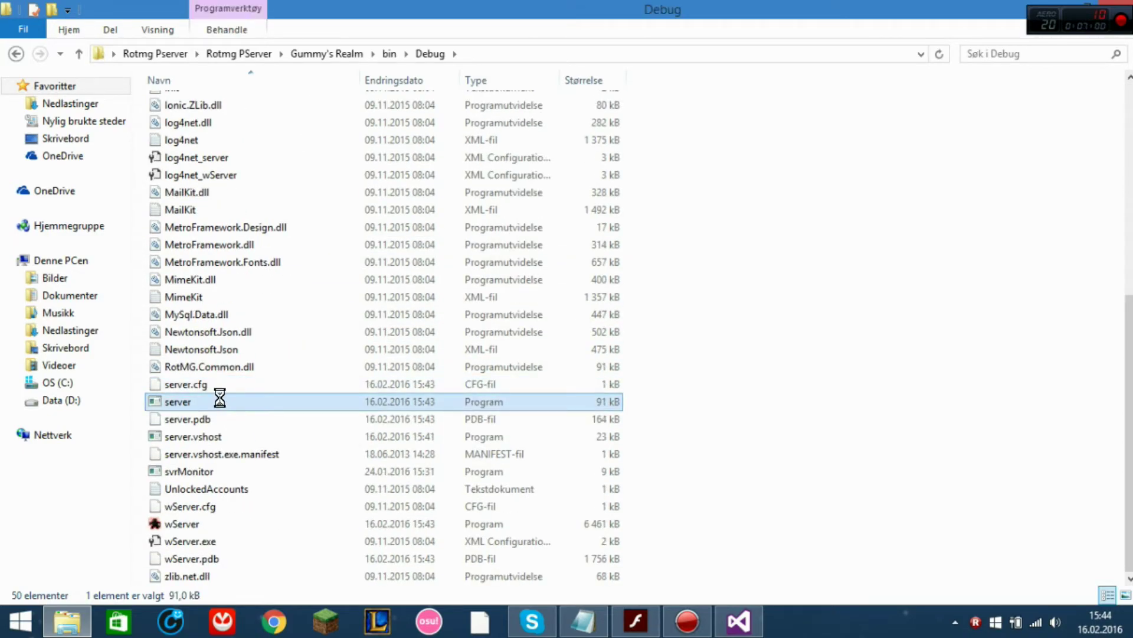
right_click(220, 397)
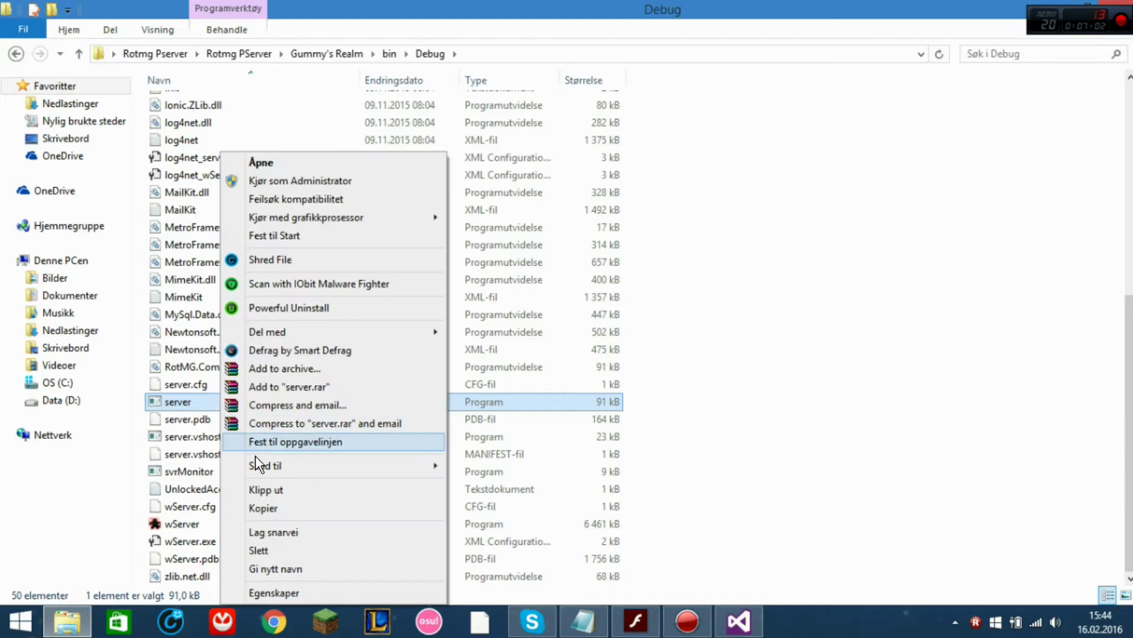
left_click(283, 588)
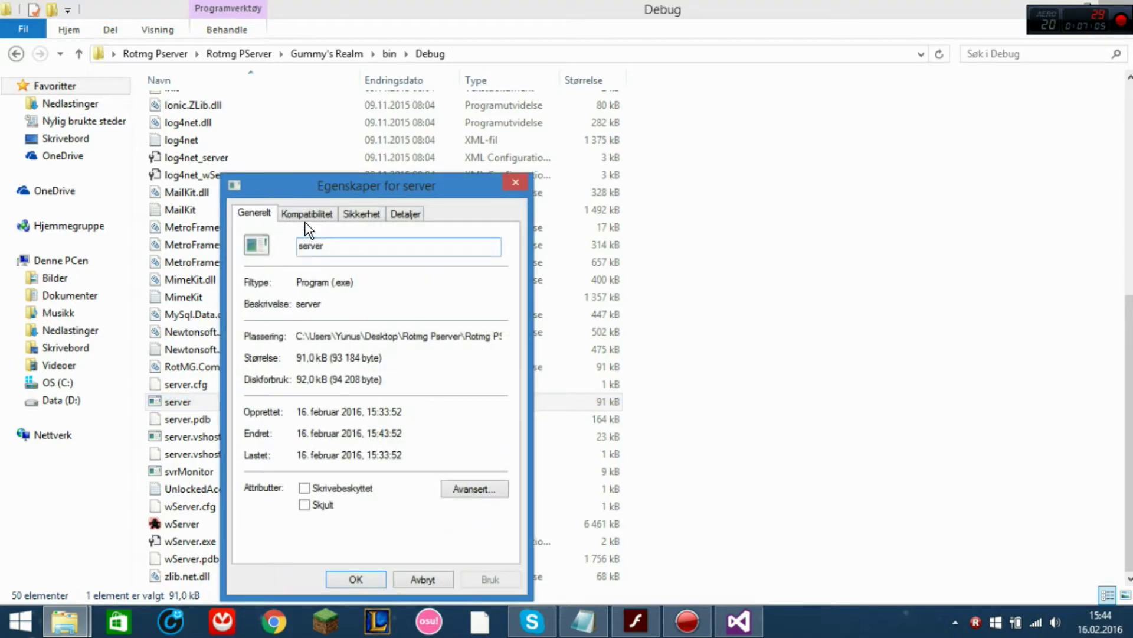
left_click(308, 213)
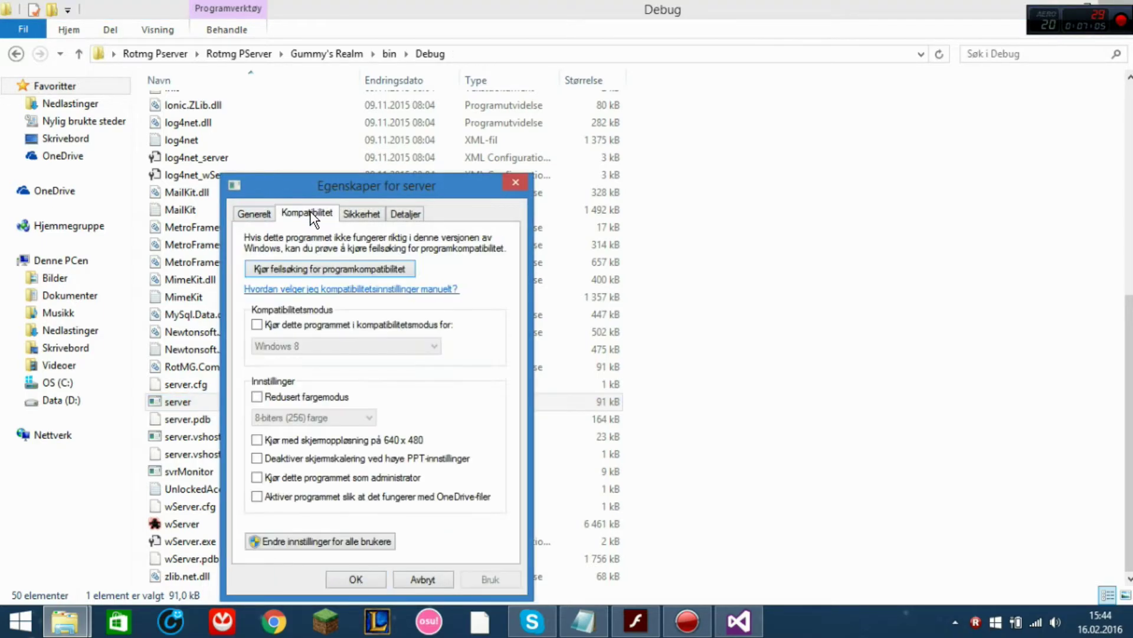
left_click(310, 477)
left_click(476, 575)
left_click(351, 577)
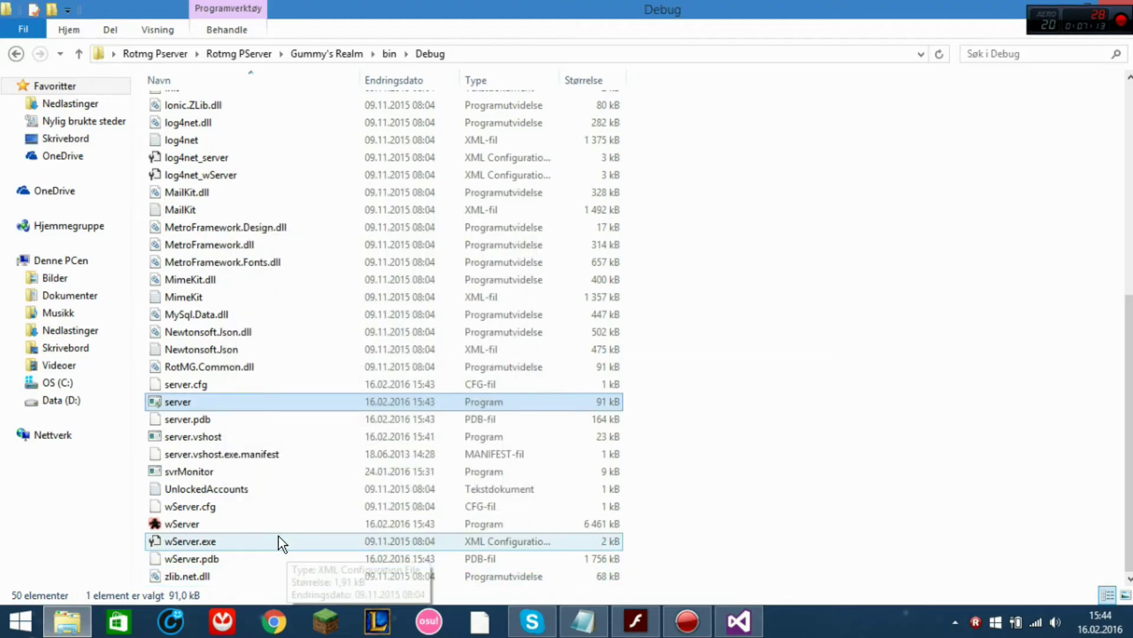
Set the wServer program to always run as administrator in its compatibility properties.
right_click(248, 522)
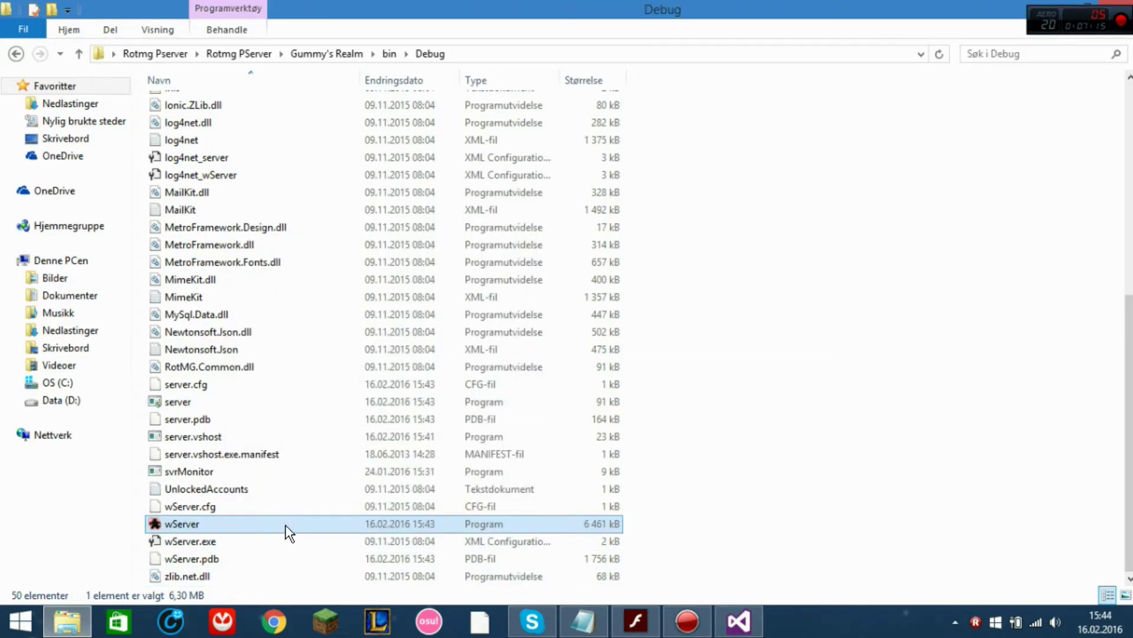
left_click(293, 513)
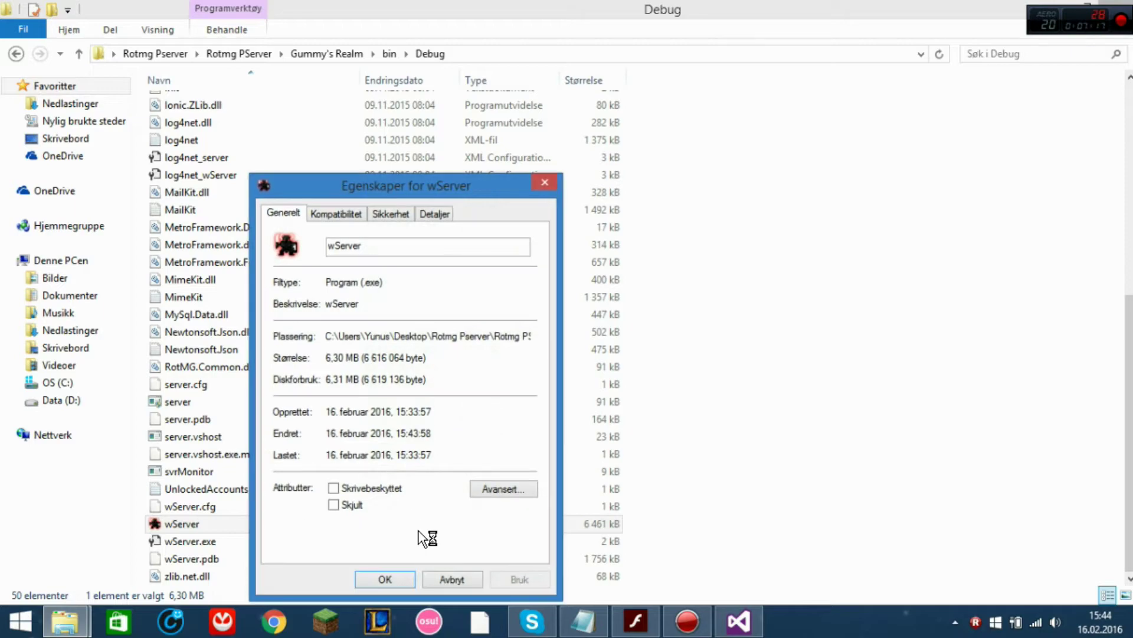
left_click(349, 214)
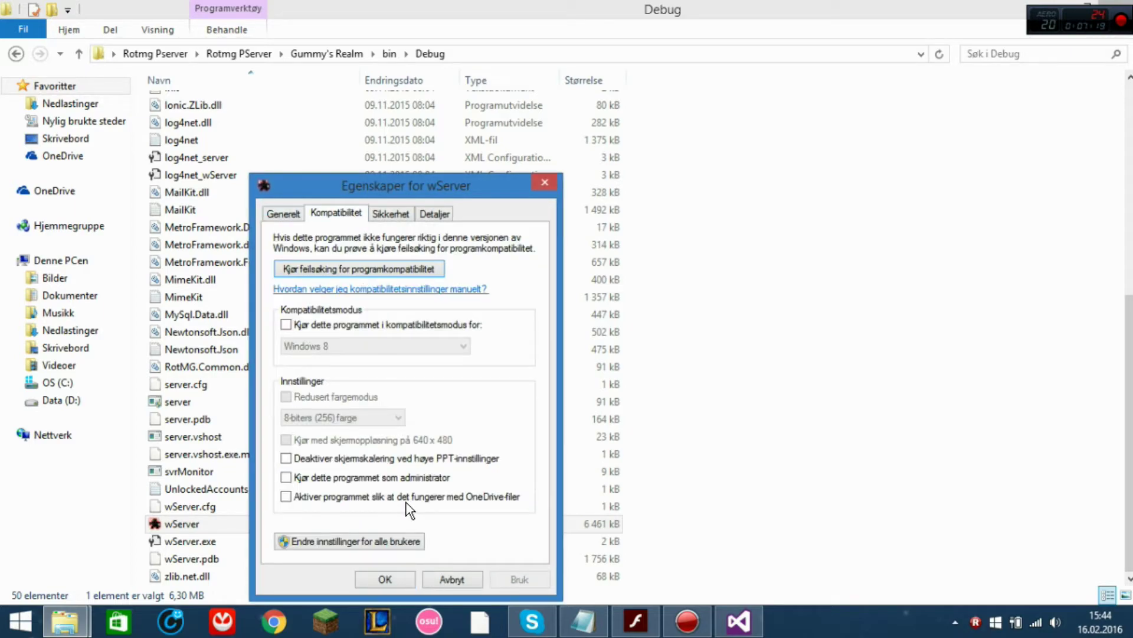
left_click(407, 475)
left_click(395, 575)
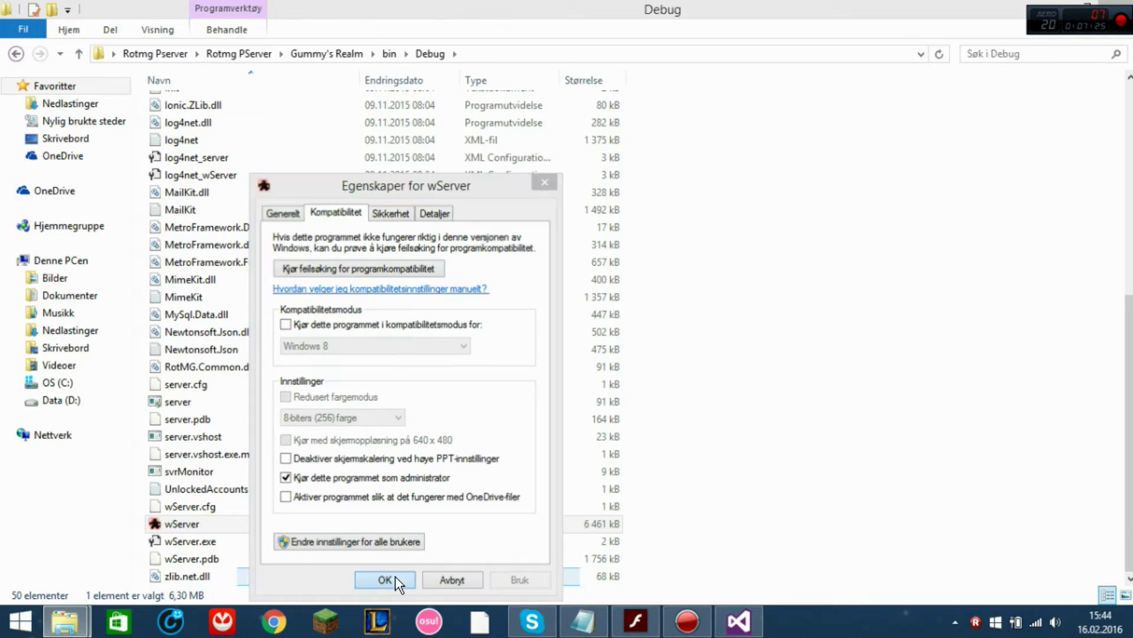
Launch server and wServer, allow the administrator prompt, and move the server console so both console windows can be read.
double_click(237, 399)
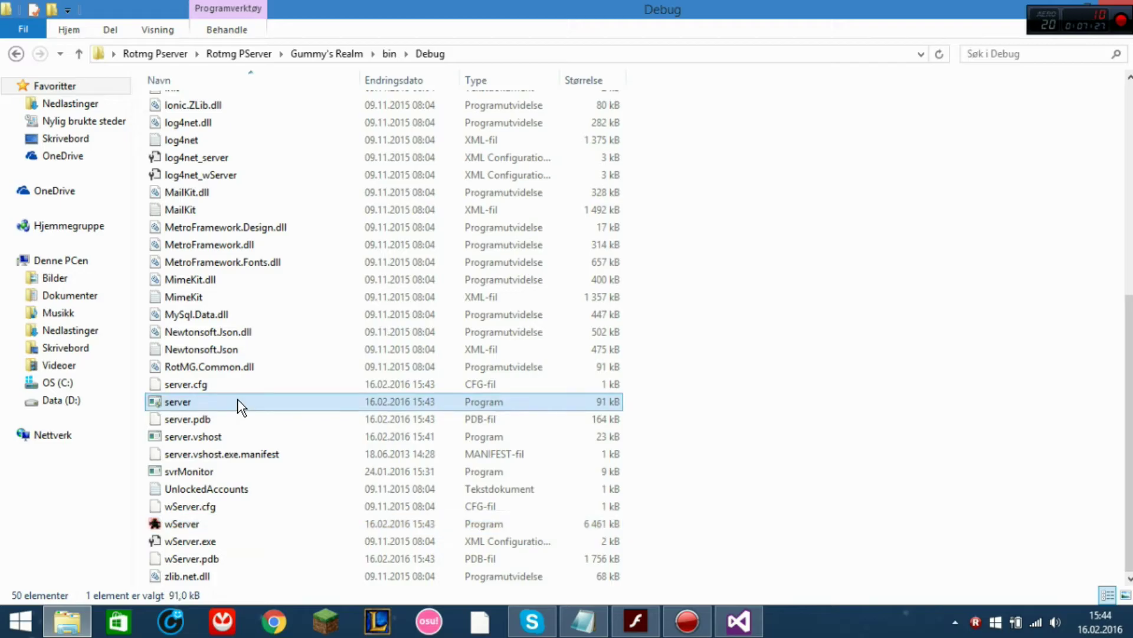
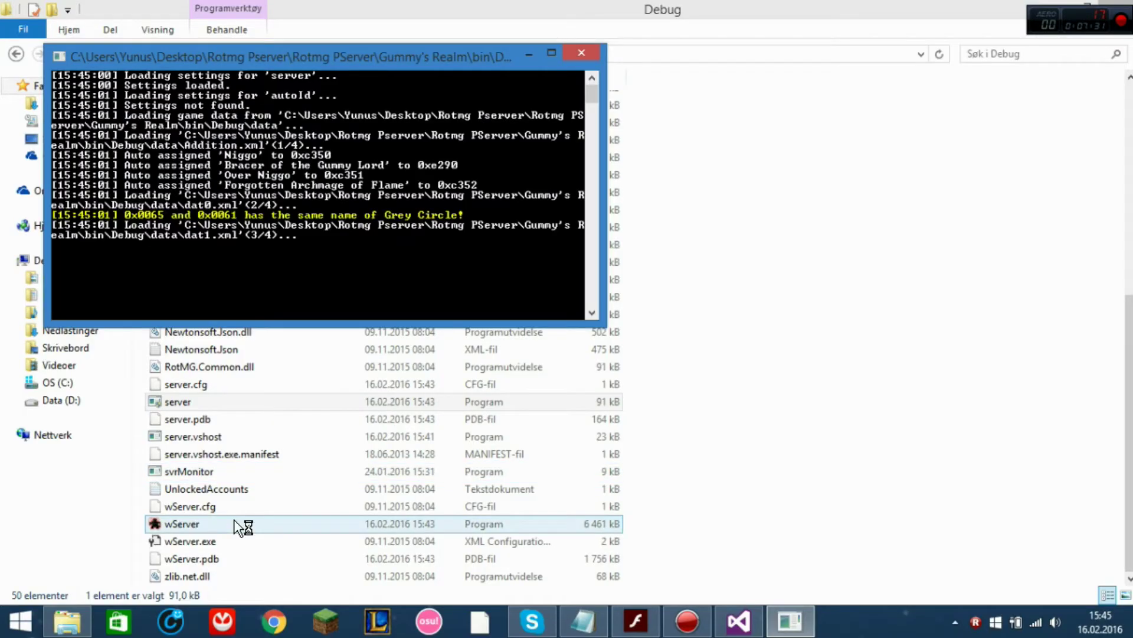
left_click(233, 521)
double_click(234, 520)
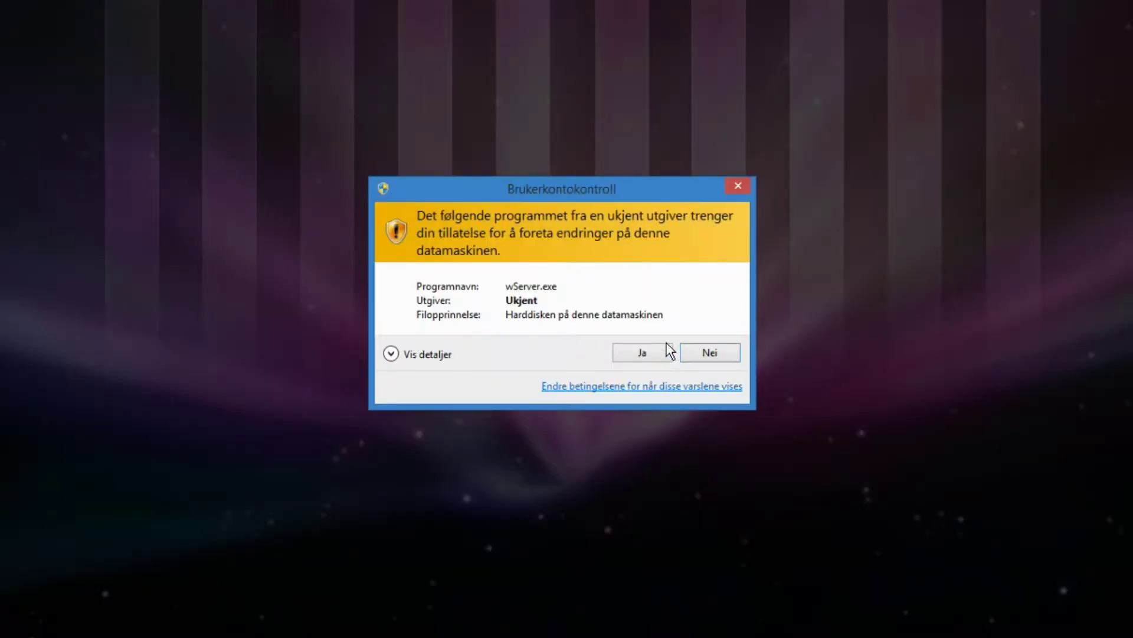
left_click(645, 354)
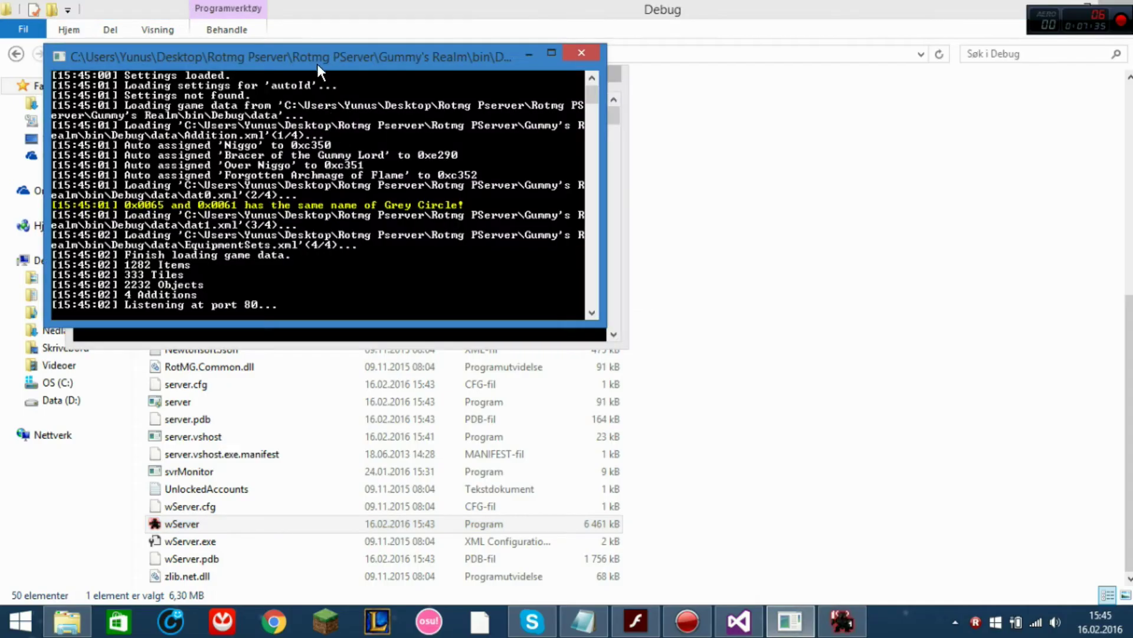
left_click_drag(316, 63, 748, 107)
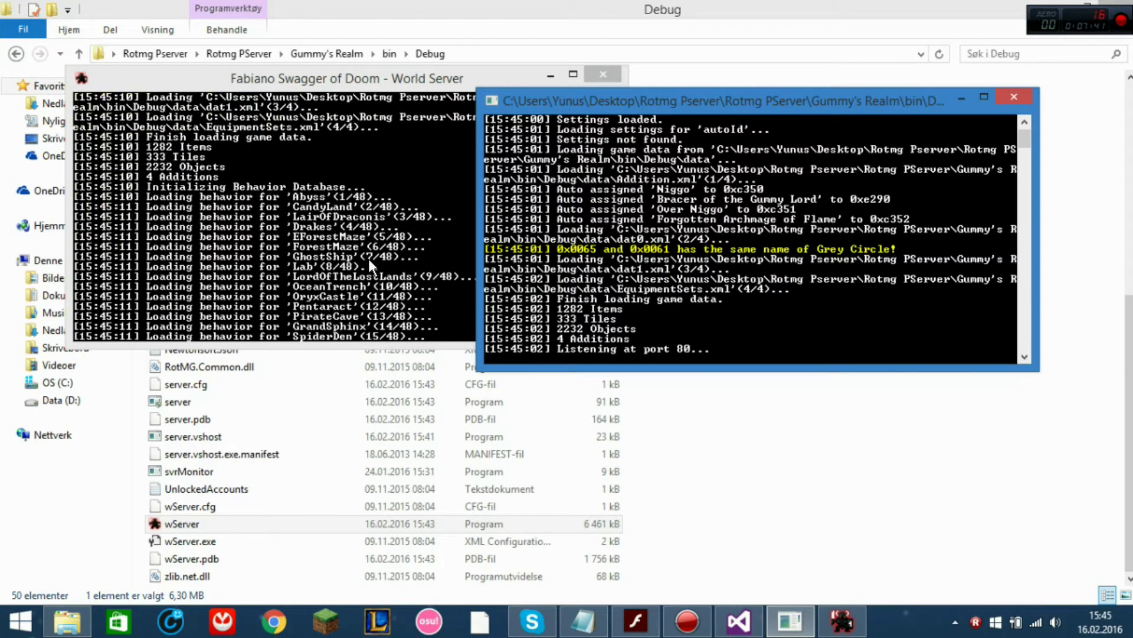
left_click(658, 425)
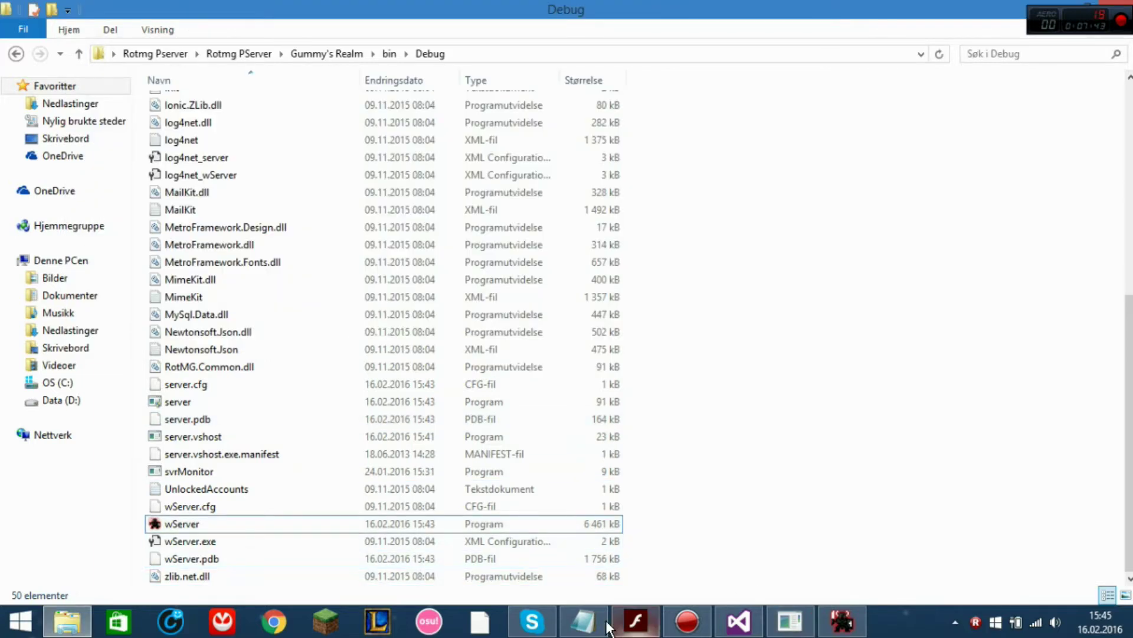
Read the always-run-as-admin tip in the Notepad notes and allow wServer through the Windows firewall on private networks.
left_click(583, 620)
scroll(282, 462, "down", 1)
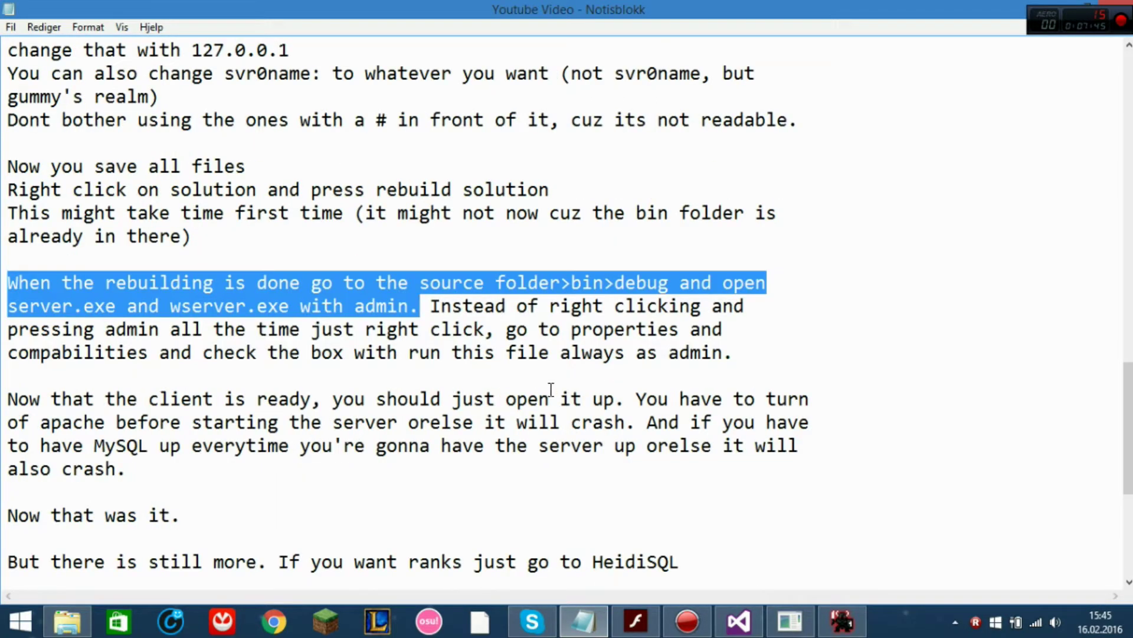
left_click_drag(763, 356, 430, 305)
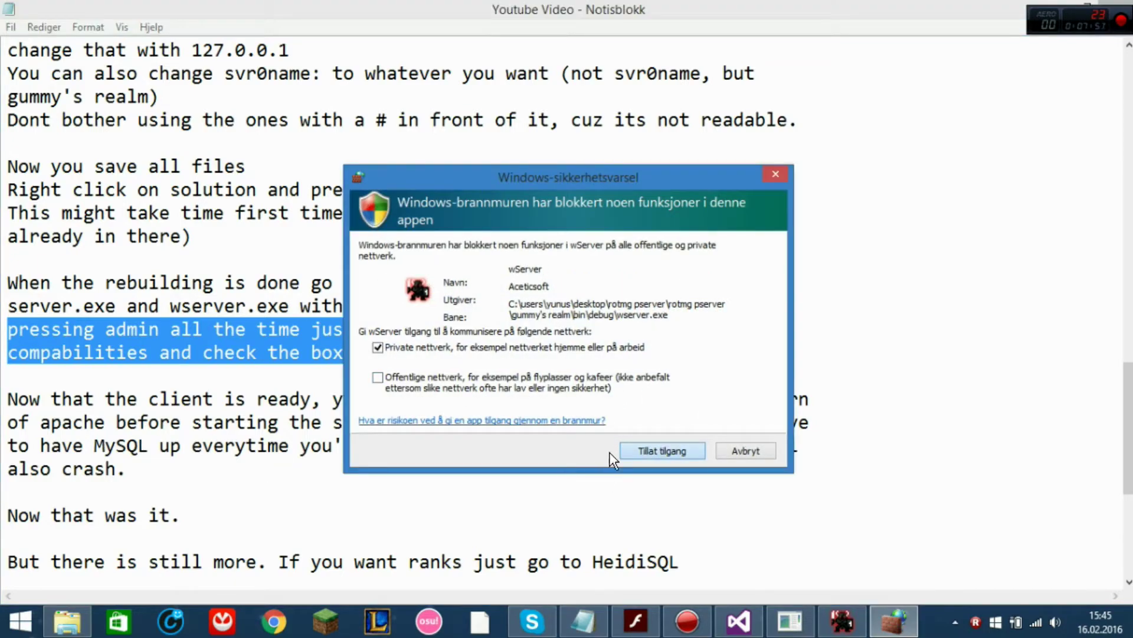
key("Return")
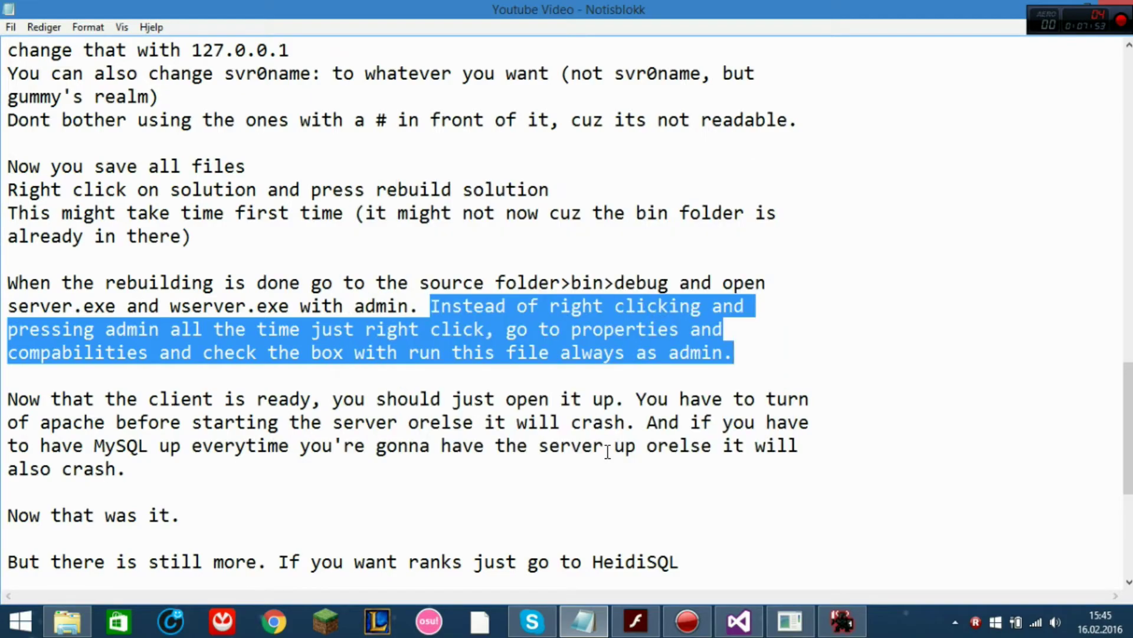
scroll(459, 366, "up", 6)
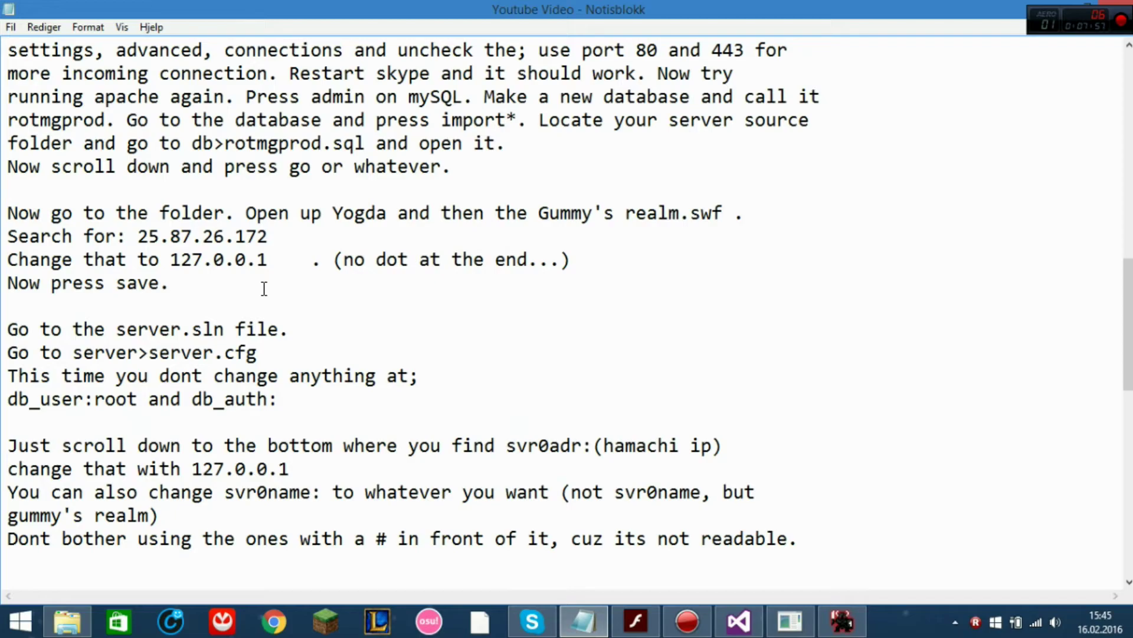
Highlight the Yogda instructions in the notes, then launch Yogda from the top-level Rotmg Pserver folder.
left_click_drag(264, 288, 2, 217)
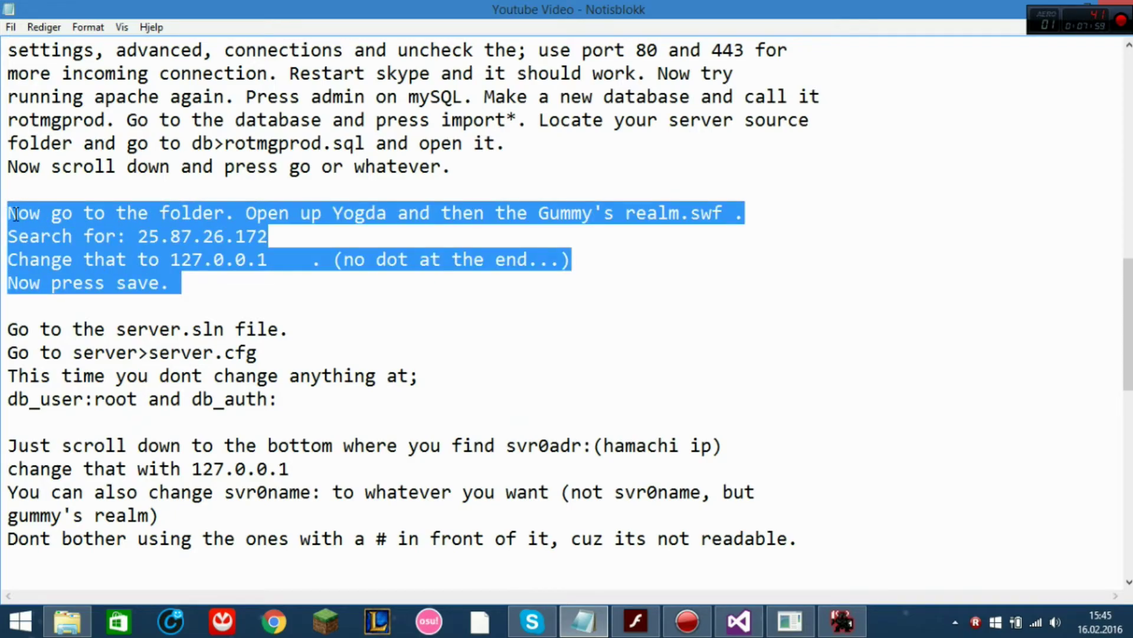
mouse_move(67, 620)
left_click(127, 529)
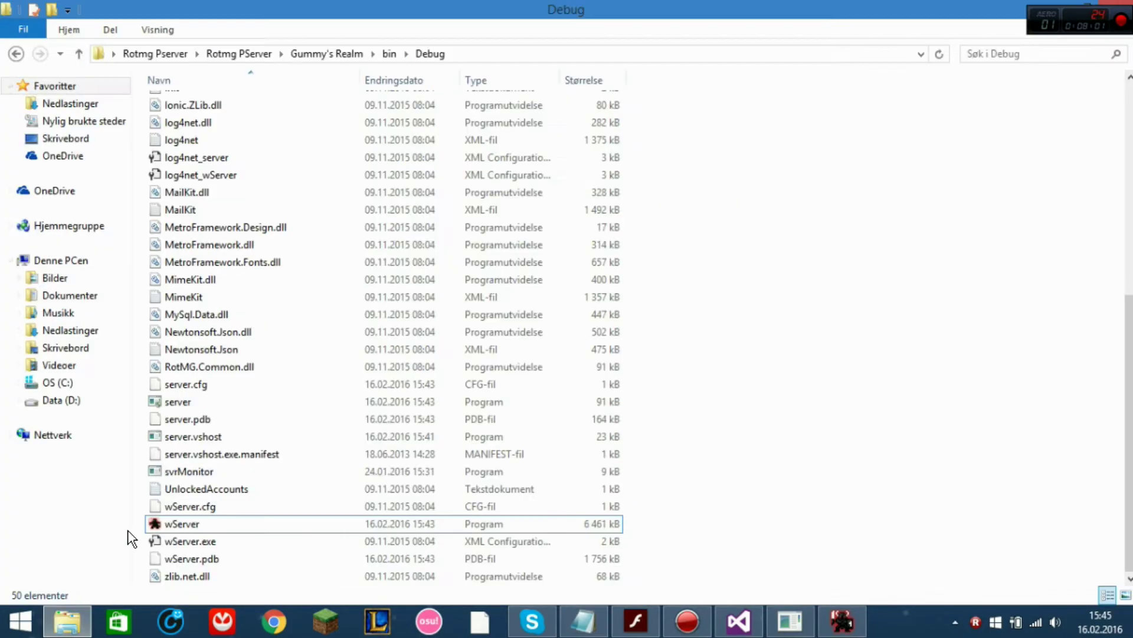
left_click(154, 54)
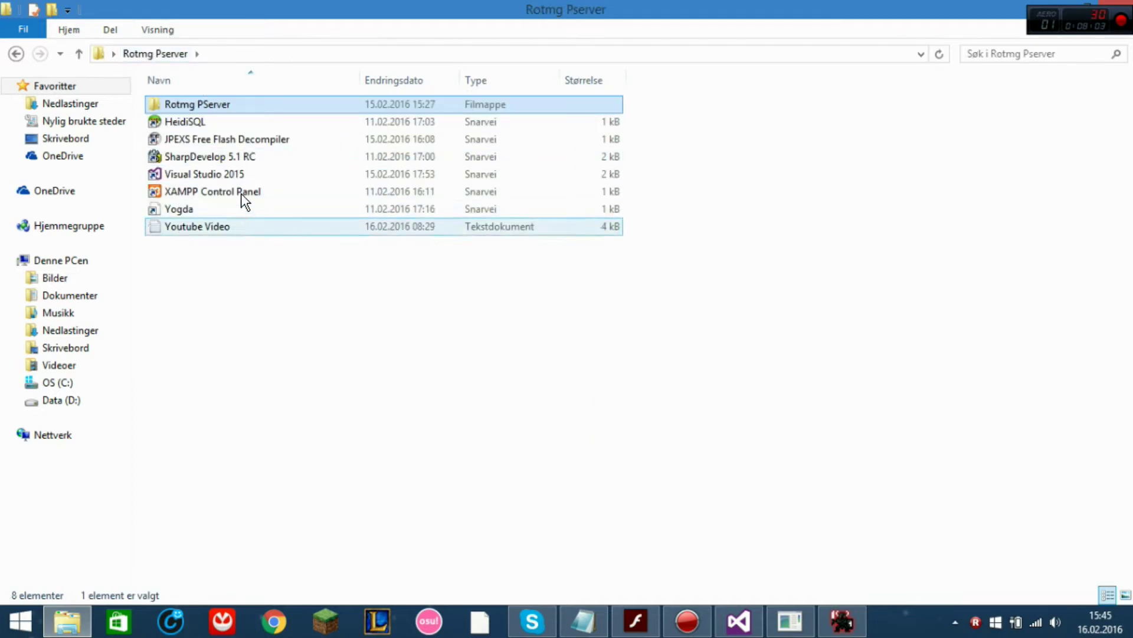
left_click(218, 202)
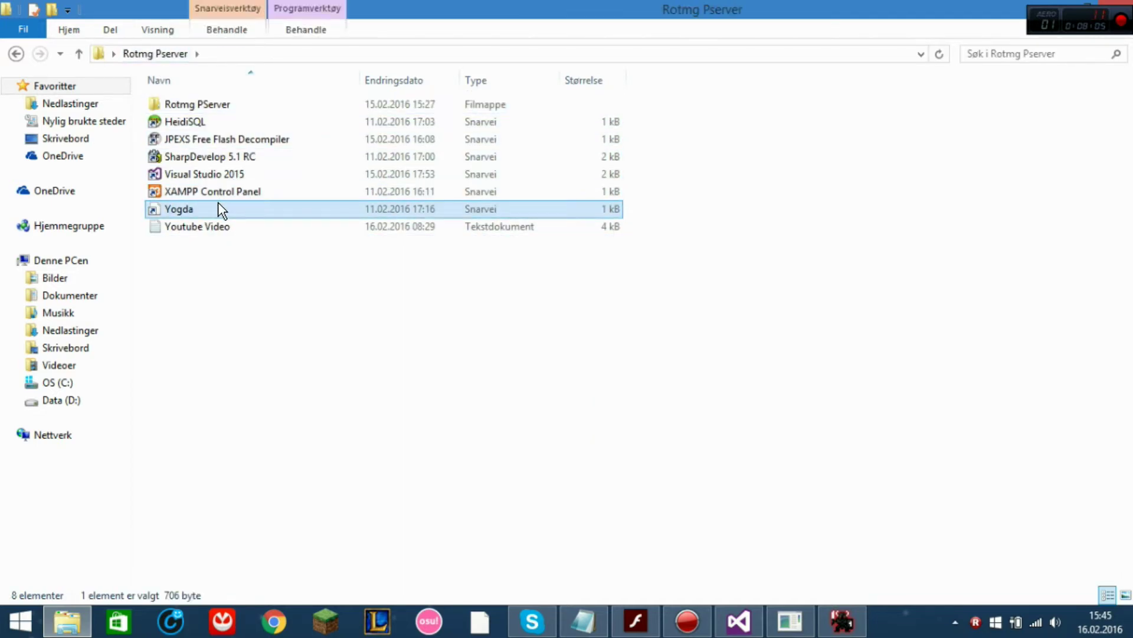
double_click(218, 203)
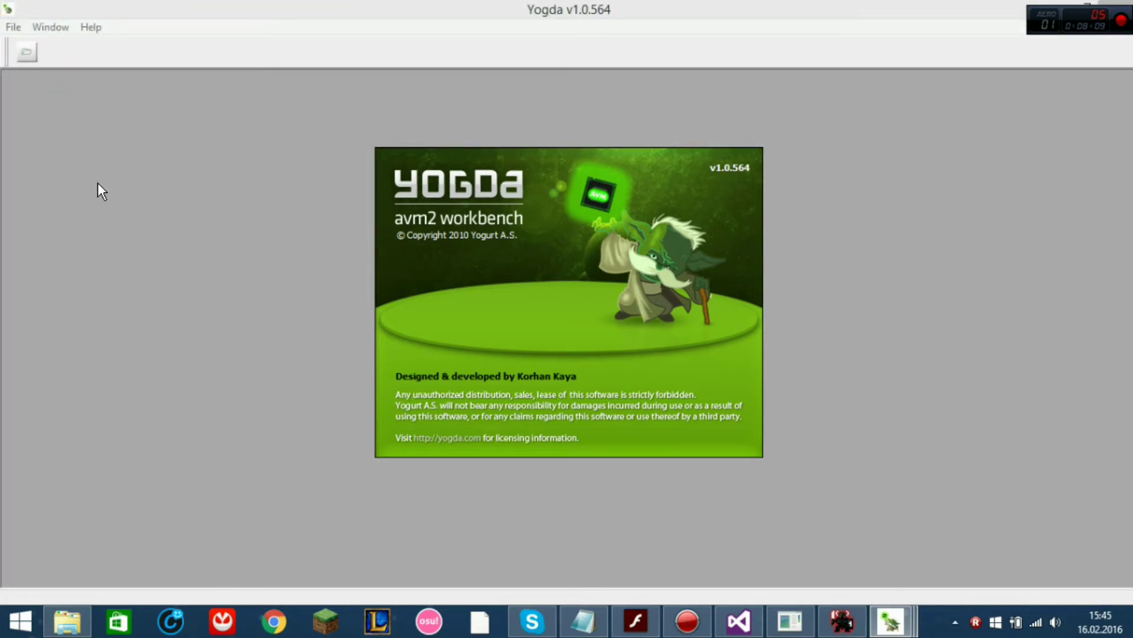
Open Gummy's Realms.swf in Yogda from the desktop's Rotmg Pserver folder, under Rotmg PServer and Gummy's Realm.
left_click(26, 52)
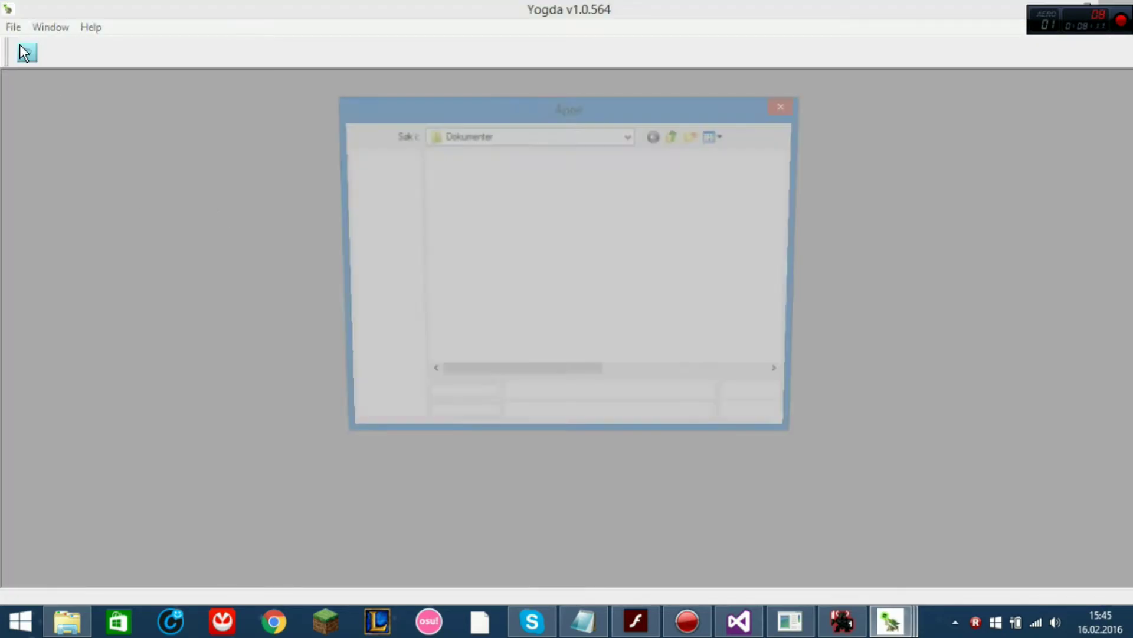
left_click(393, 239)
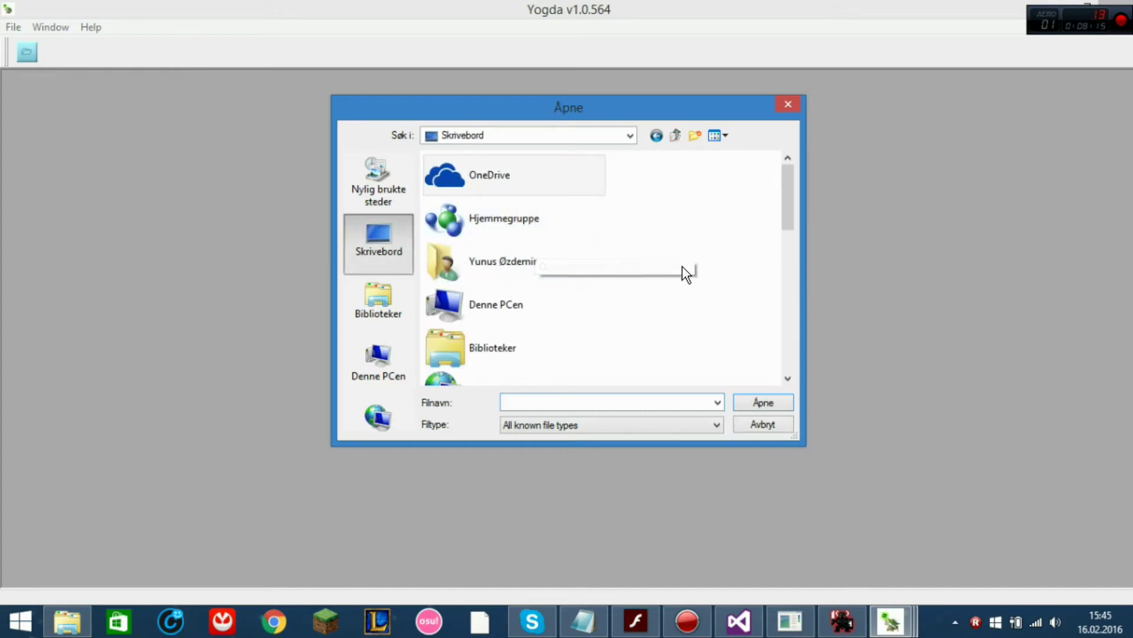
type("g")
scroll(567, 354, "down", 5)
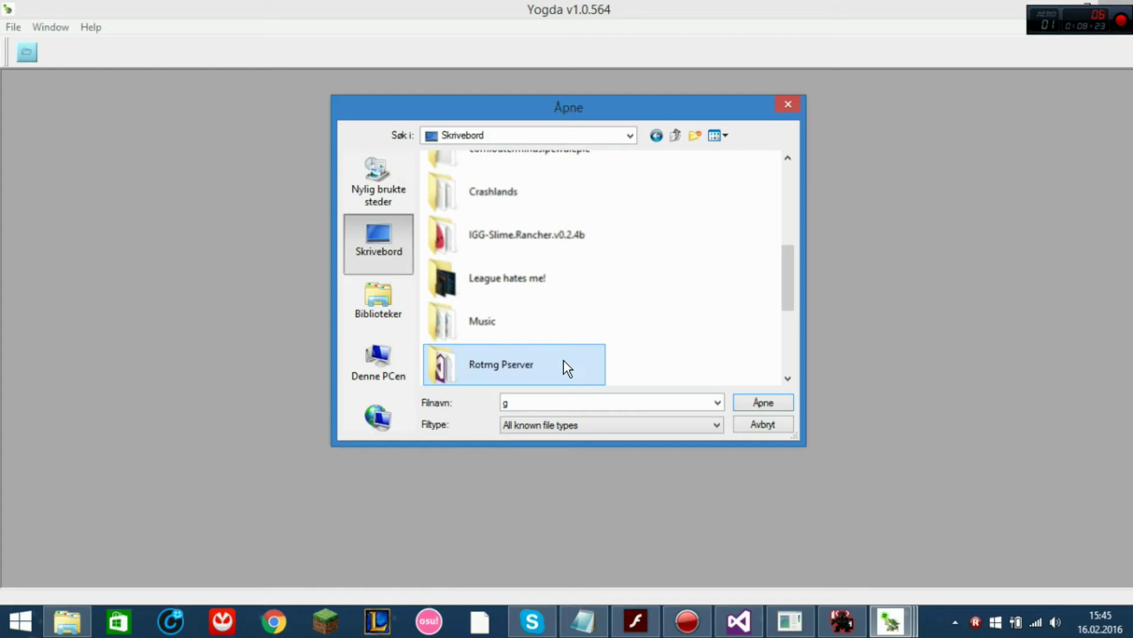
double_click(563, 359)
double_click(550, 180)
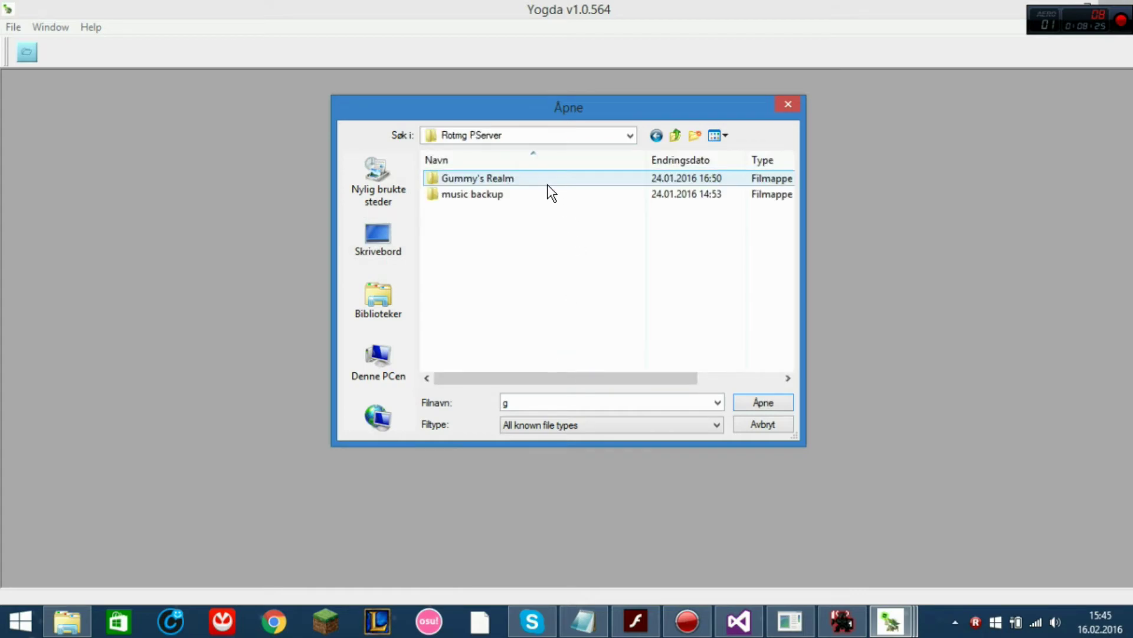
double_click(549, 179)
scroll(549, 212, "down", 2)
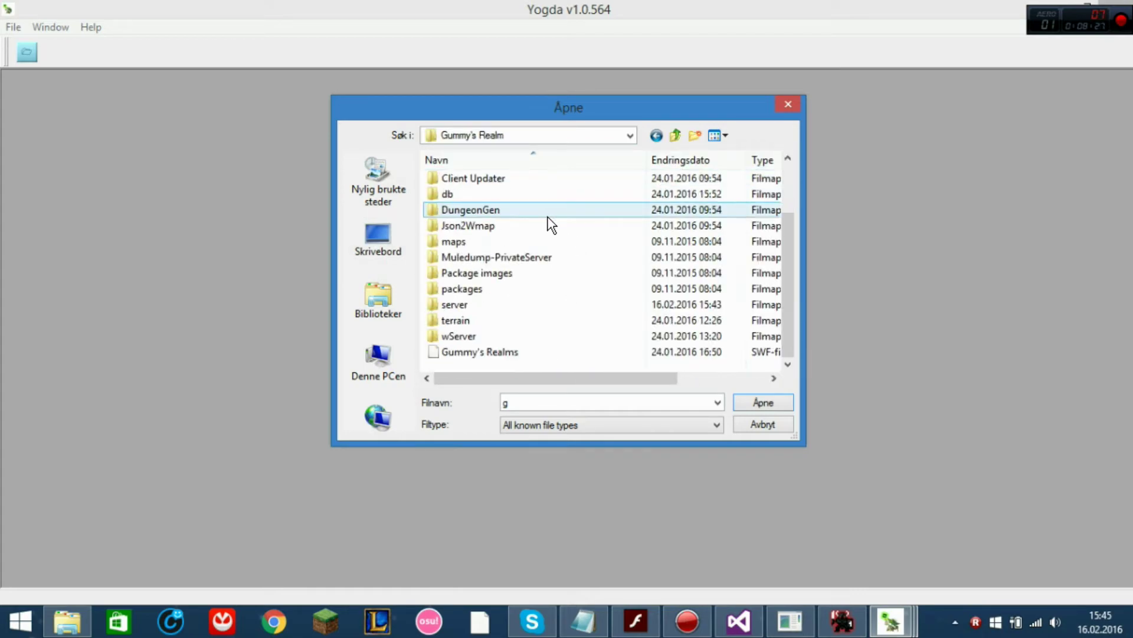
left_click(503, 351)
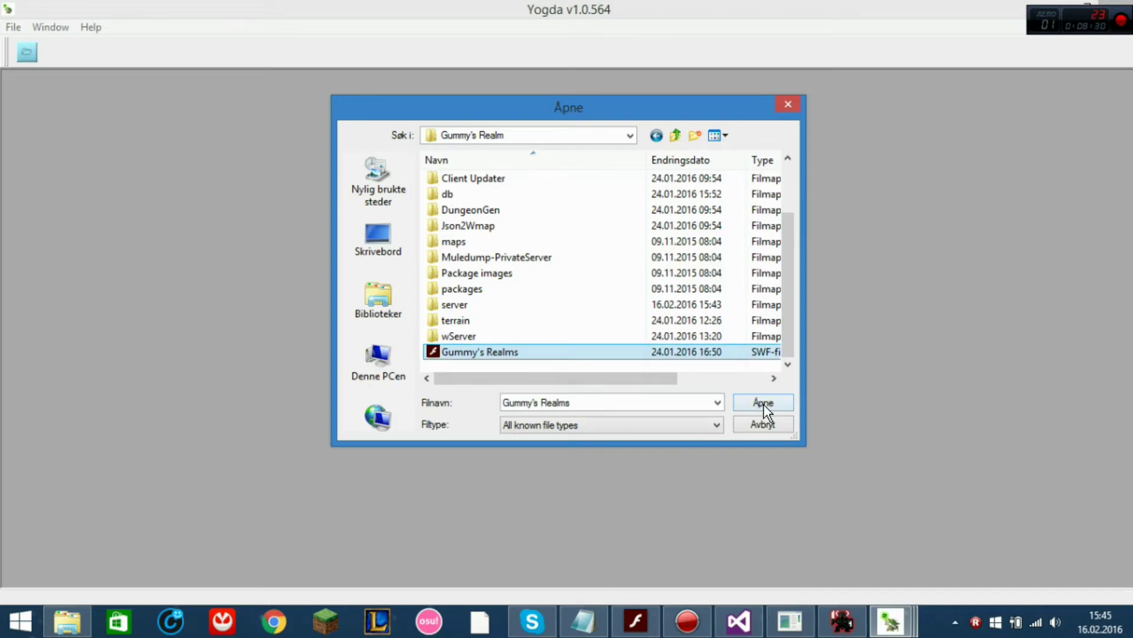
left_click(765, 407)
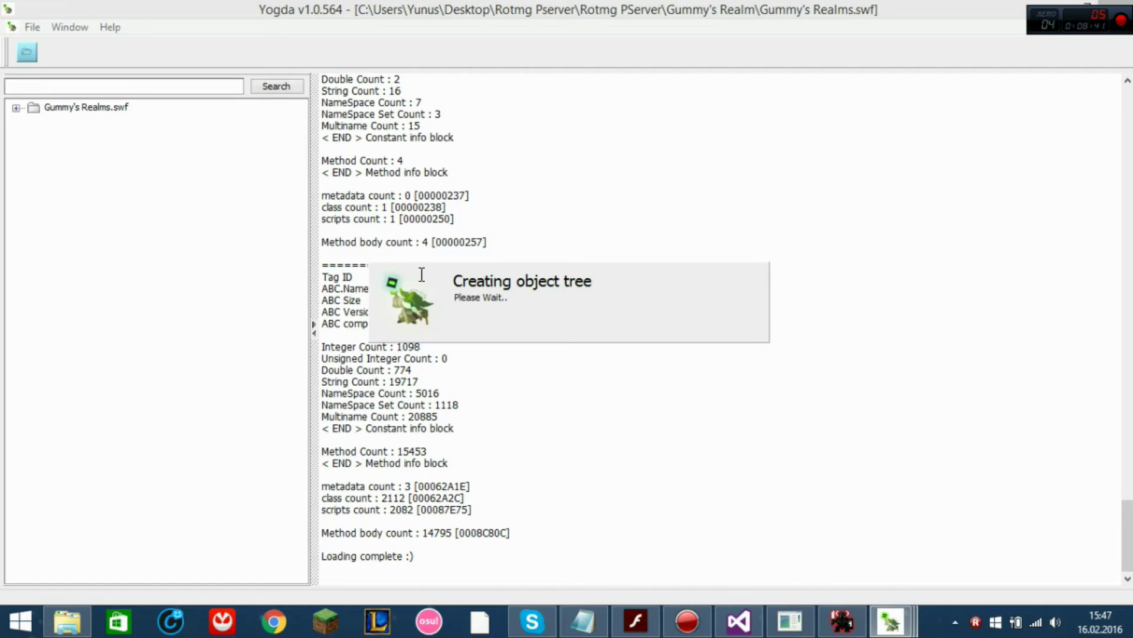
Switch to the Notepad notes and copy the search address 25.87.26.172.
left_click(583, 621)
left_click(285, 246)
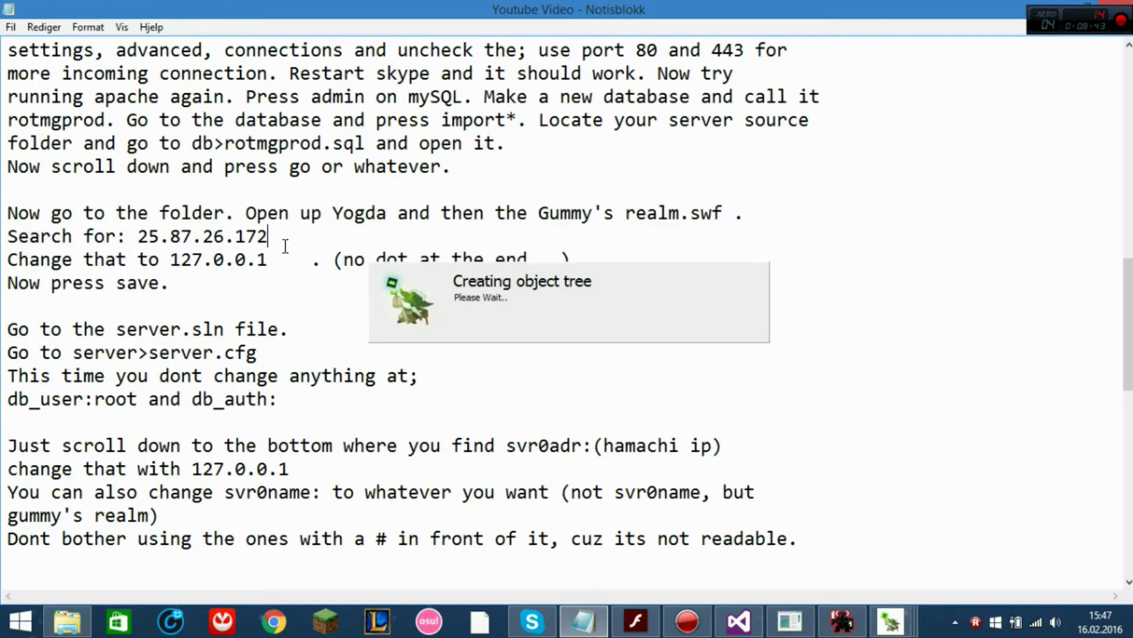
left_click_drag(285, 246, 137, 232)
key("ctrl+c")
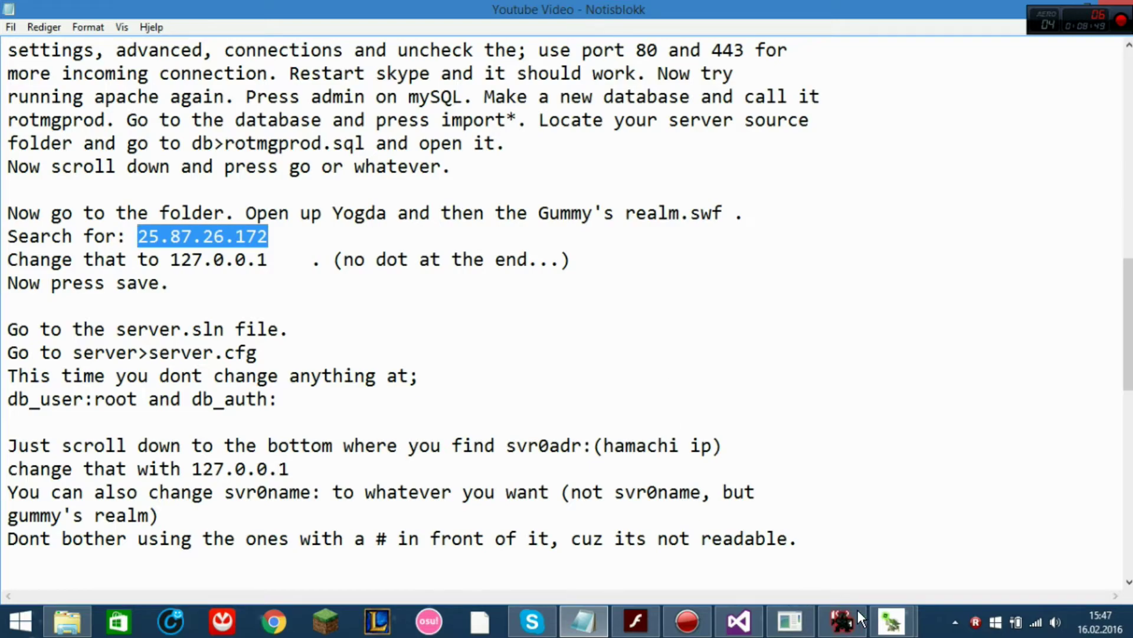
Switch back to Yogda, search the SWF for 25.87.26.172 and go to the matching entry in the strings list.
mouse_move(891, 621)
left_click(878, 564)
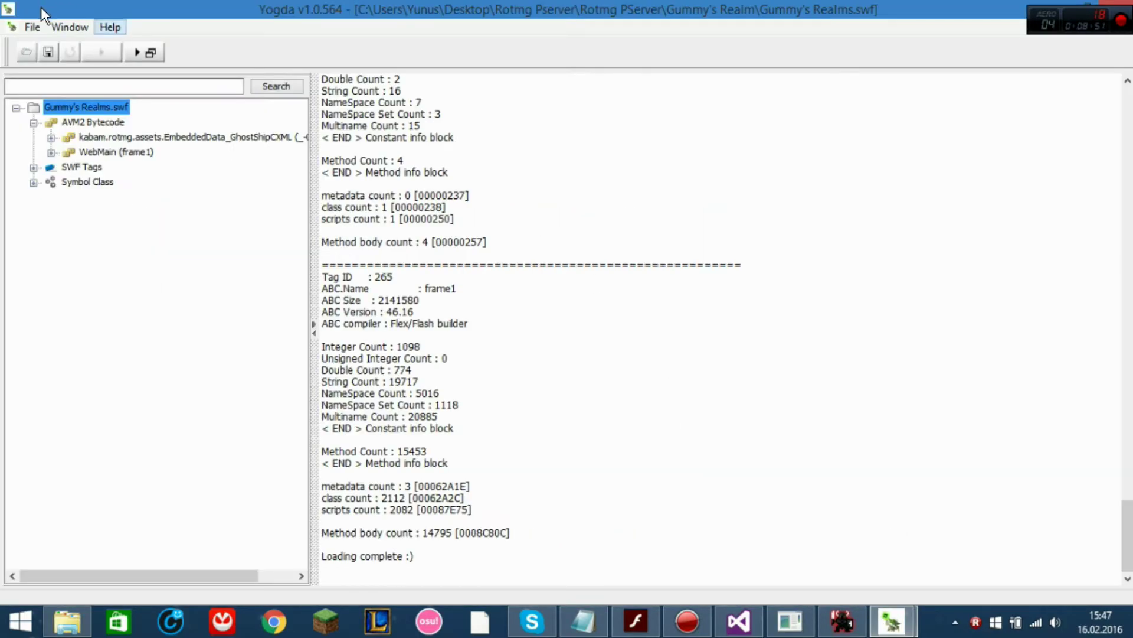
left_click(34, 87)
key("ctrl+v")
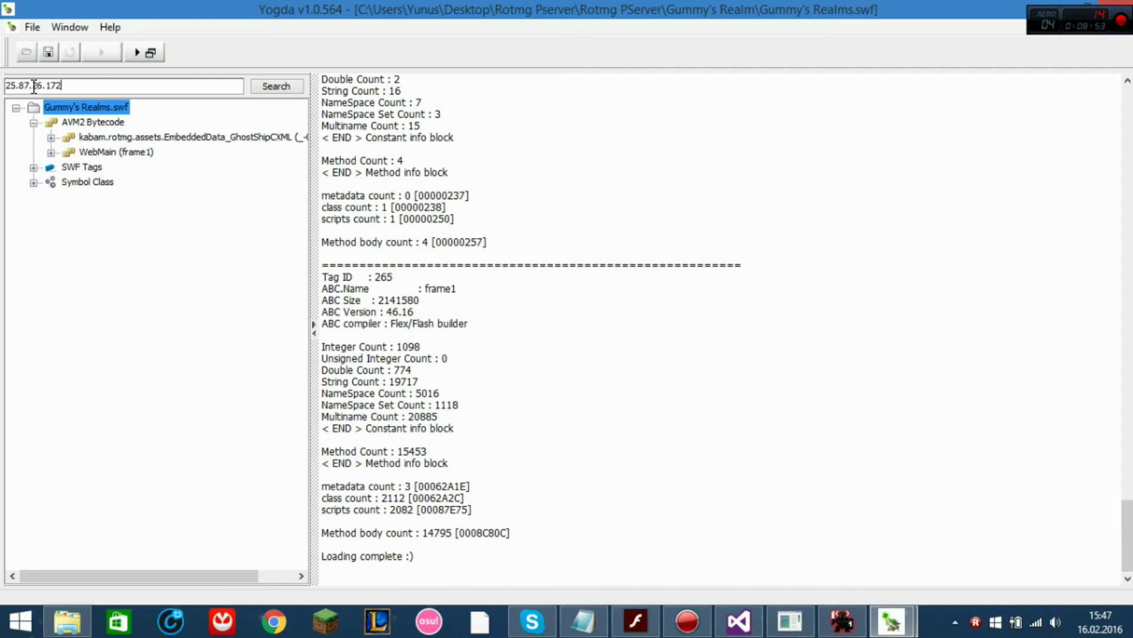
key("Return")
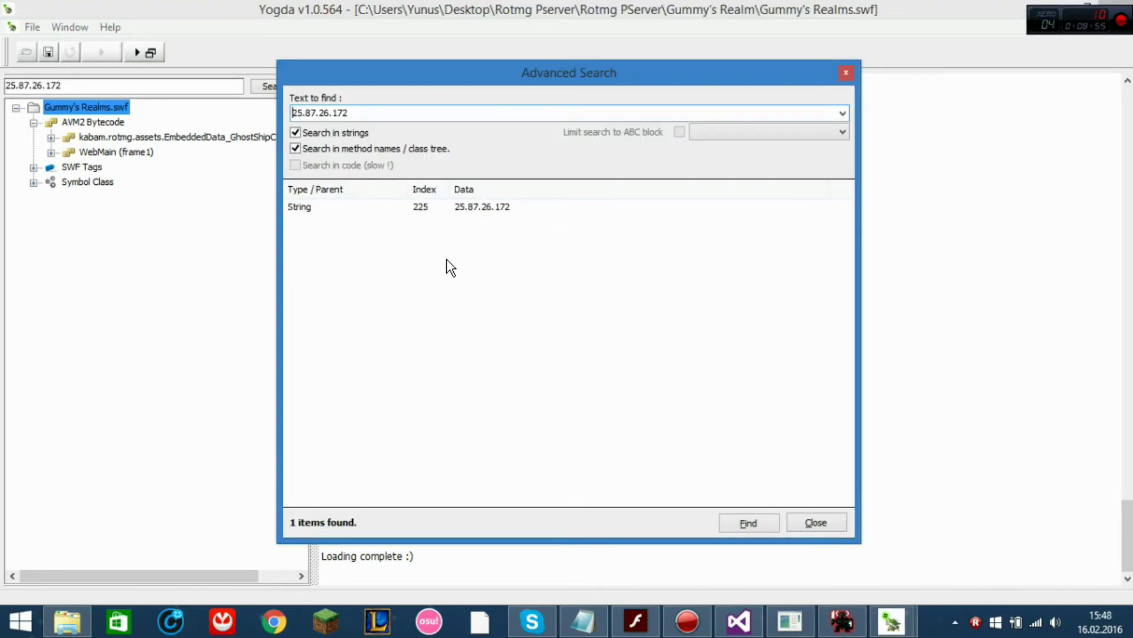
double_click(472, 207)
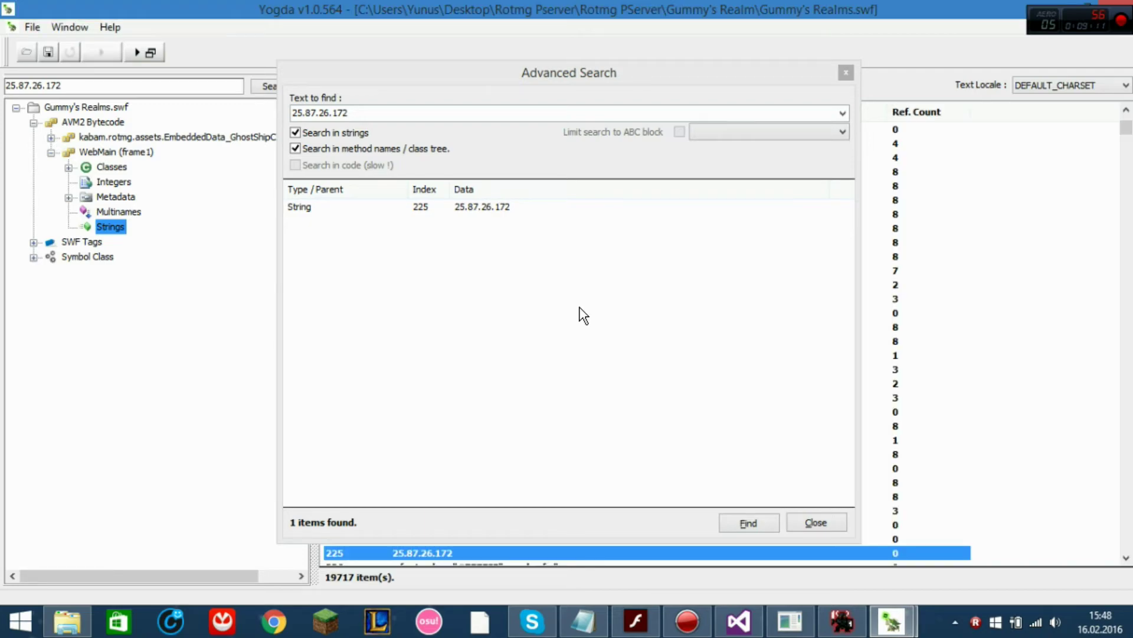
left_click(816, 523)
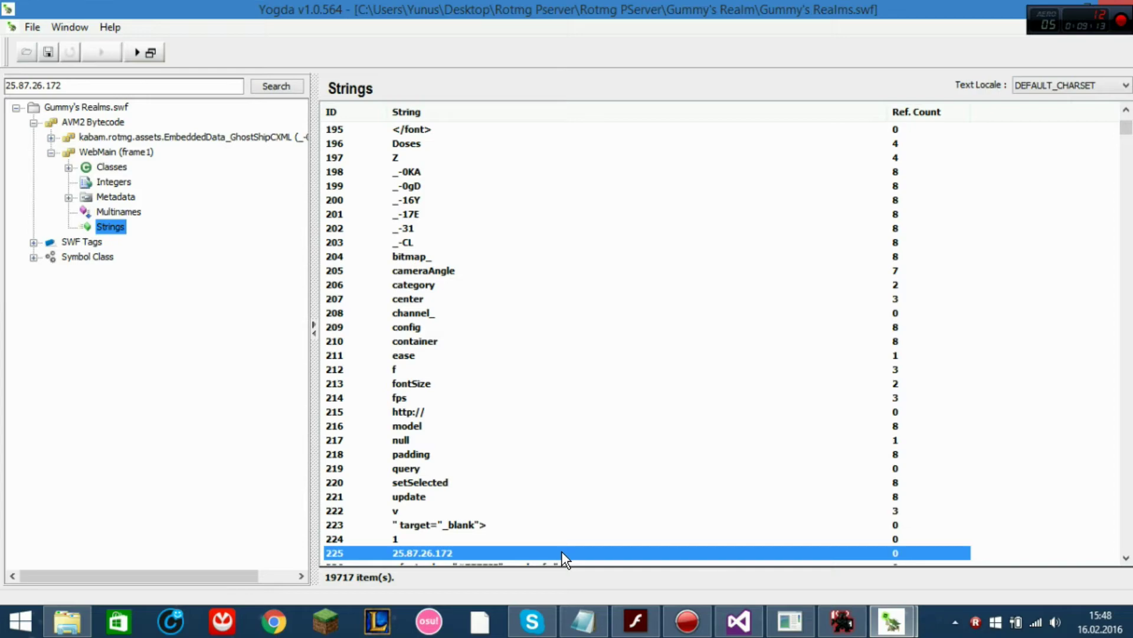
Replace the string 25.87.26.172 with 127.0.0.1, as given in the notes, and save the SWF.
double_click(562, 551)
left_click_drag(481, 266, 296, 268)
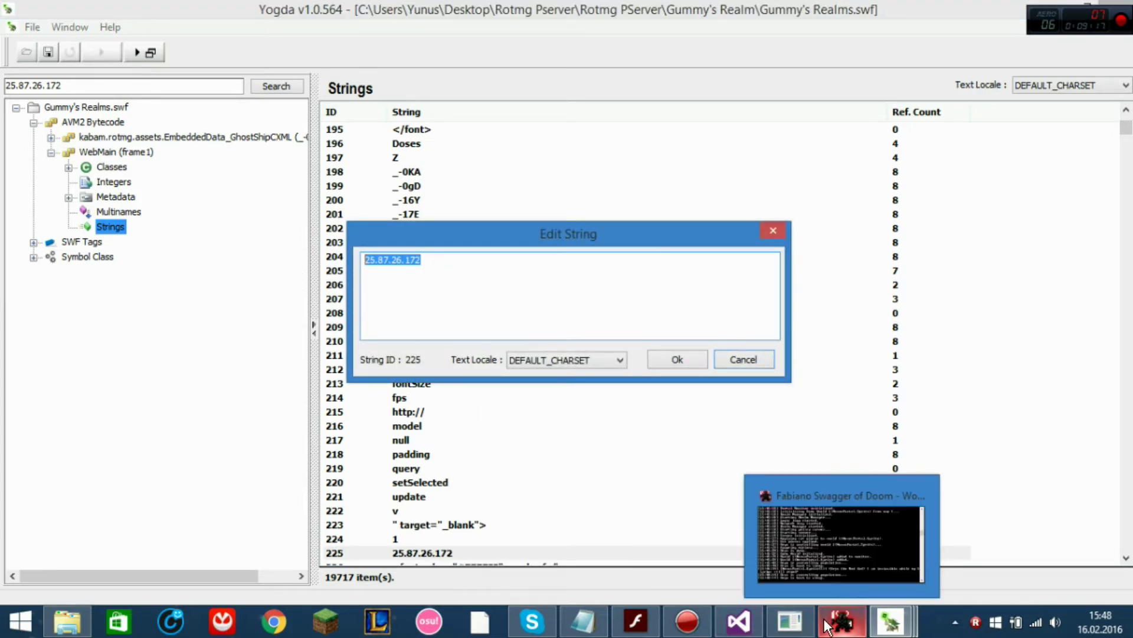
mouse_move(674, 628)
left_click(583, 621)
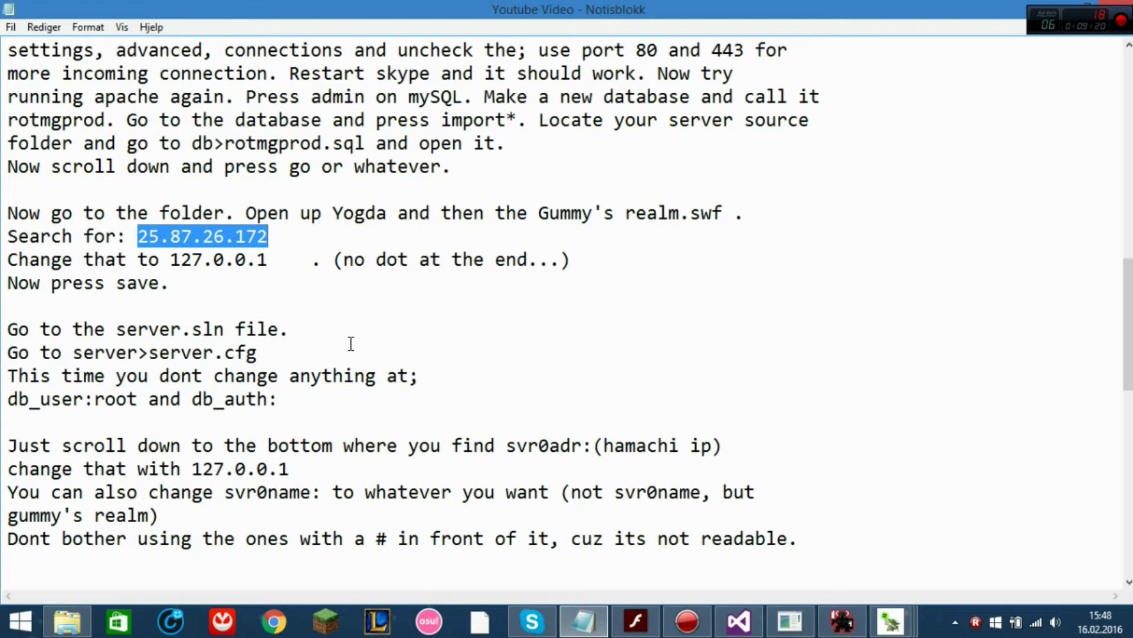
left_click(590, 260)
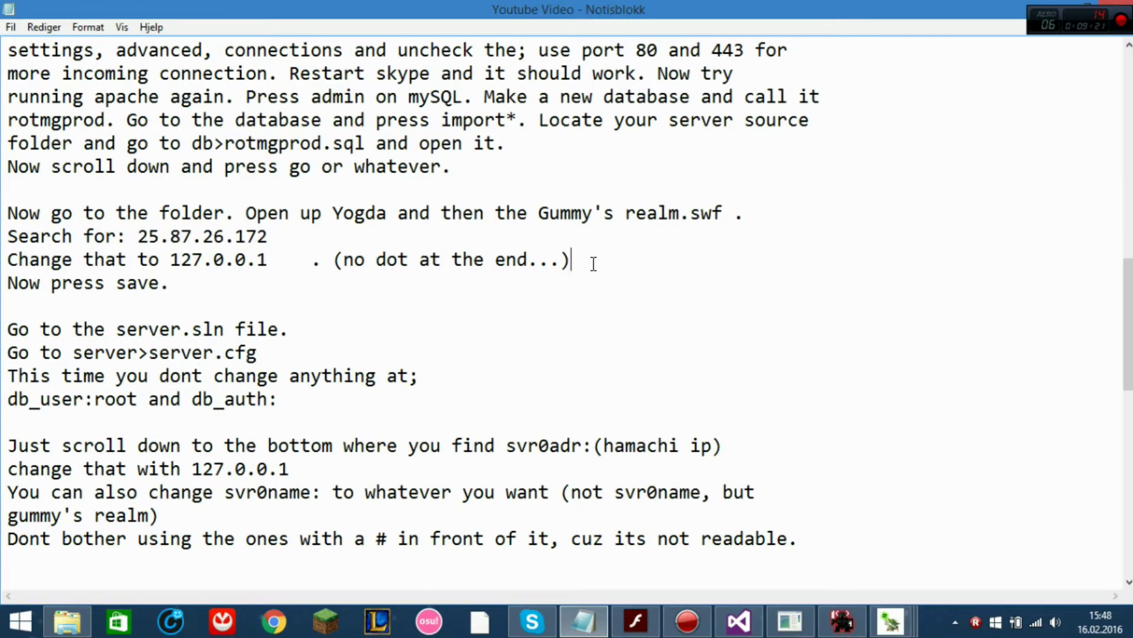
left_click(7, 260, "shift")
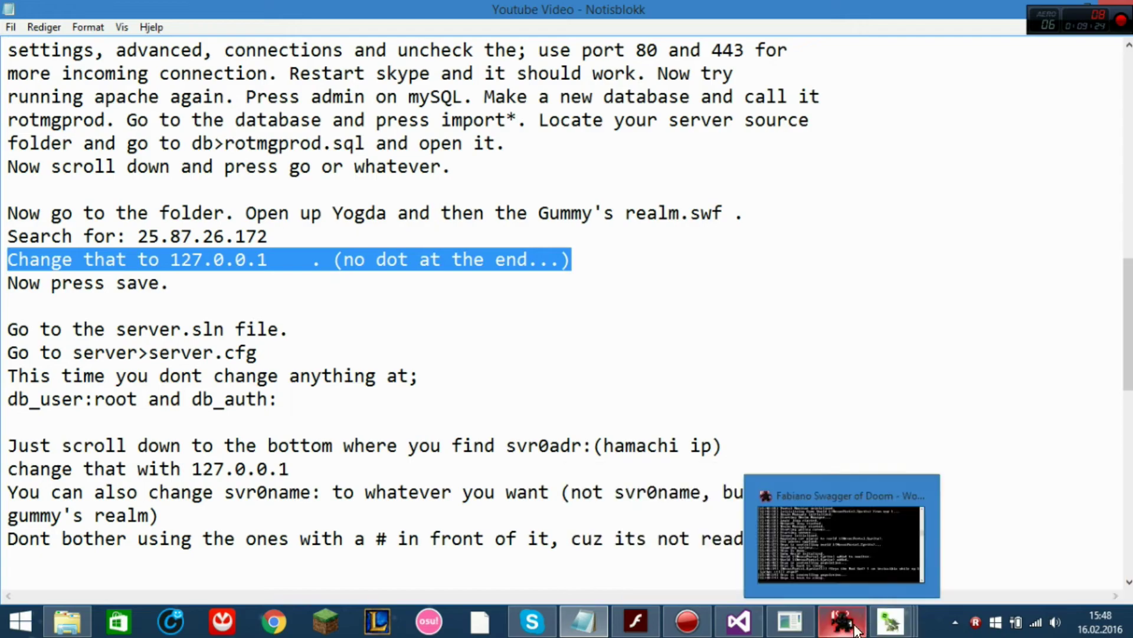
mouse_move(890, 621)
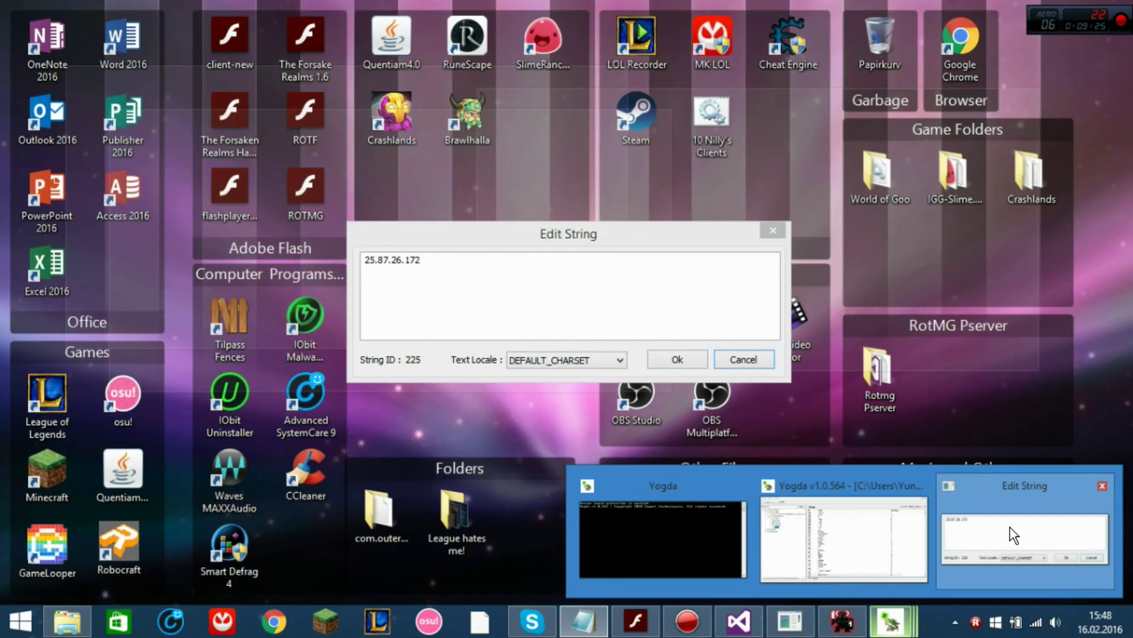
left_click(1014, 535)
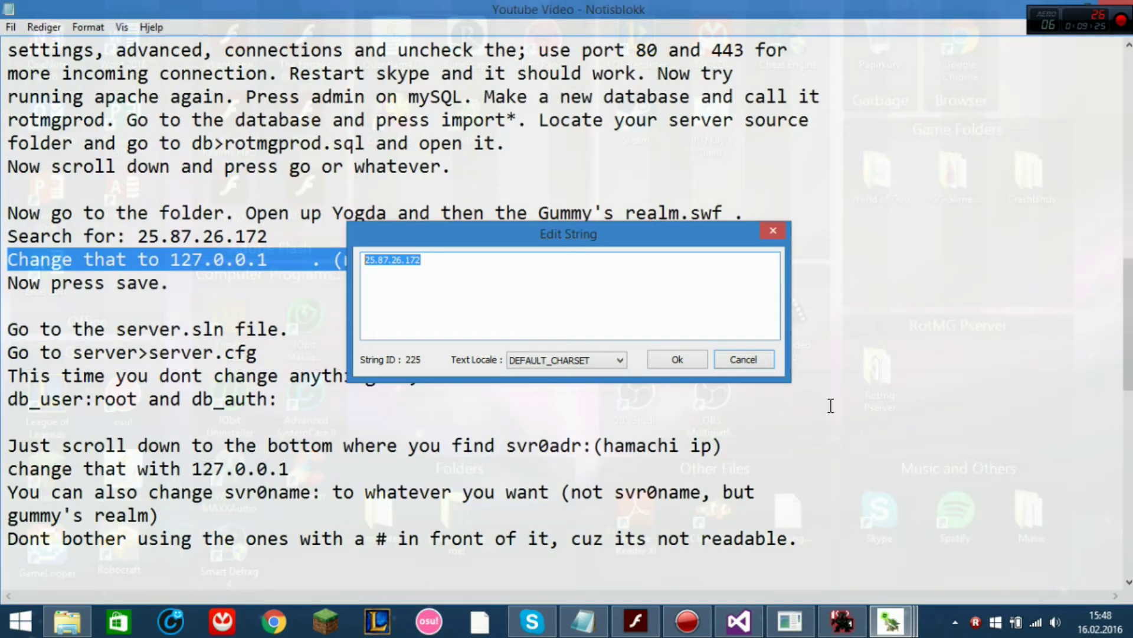
type("127.0.0.1")
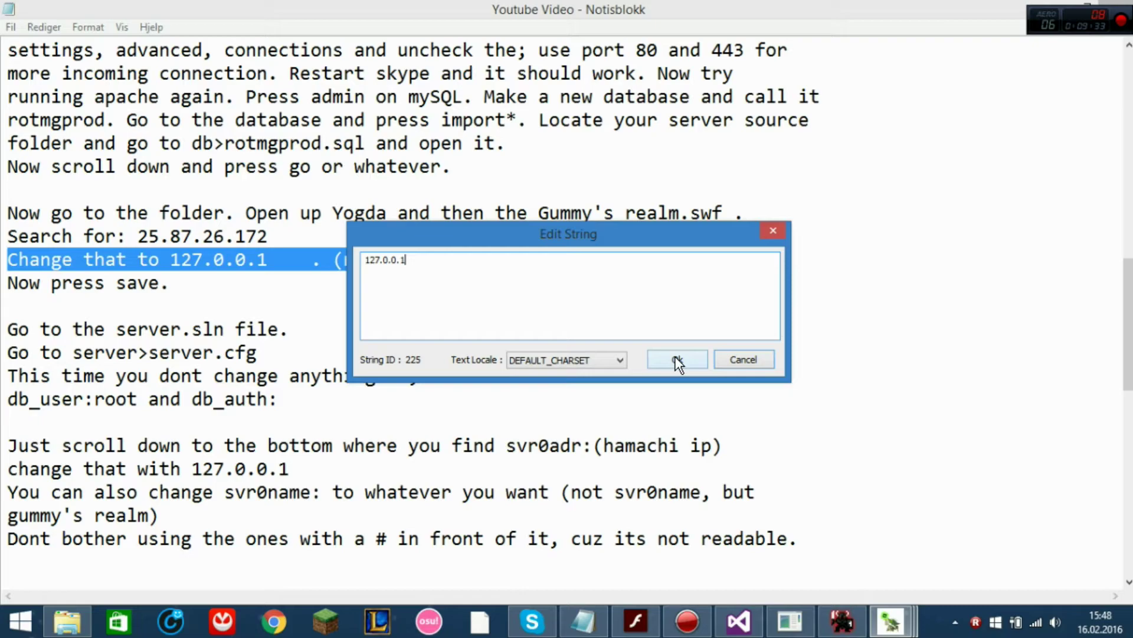
left_click(676, 358)
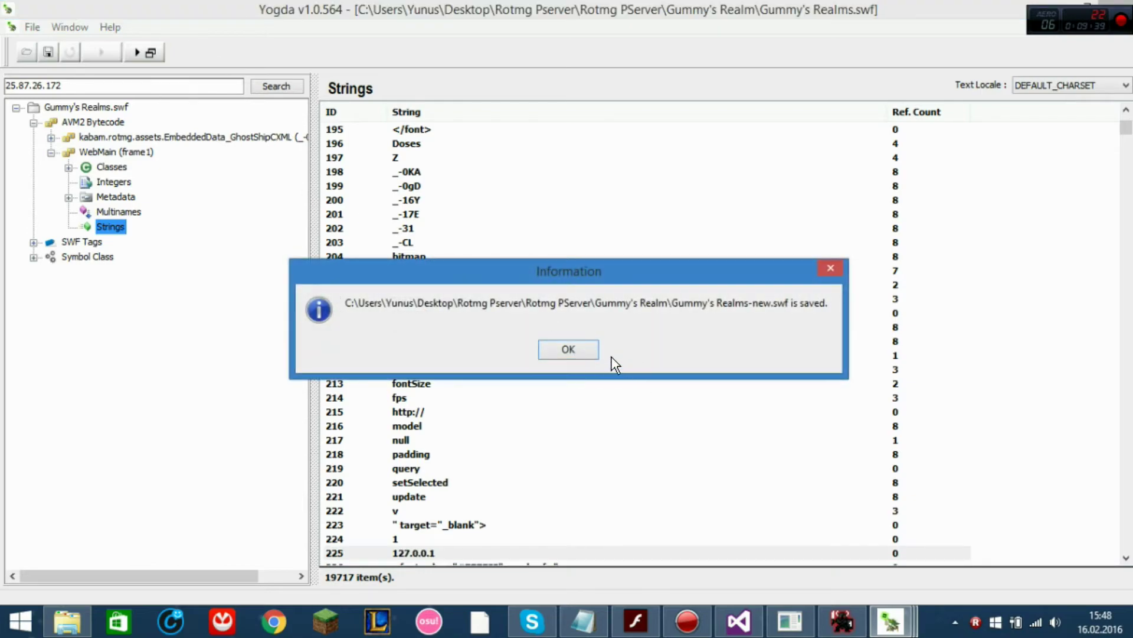
left_click(568, 349)
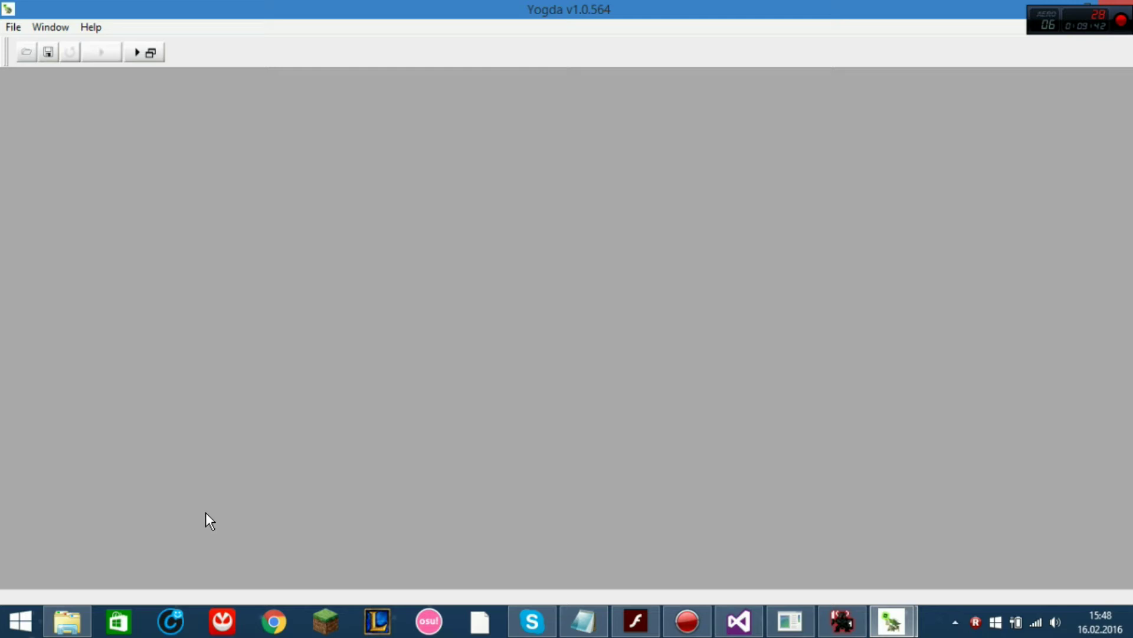
In the Notepad paragraph about opening the ready client, correct "of apache" to "off apache" and both "orelse" to "or else".
left_click(583, 621)
scroll(189, 404, "down", 5)
scroll(189, 404, "down", 5)
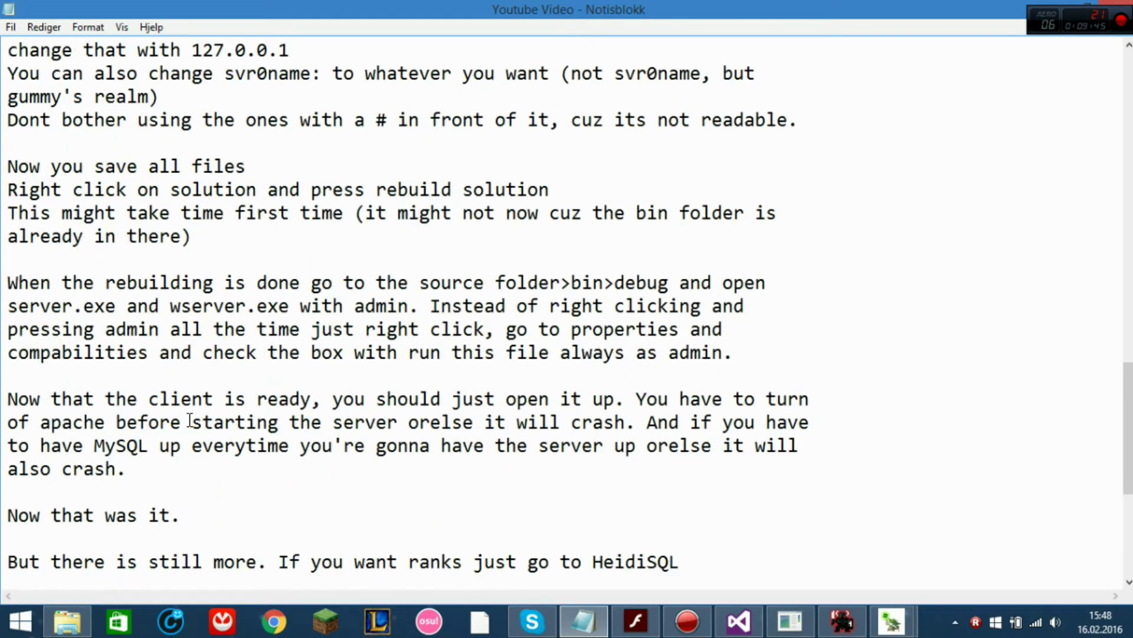
scroll(14, 221, "up", 2)
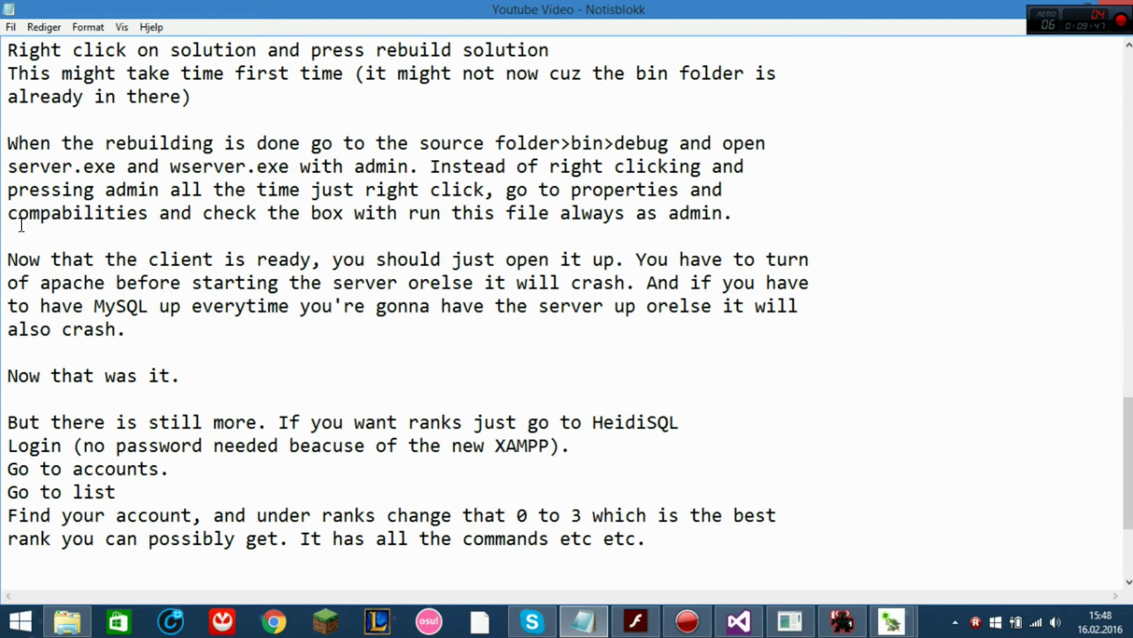
left_click_drag(127, 330, 3, 254)
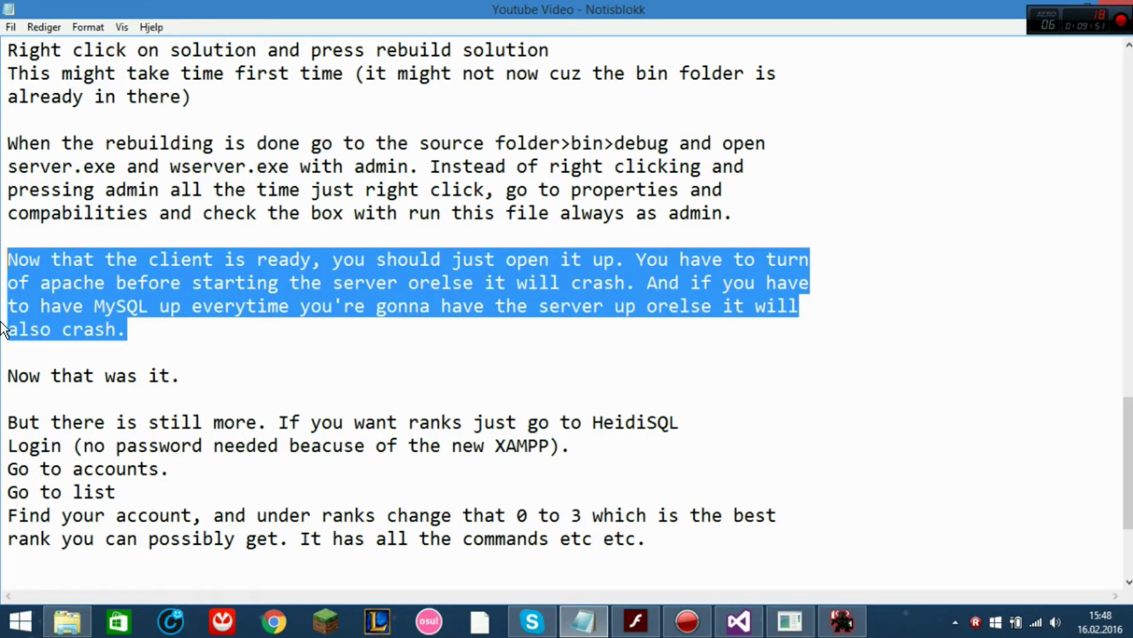
left_click(33, 285)
type("f")
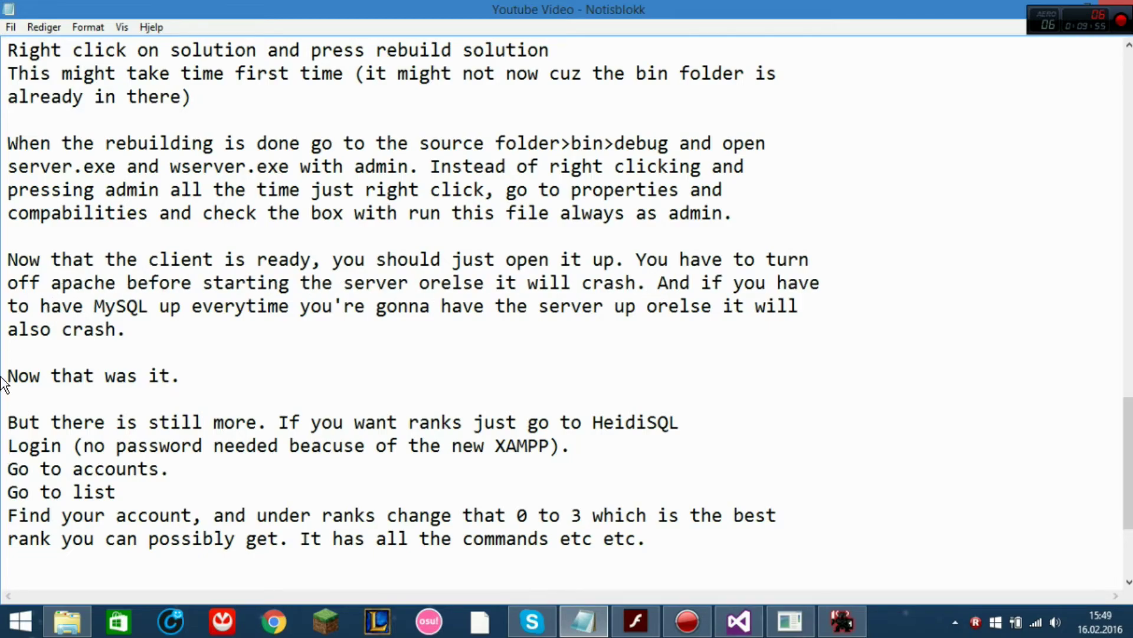
left_click(445, 281)
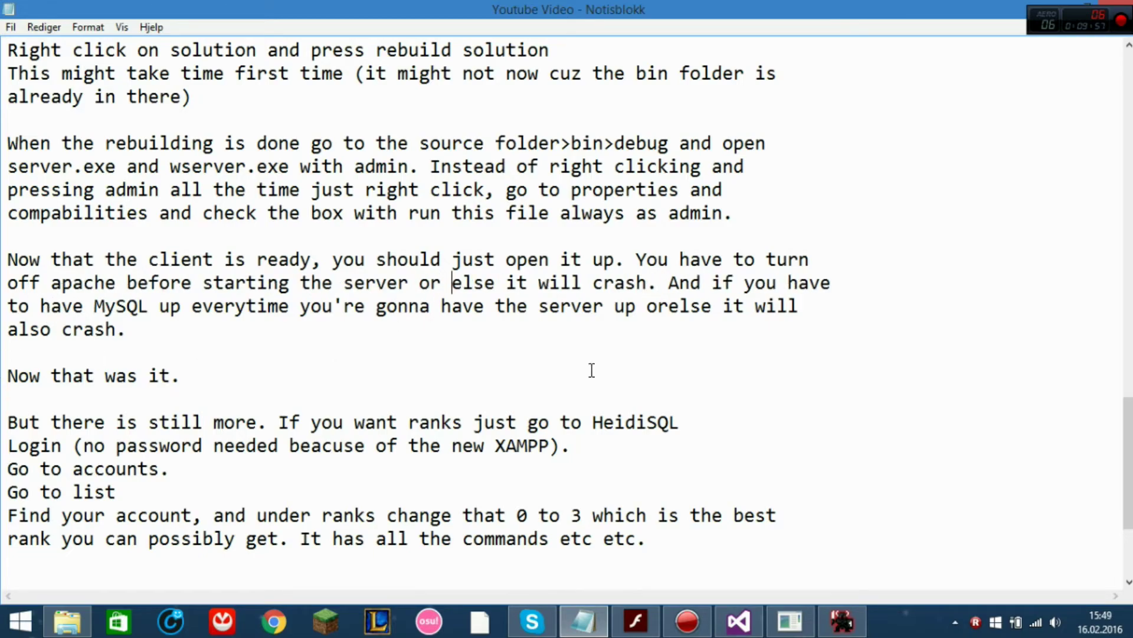
left_click(669, 307)
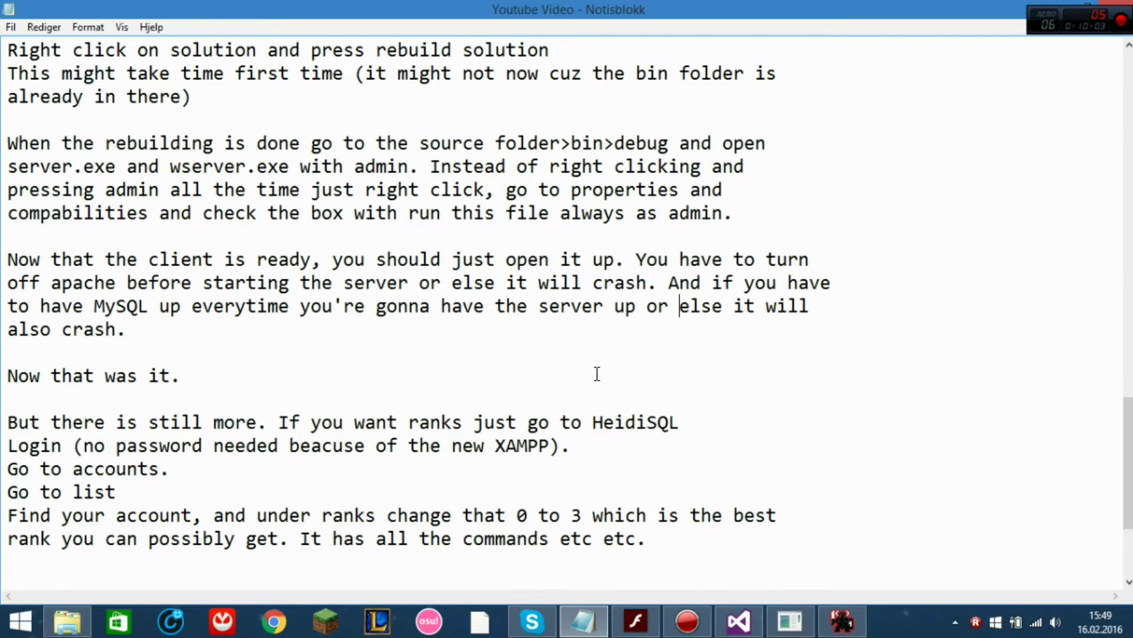
mouse_move(719, 625)
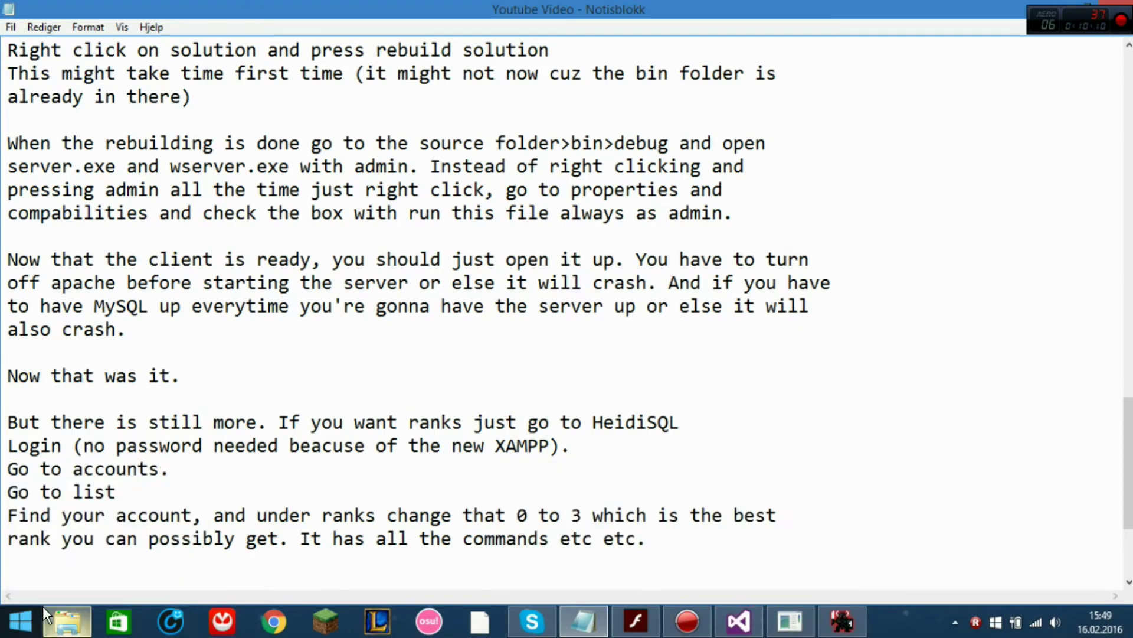
Open the Gummy's Realms-new client from the Rotmg PServer > Gummy's Realm folder, and bring up both server consoles alongside it.
left_click(64, 616)
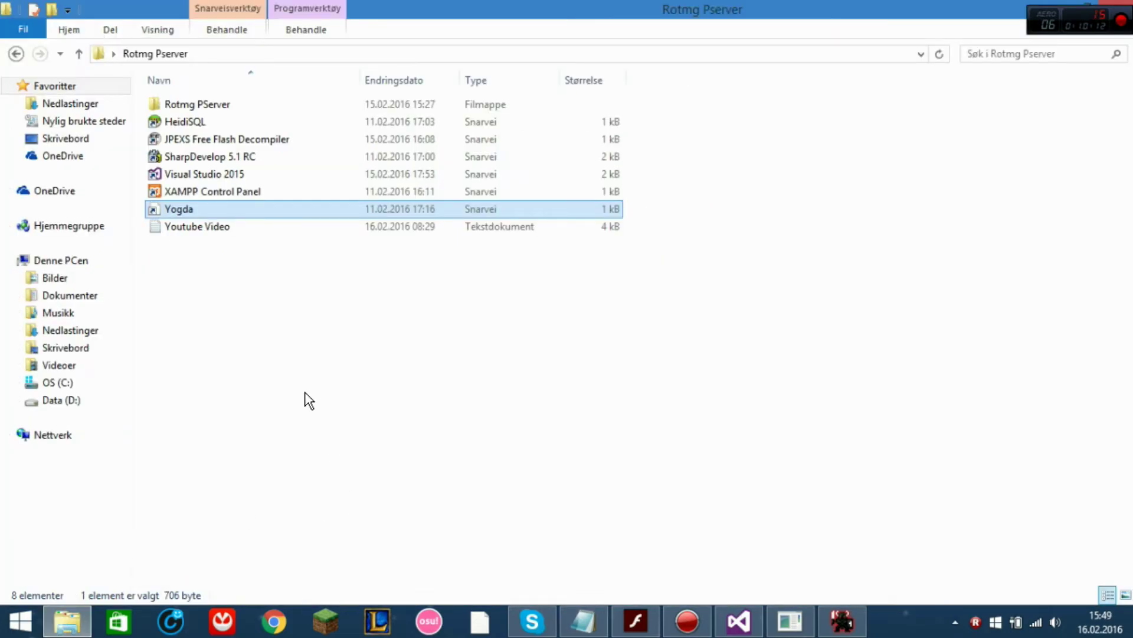
double_click(222, 105)
double_click(234, 99)
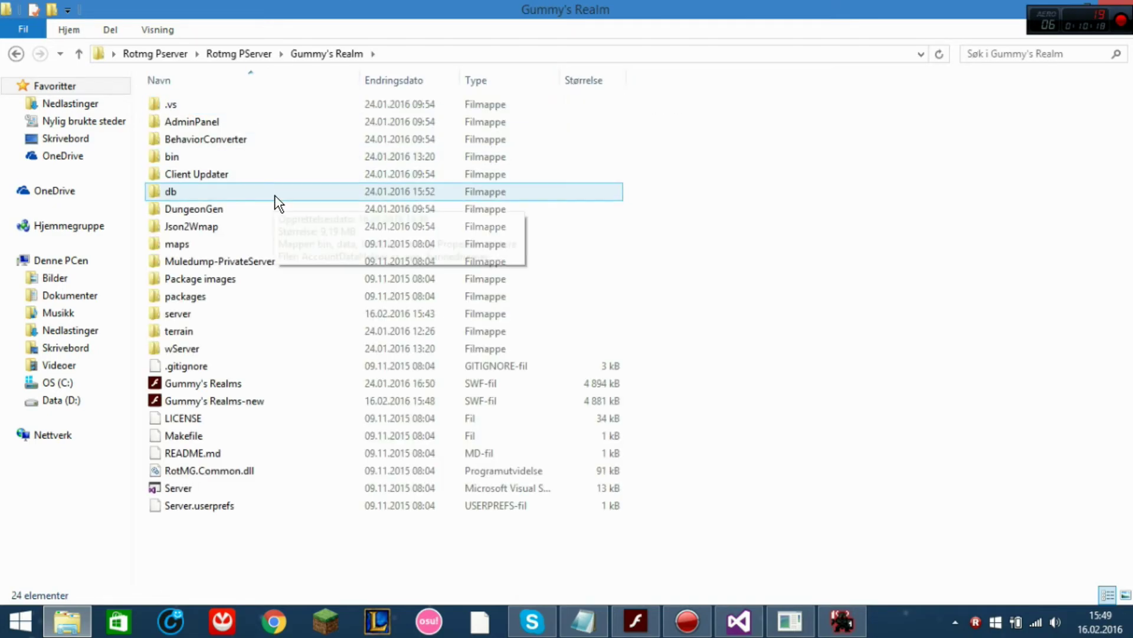
double_click(347, 396)
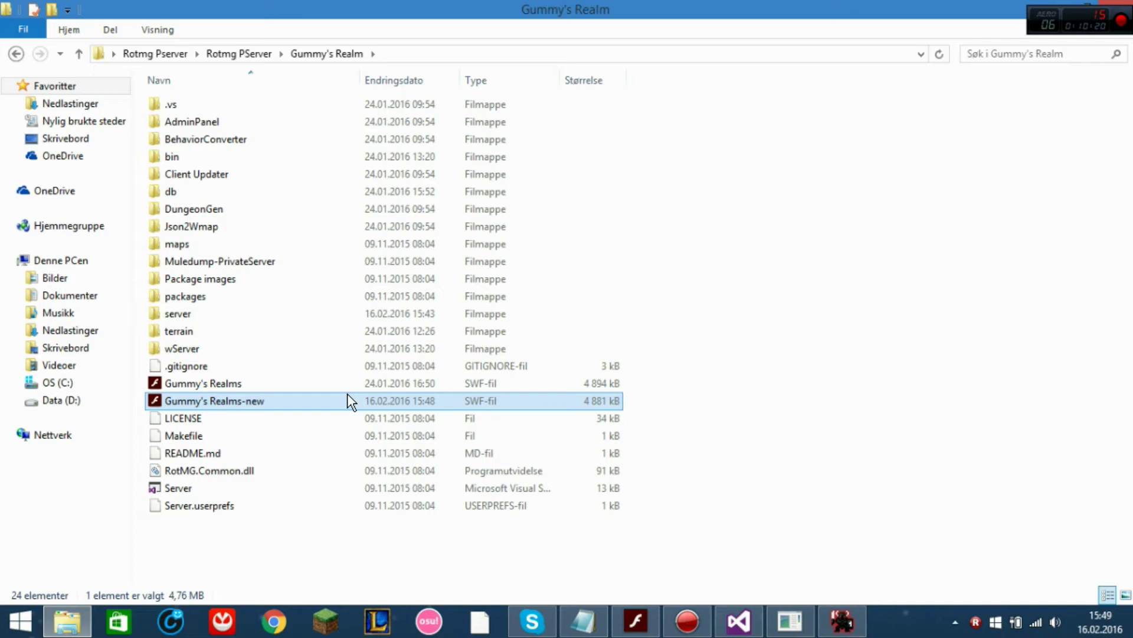
left_click(843, 623)
left_click(806, 627)
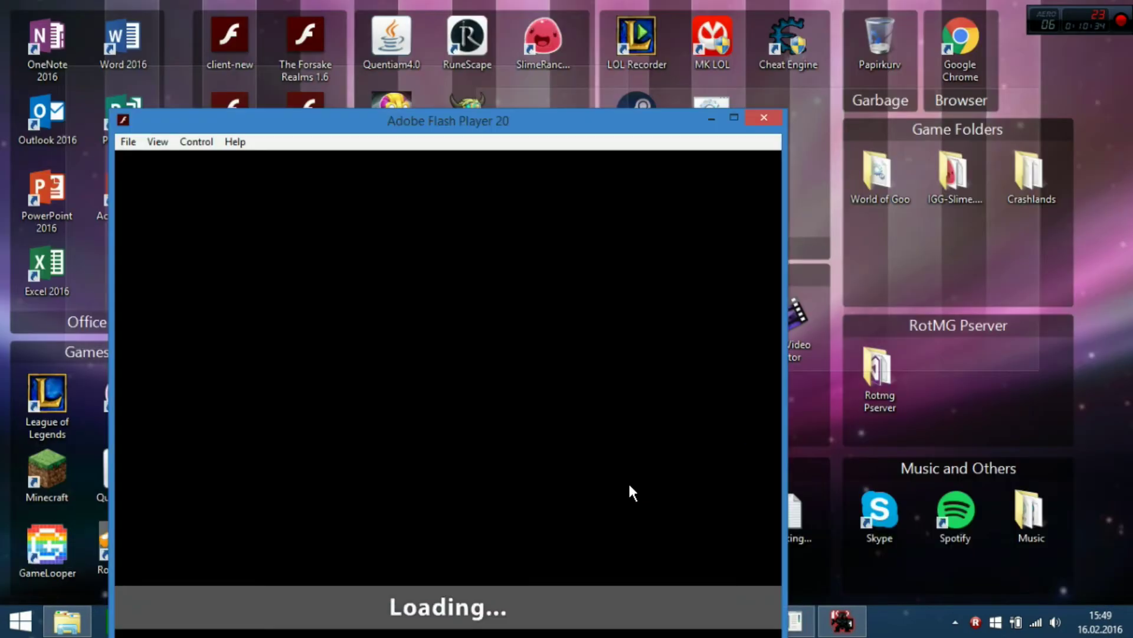
left_click(628, 480)
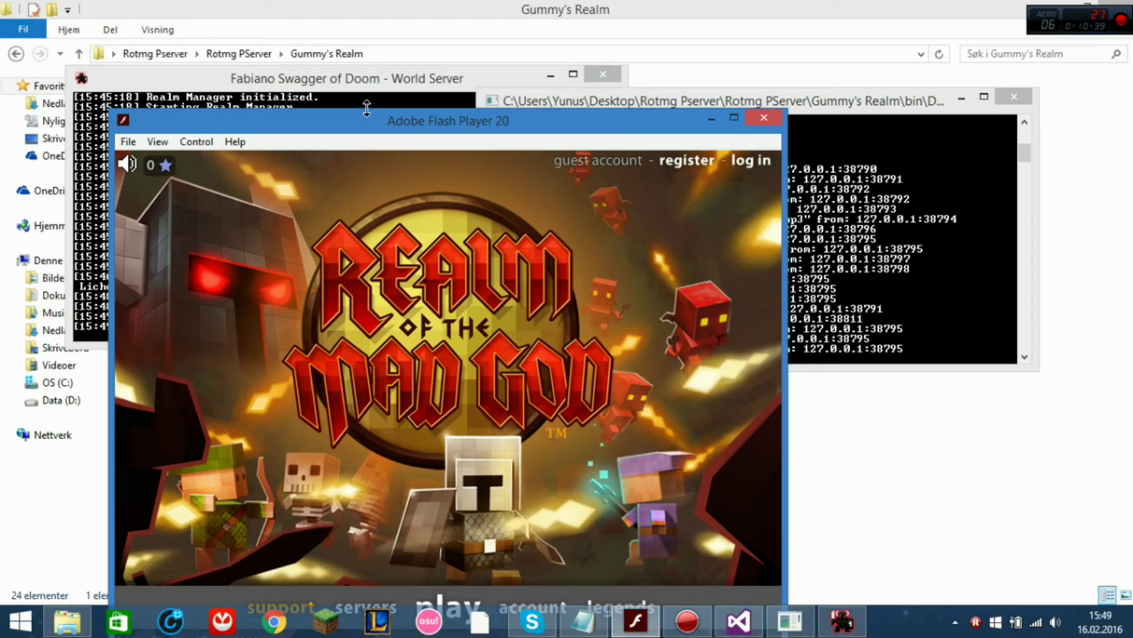
Move the Flash Player window higher on the desktop and set its rendering quality to Lav.
left_click_drag(366, 117, 400, 66)
right_click(405, 207)
mouse_move(521, 296)
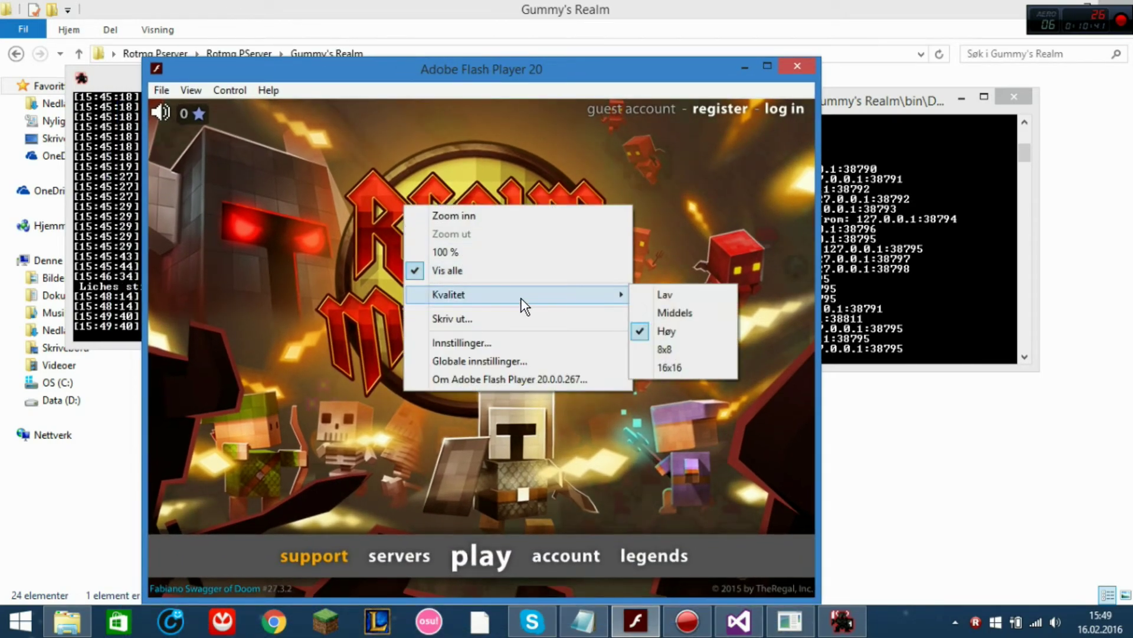
left_click(684, 293)
Register a new game account with an e-mail, the password entered twice and a birthday, leaving the special offers option off.
left_click(725, 107)
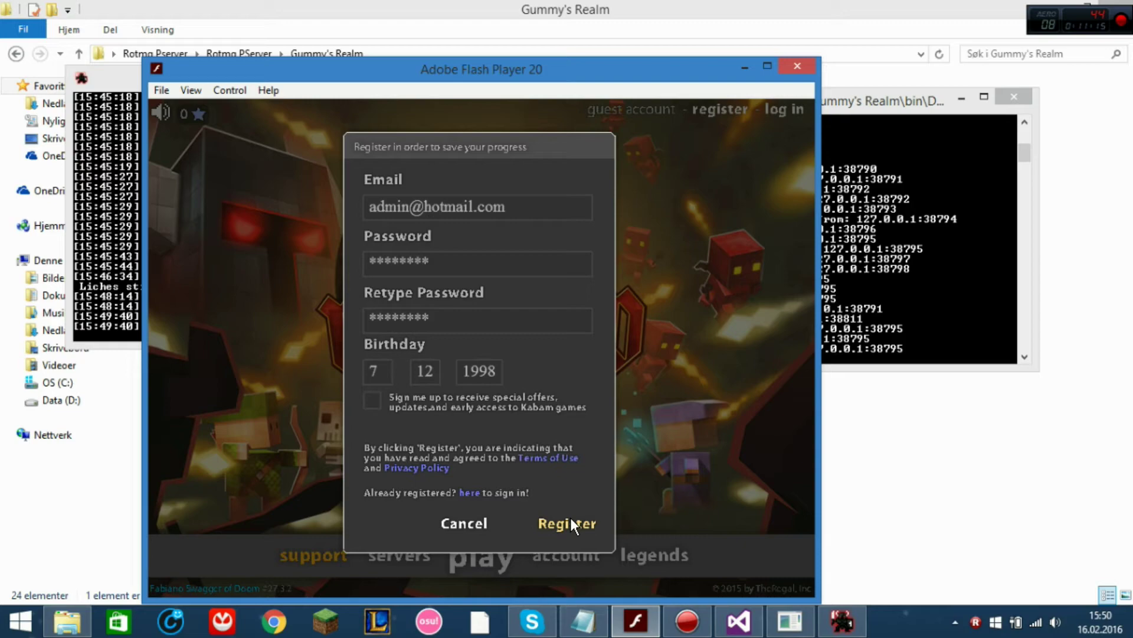
left_click(568, 521)
left_click(561, 416)
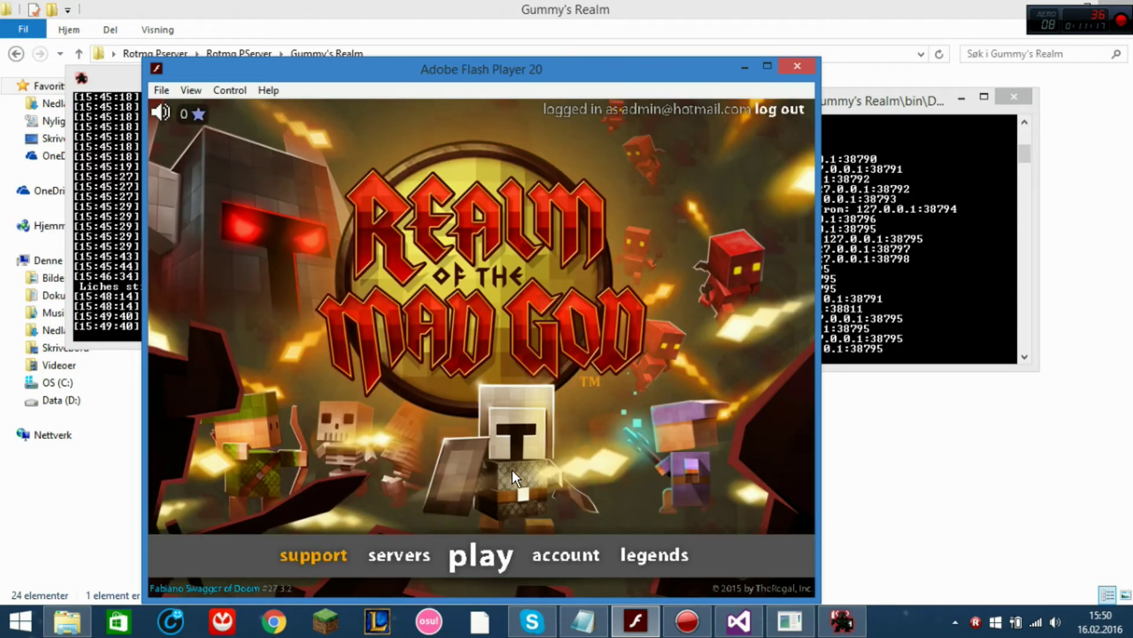
Enter the character selection screen and choose Founder as the account's unique name.
left_click(480, 556)
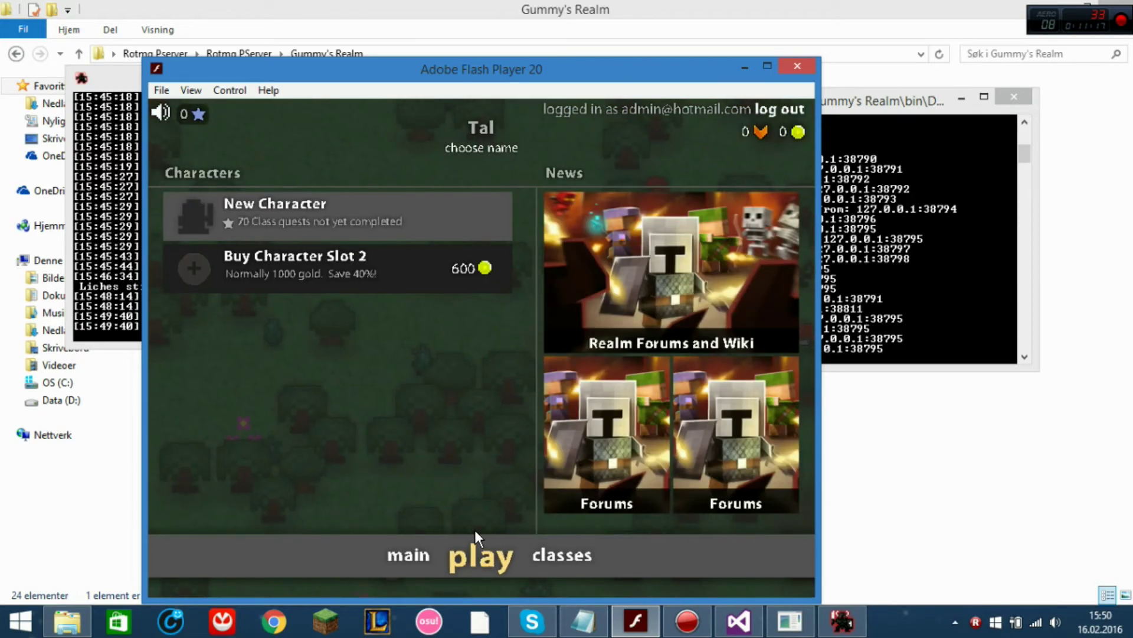
left_click(506, 143)
type("Founder")
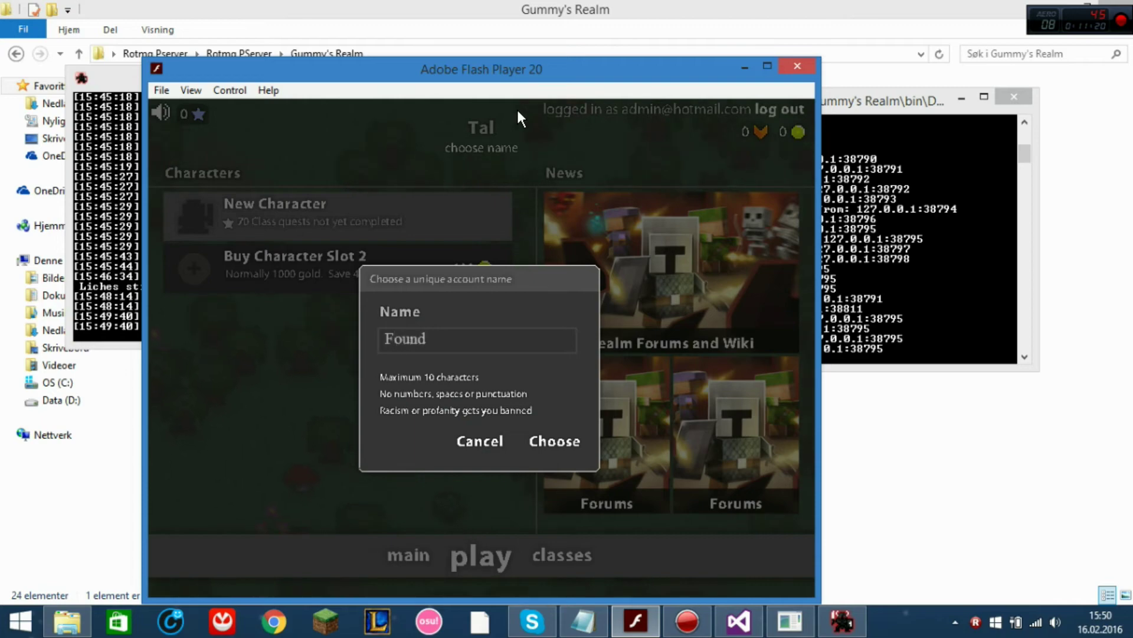
left_click(554, 442)
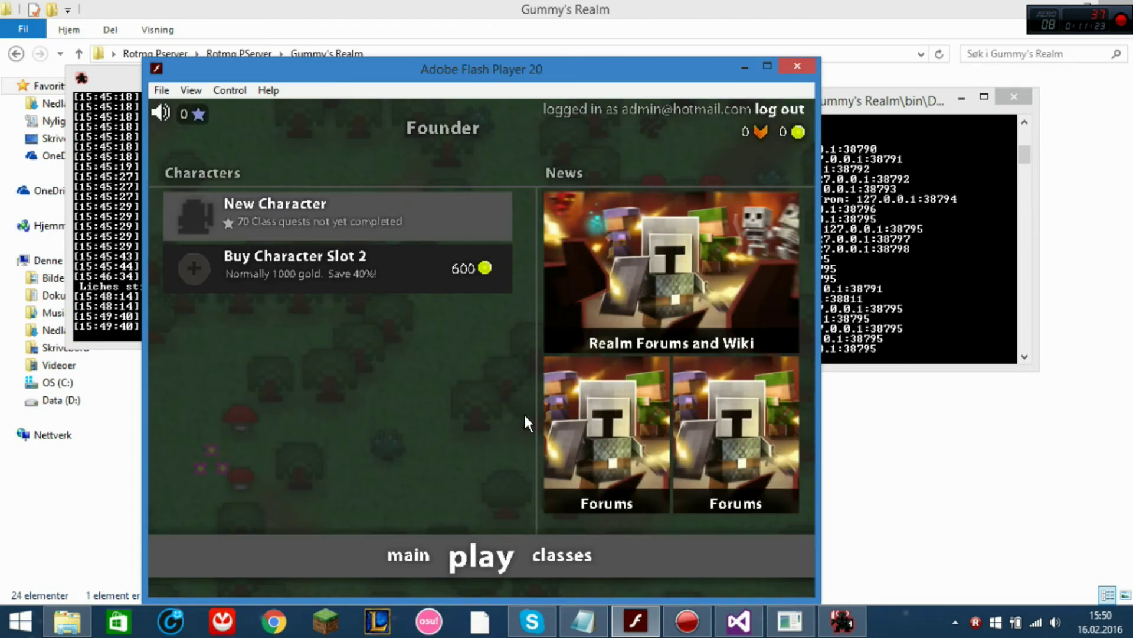